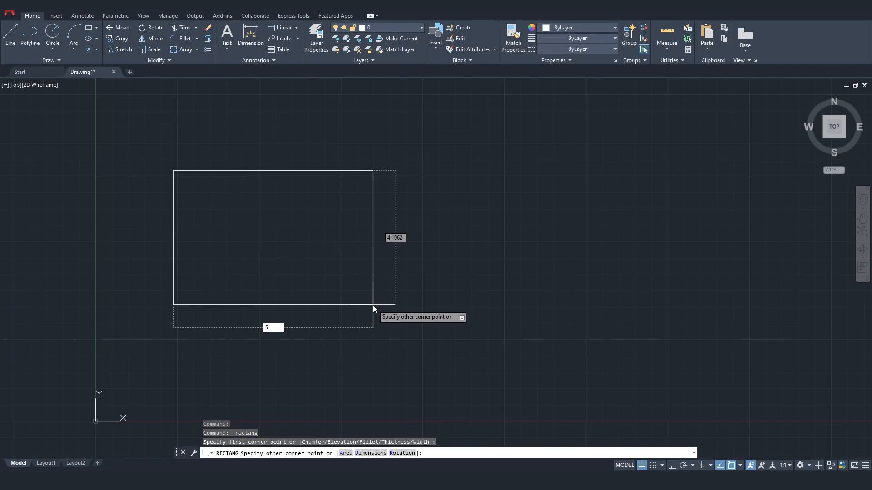
- Finish the rectangle with a width of 5 and a height of 3 units
key(Tab)
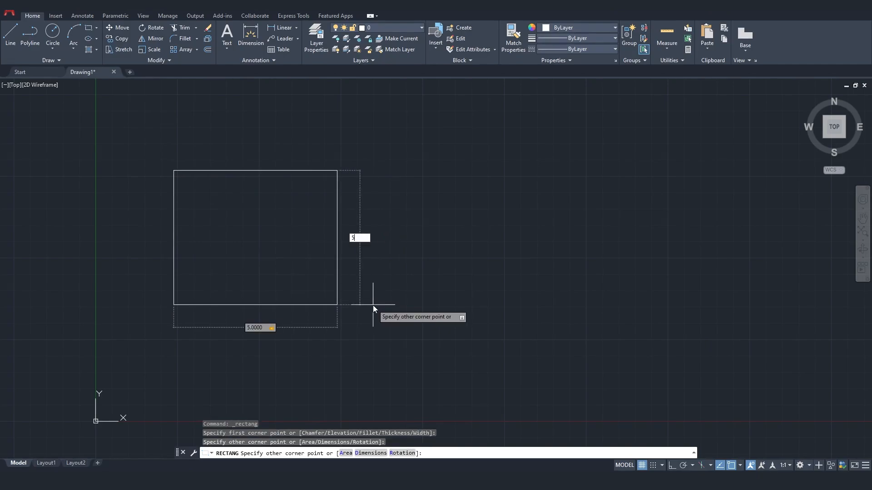
text(3)
key(Return)
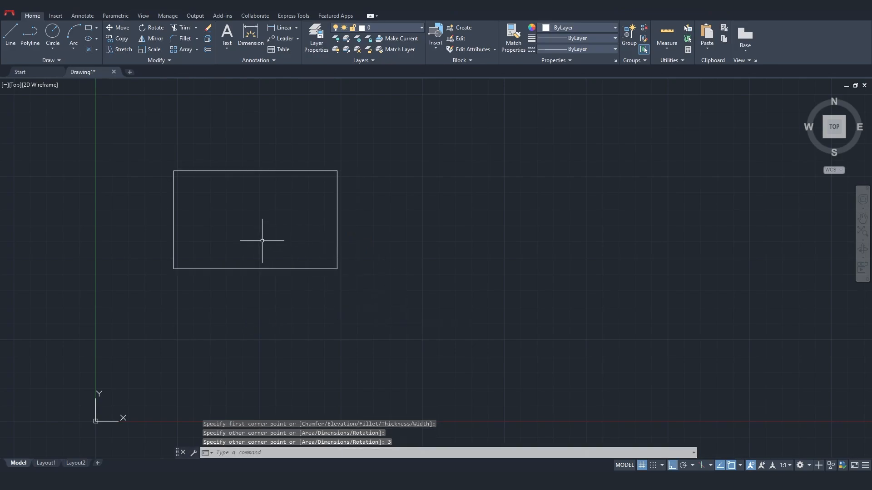
- Explode the 5 by 3 rectangle into separate lines
scroll(290, 219, up, 2)
middle_drag(290, 219, 348, 236)
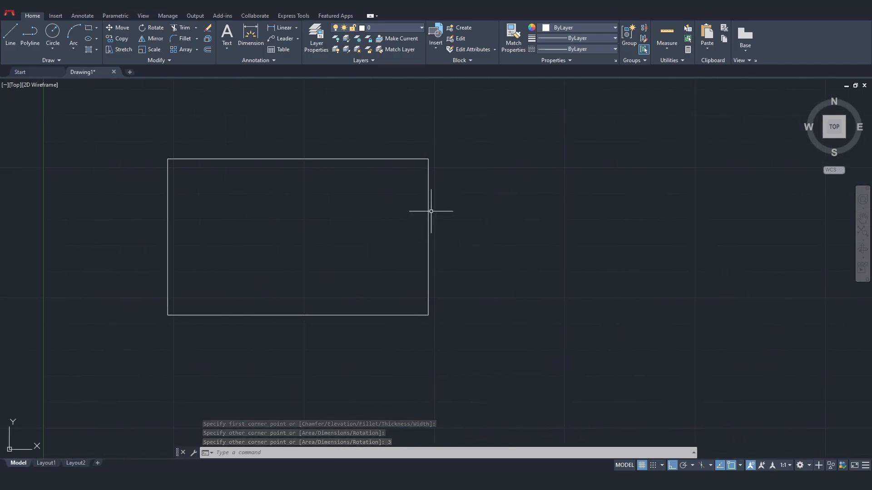
click(428, 205)
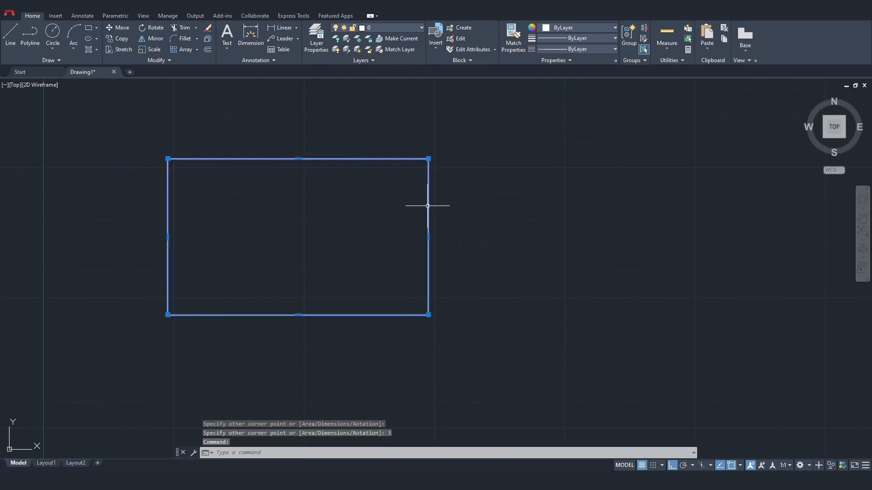
click(208, 39)
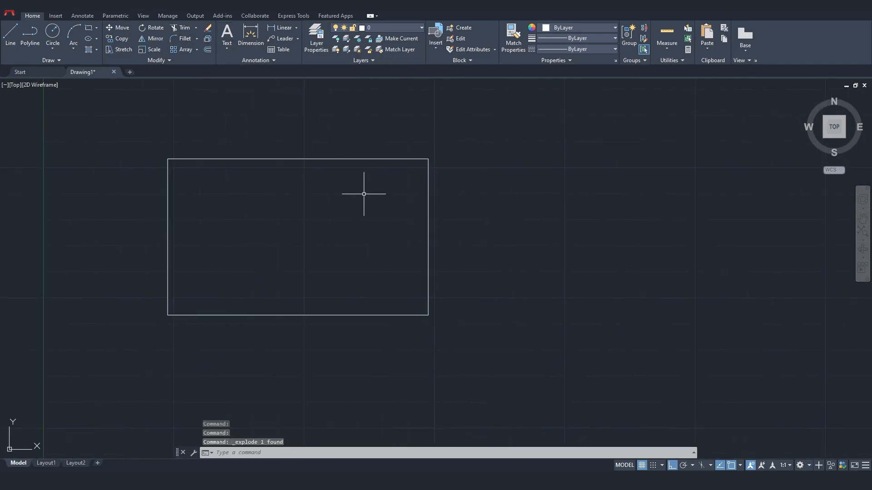
- Offset the rectangle's right and left edges inward by 0.2 units
click(428, 205)
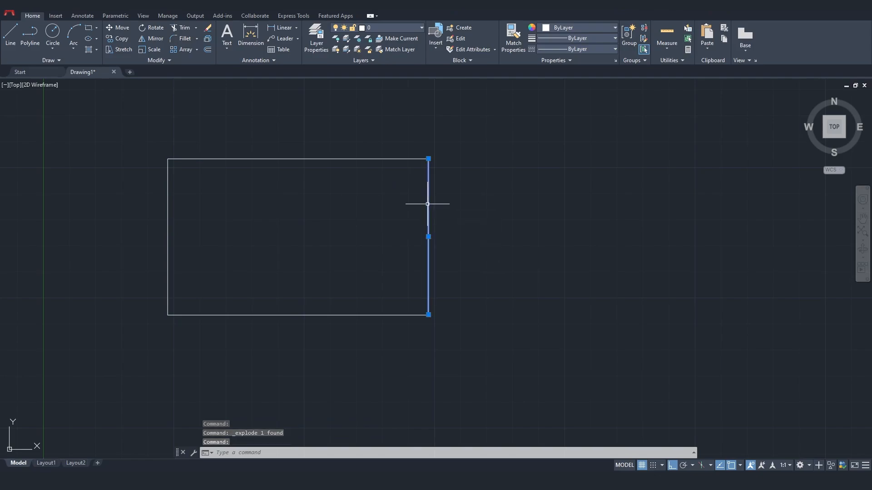
key(Return)
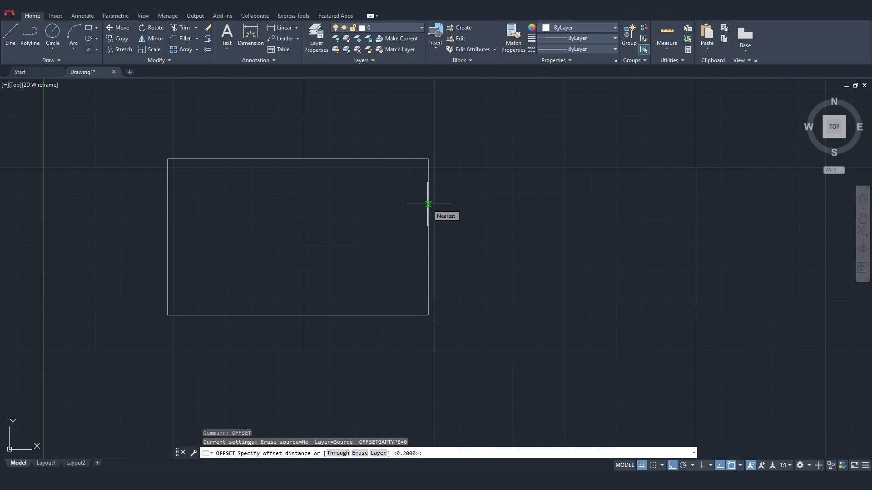
text(0.)
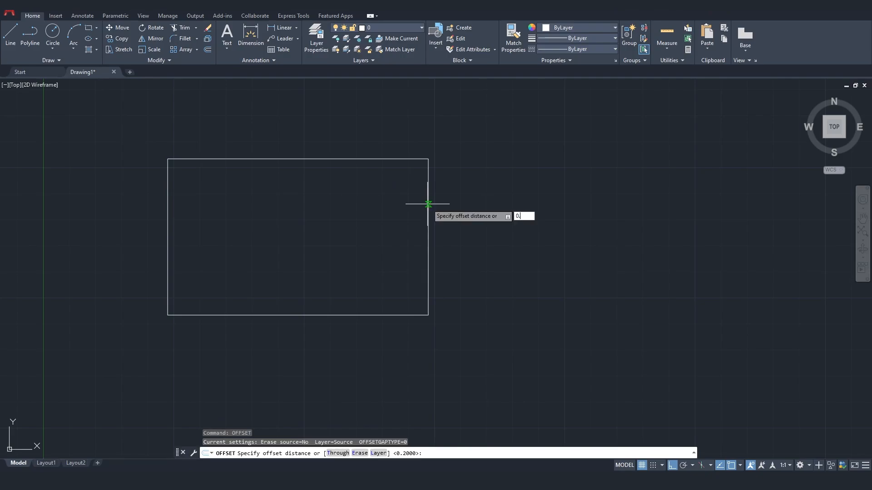
text(2)
key(Return)
click(427, 204)
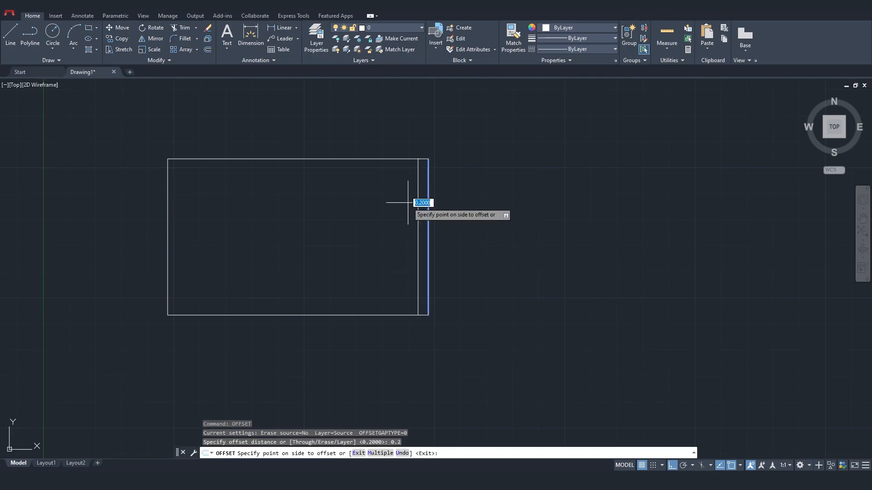
click(414, 201)
click(169, 228)
click(180, 217)
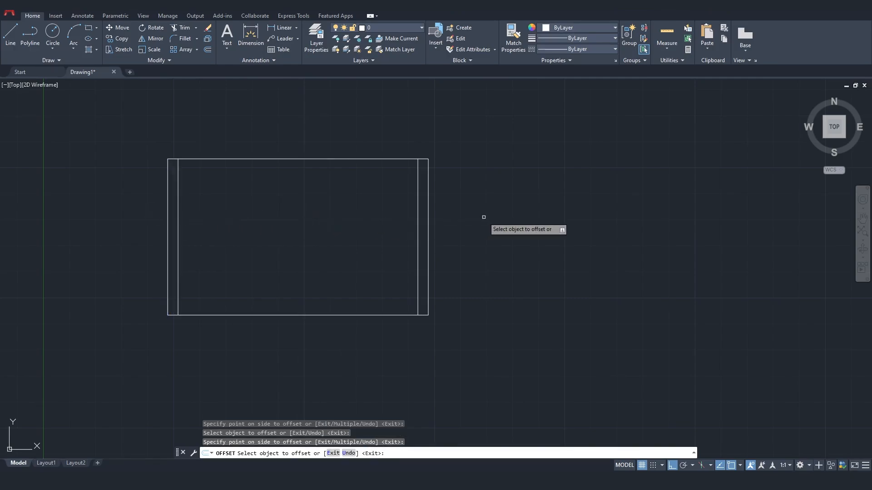
- Offset the two inner vertical lines a further 1 unit toward the middle of the rectangle
click(417, 204)
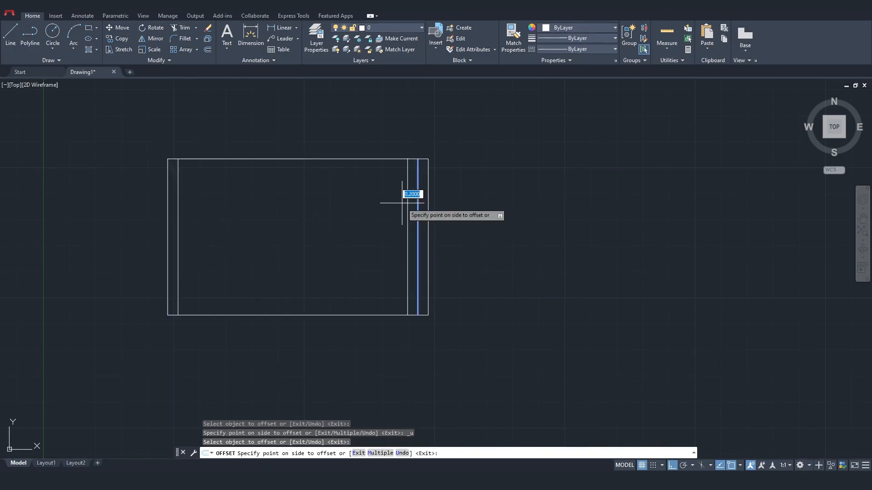
text(1)
key(Return)
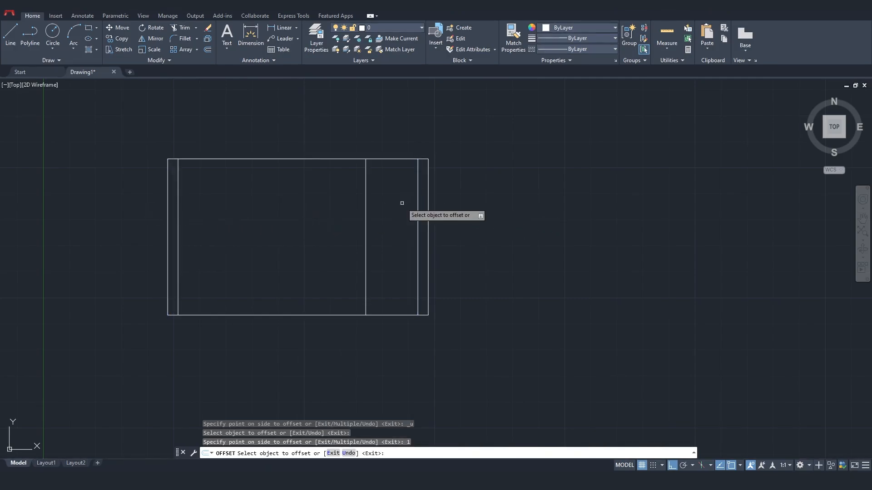
click(179, 218)
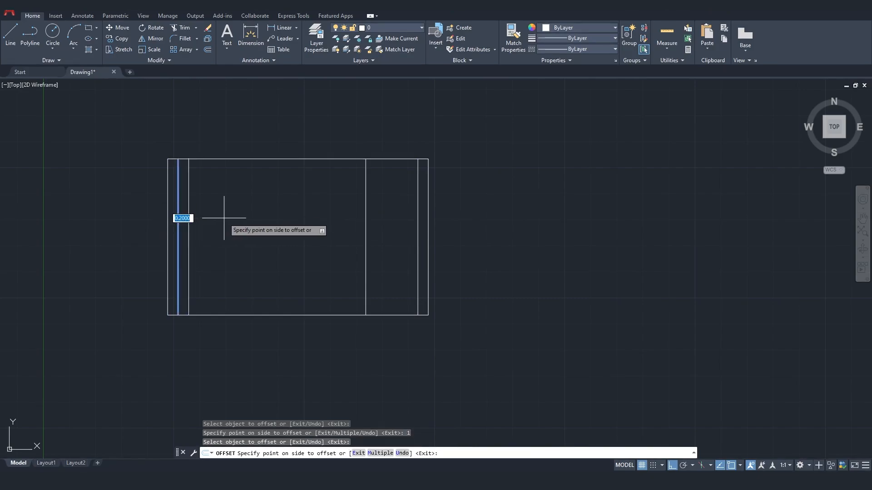
text(1)
key(Return)
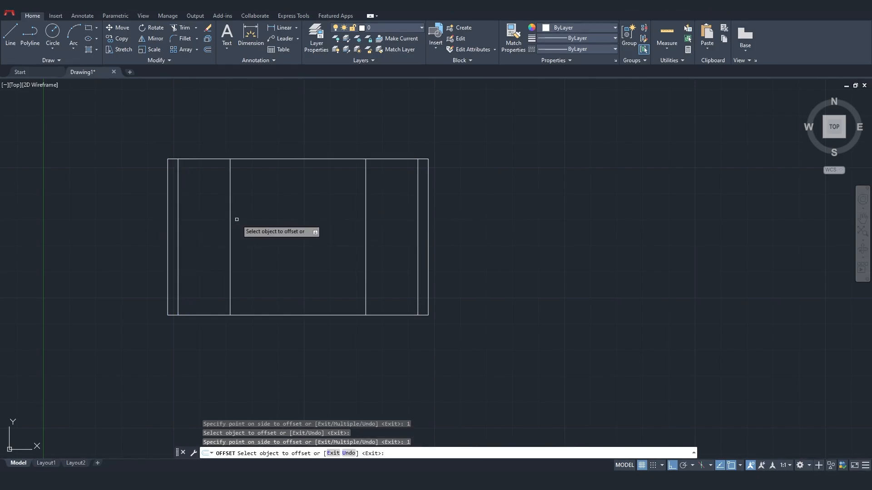
- Offset the two innermost vertical lines toward the centre by 0.2 units
click(231, 218)
click(256, 217)
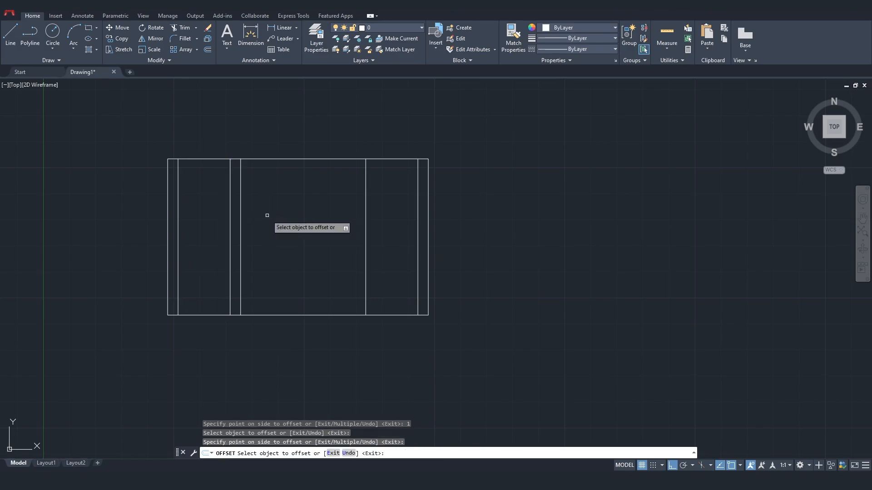
click(365, 214)
click(313, 216)
- Offset the rectangle's top and bottom edges inward by 0.5 units
click(332, 159)
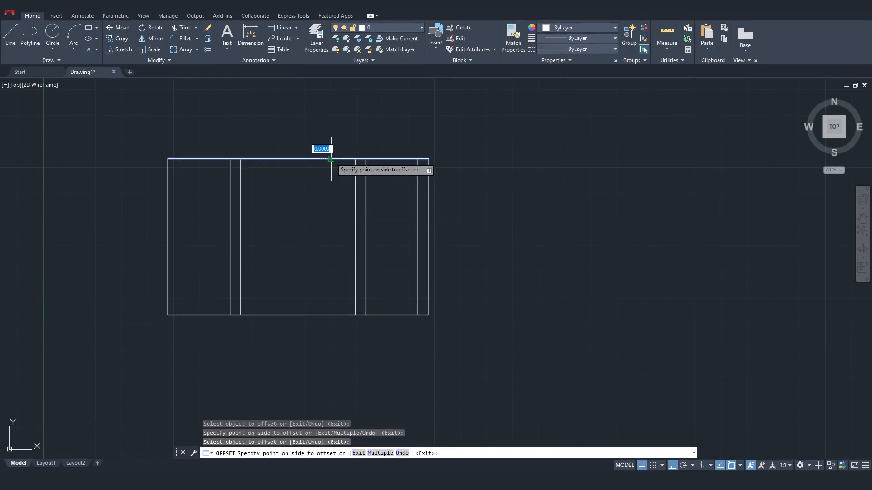
text(5)
key(BackSpace)
text(0.5)
key(Return)
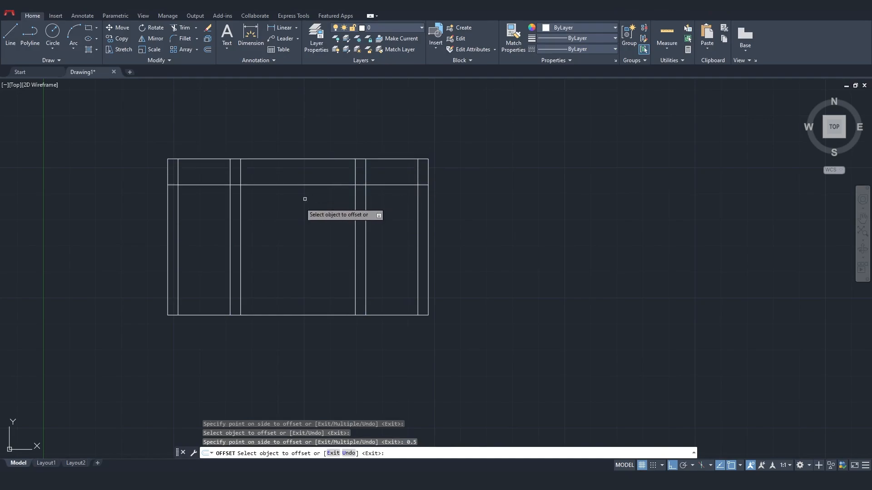
click(330, 315)
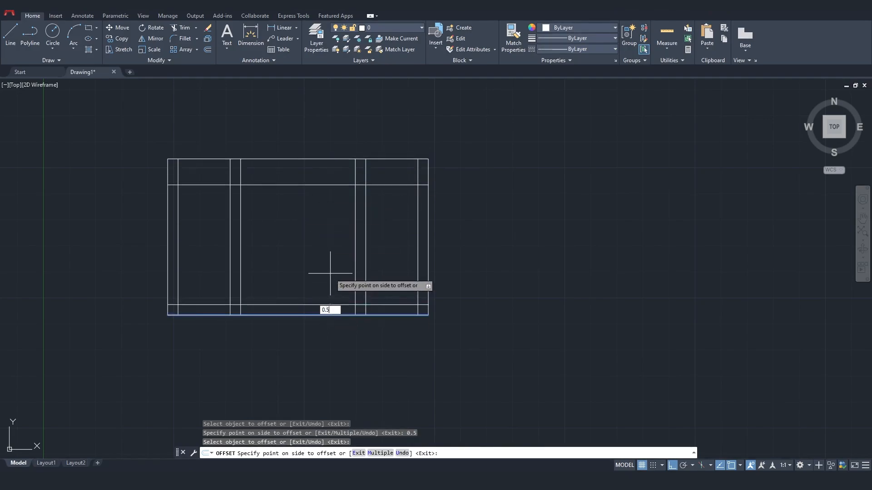
key(Return)
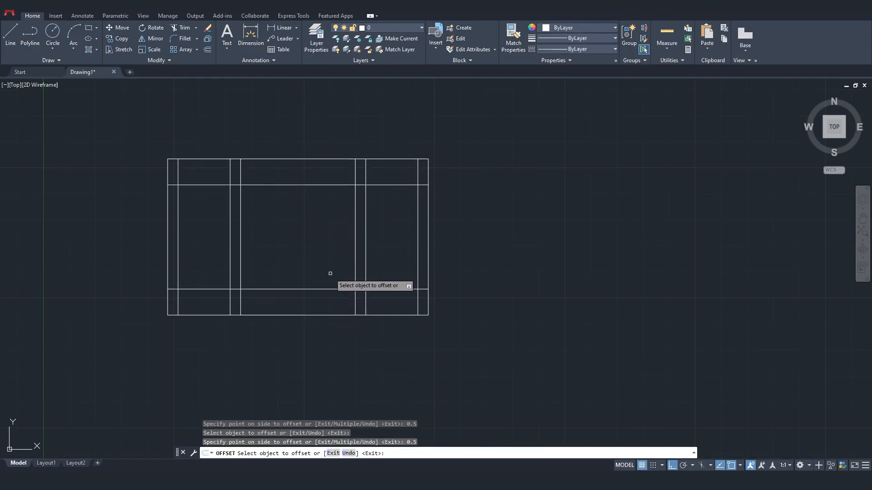
- Trim the overhanging vertical ends and the horizontal segments between the panels, leaving three separate inner rectangles within the outer one
click(190, 28)
drag(424, 171, 175, 177)
drag(174, 305, 421, 302)
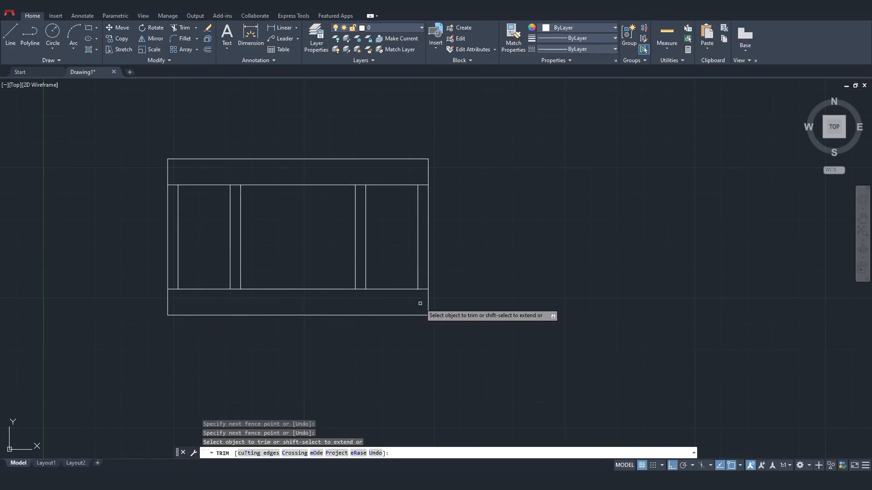
drag(362, 176, 361, 302)
mouse_move(234, 296)
mouse_down()
mouse_move(236, 171)
mouse_move(235, 181)
mouse_up()
mouse_move(176, 180)
mouse_down()
mouse_move(168, 283)
mouse_move(178, 300)
mouse_up()
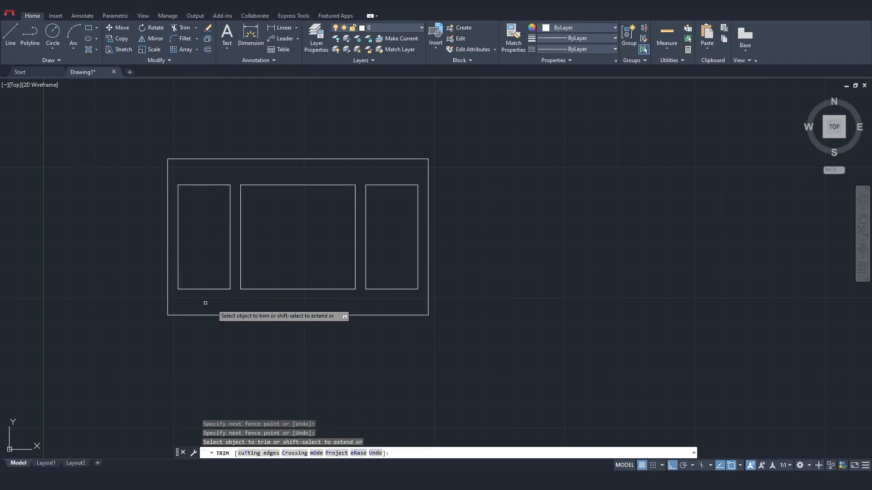
key(Escape)
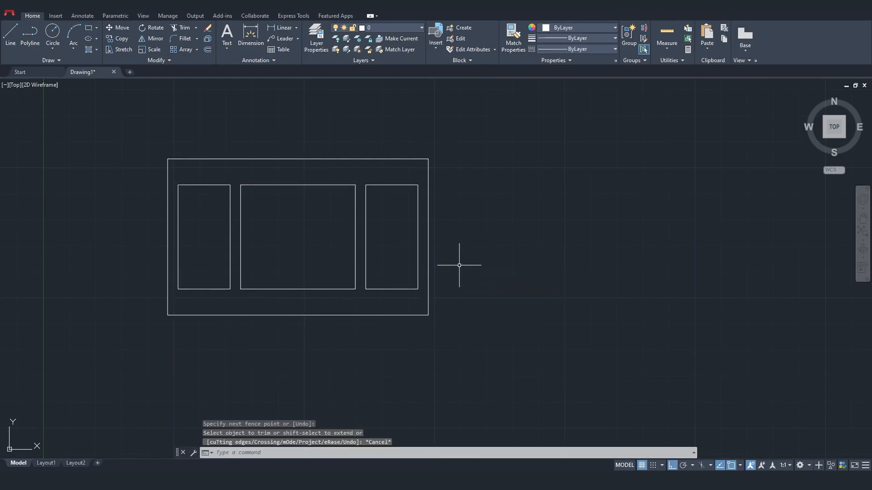
- Copy the four outer rectangle lines horizontally to the right of the original, using the lower-left corner as the base point
click(429, 279)
key(Escape)
mouse_move(439, 152)
mouse_down()
mouse_move(424, 159)
mouse_move(416, 183)
mouse_up()
click(223, 331)
click(152, 308)
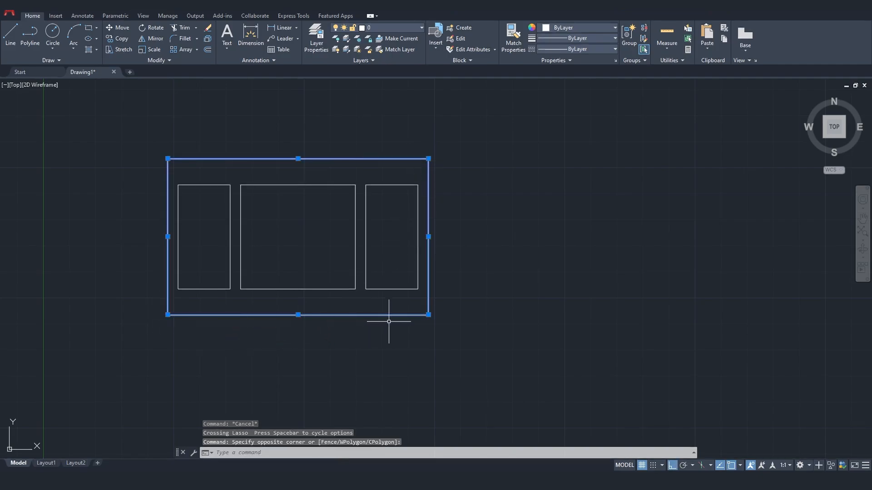
key(Return)
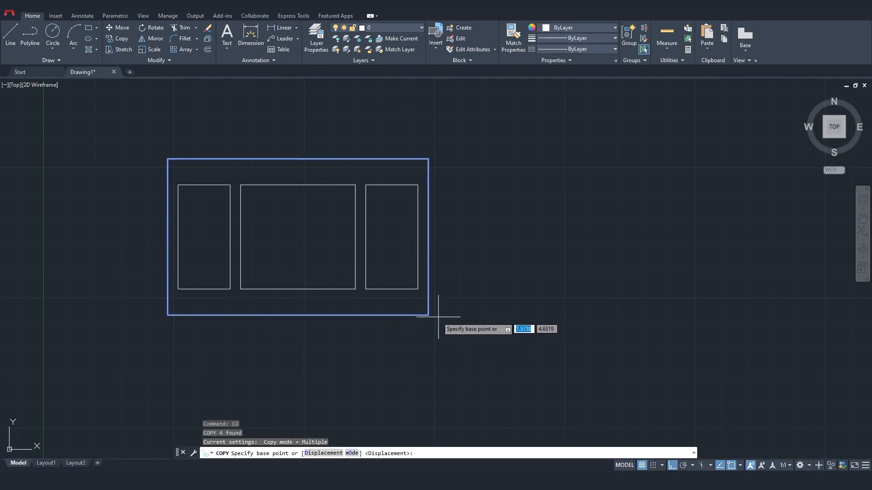
click(168, 315)
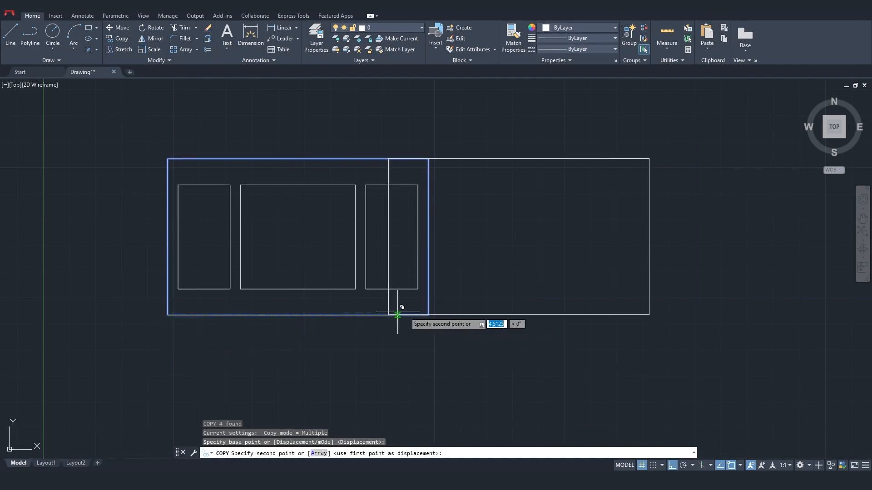
click(486, 313)
key(Escape)
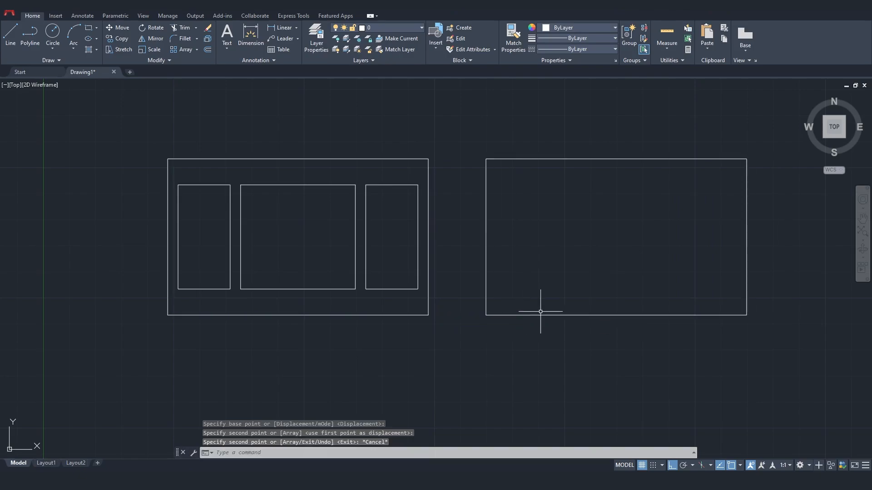
- In the copied rectangle, offset the right edge 2 units to the left and the bottom edge 2.5 units upward
click(746, 208)
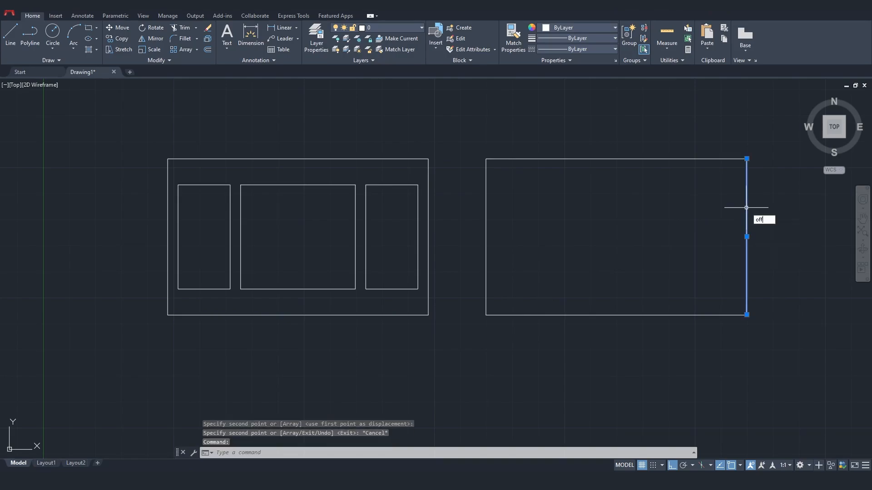
key(Return)
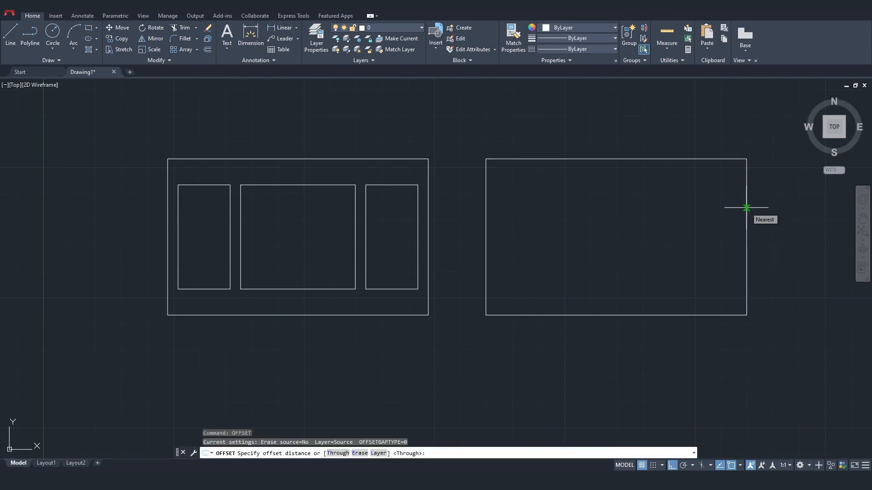
text(0)
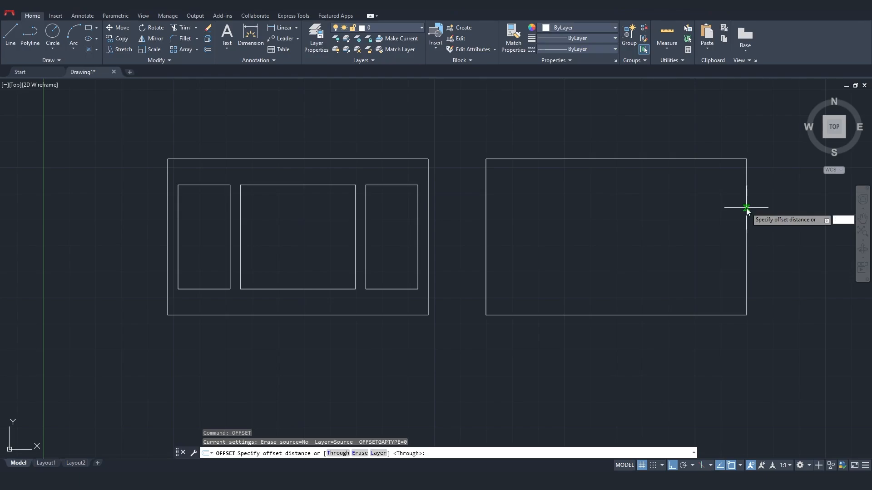
text(2)
key(Return)
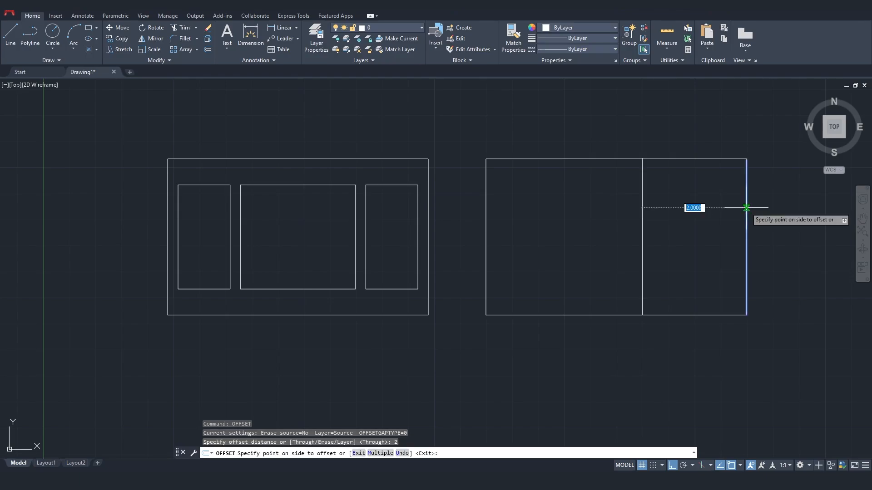
click(656, 220)
click(637, 316)
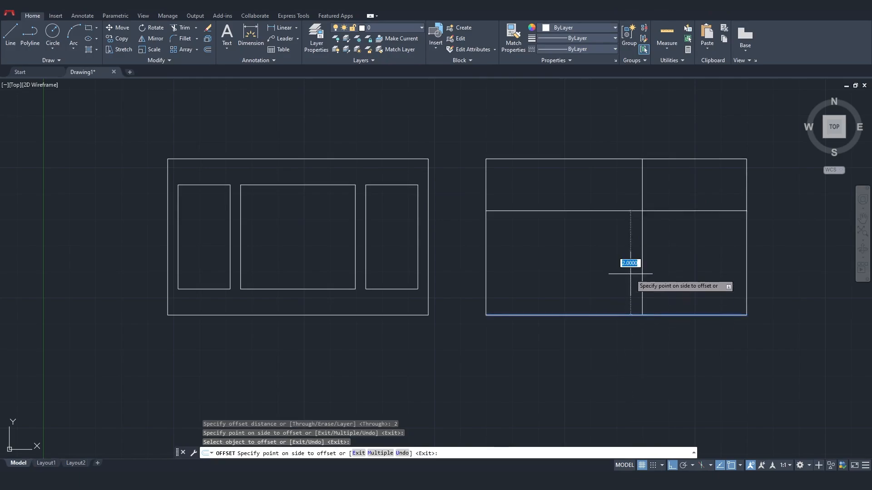
text(2.5)
key(Return)
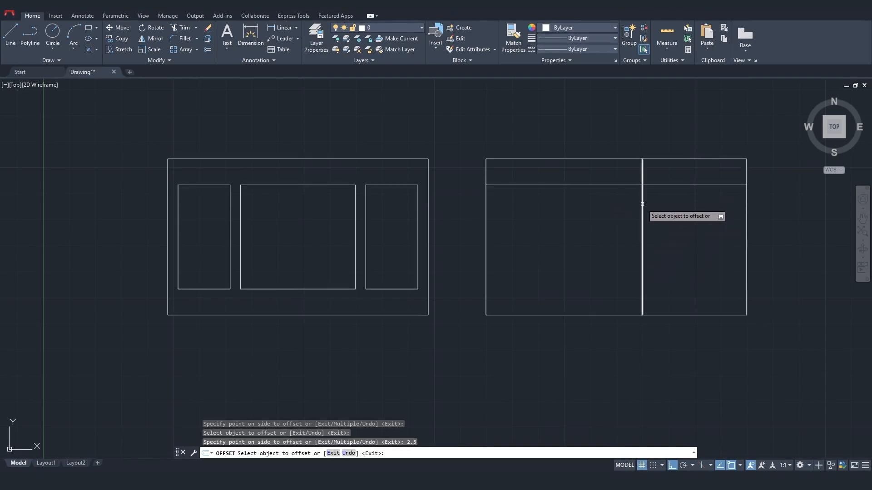
click(251, 34)
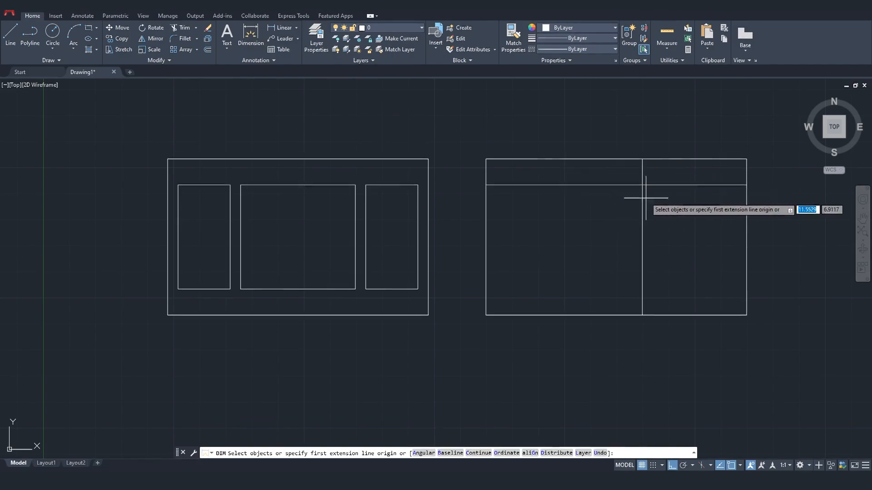
click(642, 185)
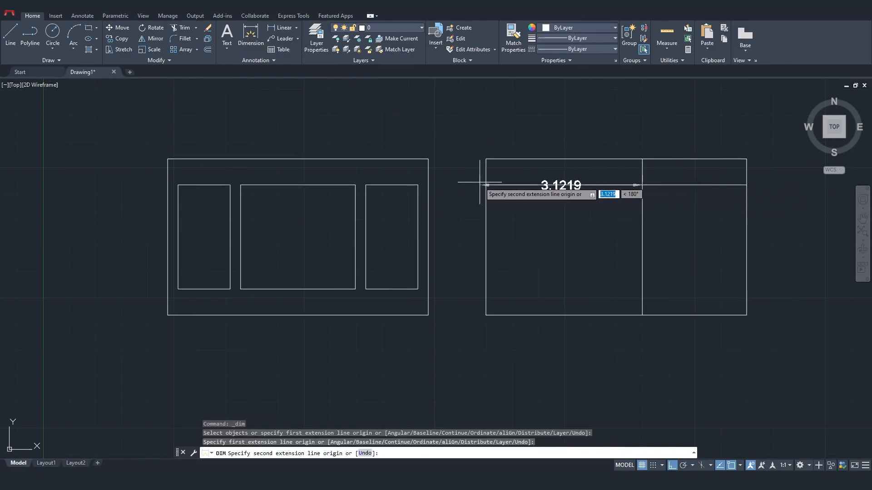
key(Escape)
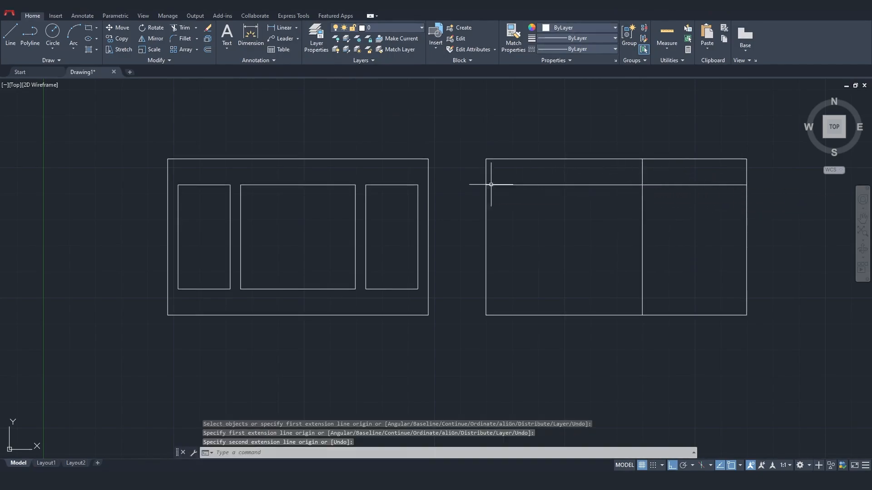
- In the right-hand view, offset the inner vertical line 0.4 units to the left and the left edge 0.4 units to the right
click(643, 204)
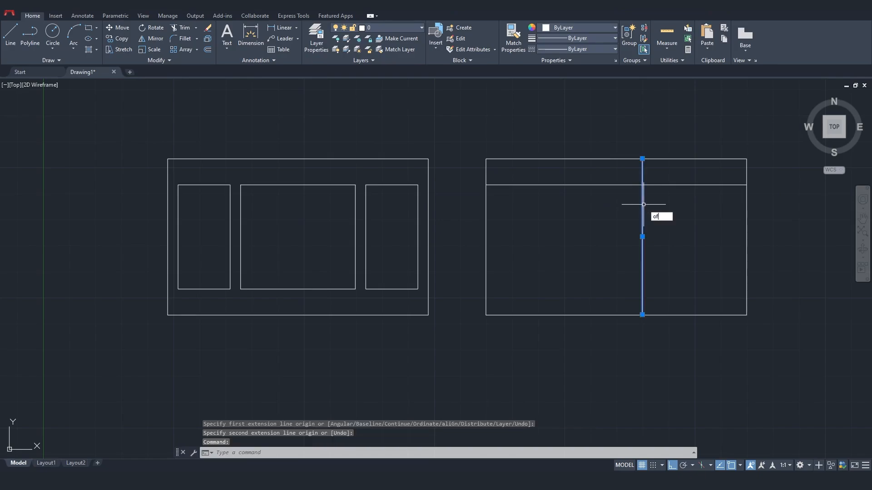
key(Return)
text(0.4)
key(Return)
click(643, 196)
click(556, 208)
click(486, 220)
click(560, 214)
- Offset the bottom edge of the right-hand view 0.5 units upward
click(587, 315)
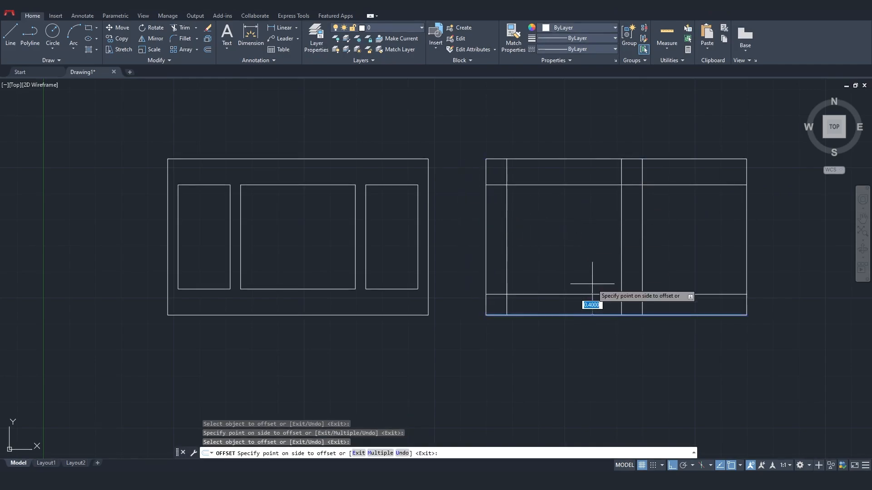
text(0.5)
key(Return)
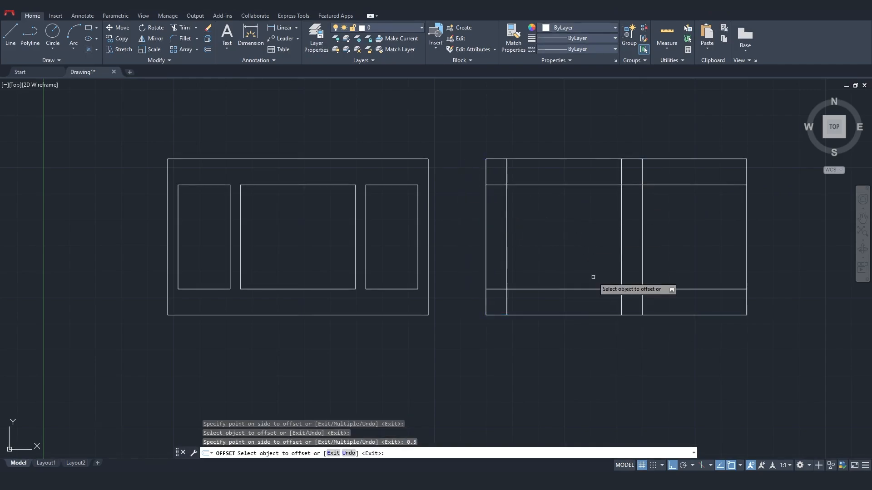
- Trim the excess segments in the right-hand view, leaving a closed left panel and a right opening that reaches the bottom and right edges
click(191, 28)
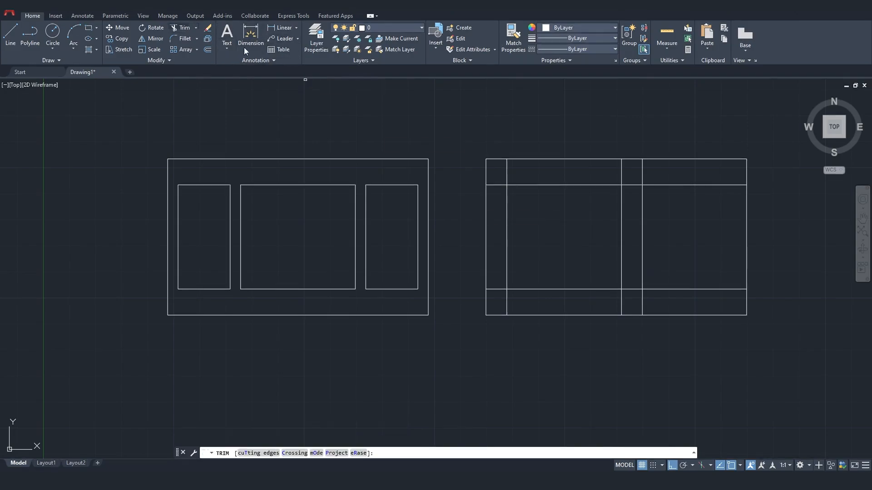
drag(657, 170, 498, 171)
mouse_move(632, 180)
mouse_down()
mouse_move(637, 300)
mouse_move(468, 300)
mouse_move(517, 296)
mouse_move(506, 301)
mouse_up()
click(691, 290)
click(503, 300)
click(504, 297)
click(500, 184)
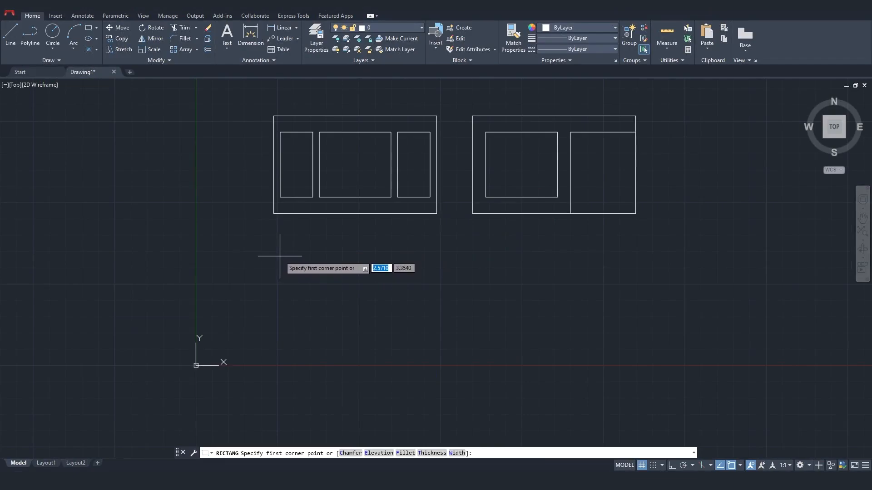
- Draw a 5 by 5 square below the first view with the Rectangle command
click(280, 256)
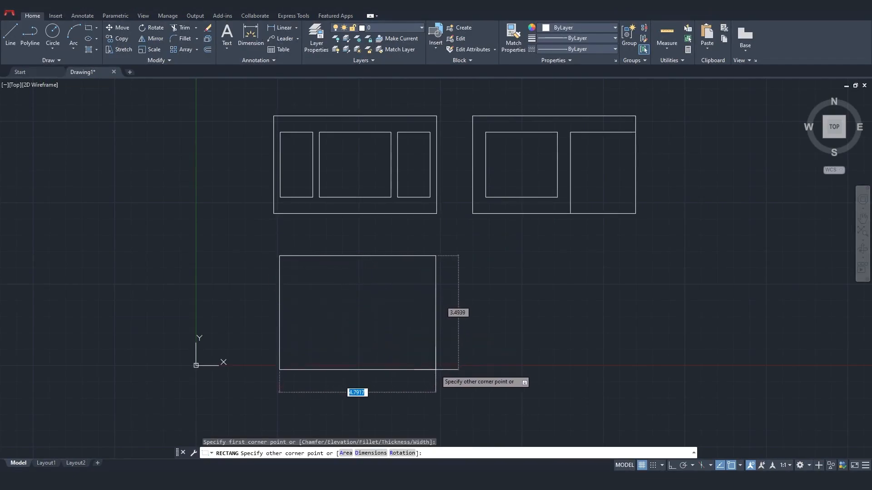
text(5)
key(Tab)
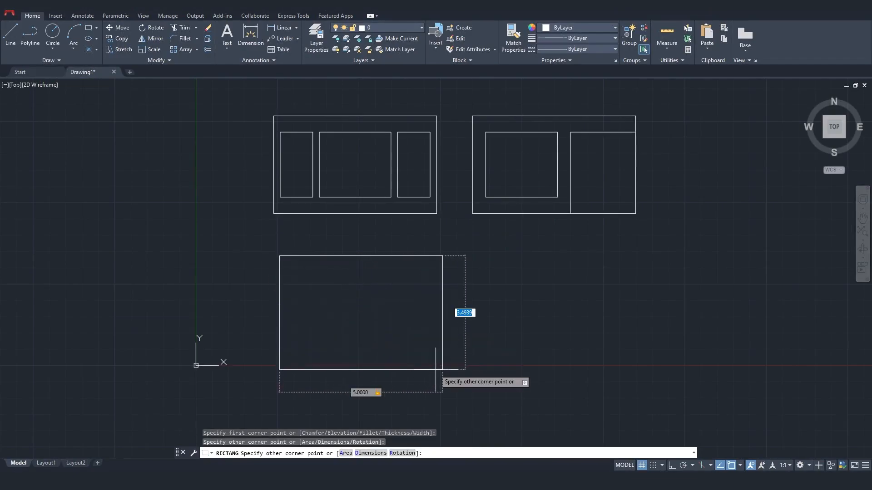
key(Return)
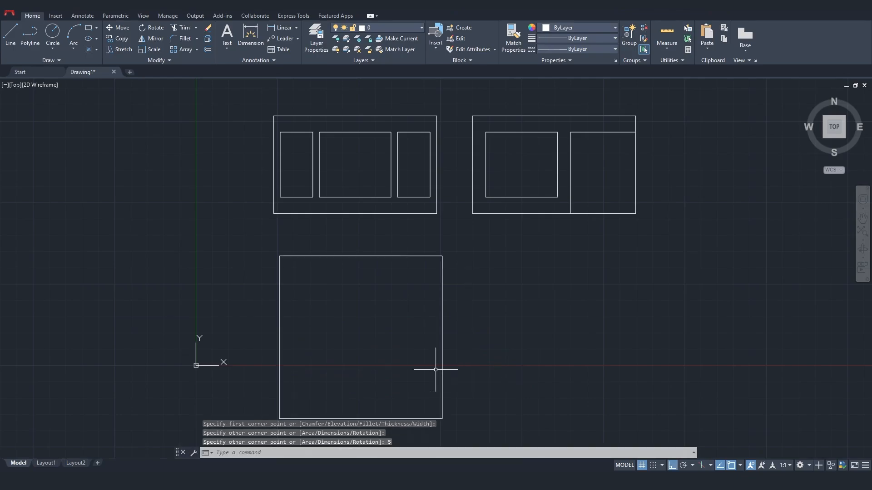
- Offset the 5 by 5 square inward by 0.3 units
mouse_move(465, 341)
middle_down()
mouse_move(473, 319)
mouse_move(464, 313)
middle_up()
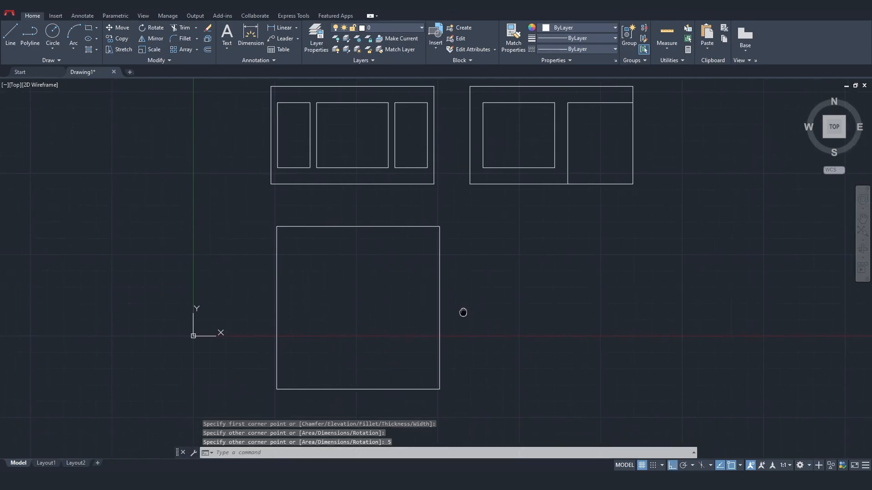
click(440, 231)
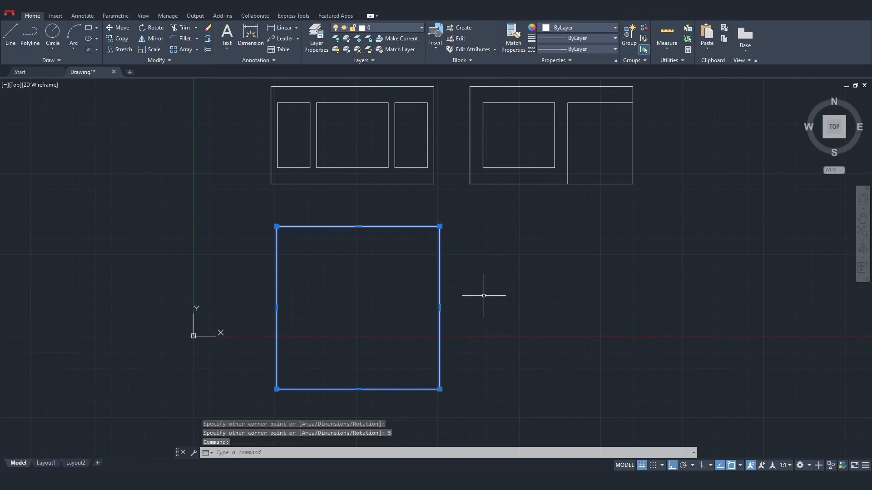
key(Return)
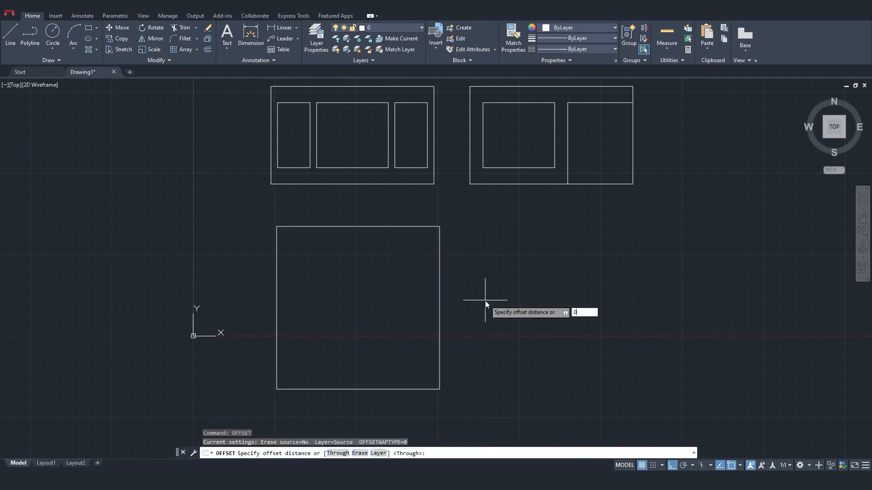
text(0.3)
key(Return)
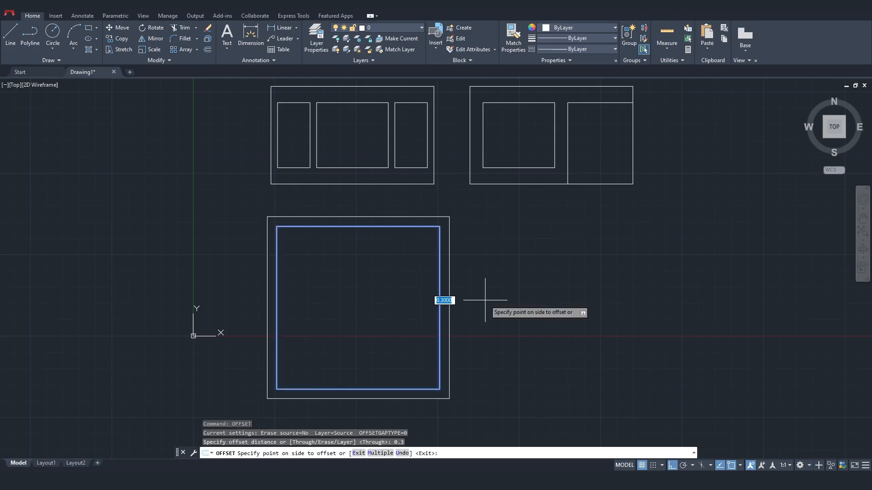
click(394, 271)
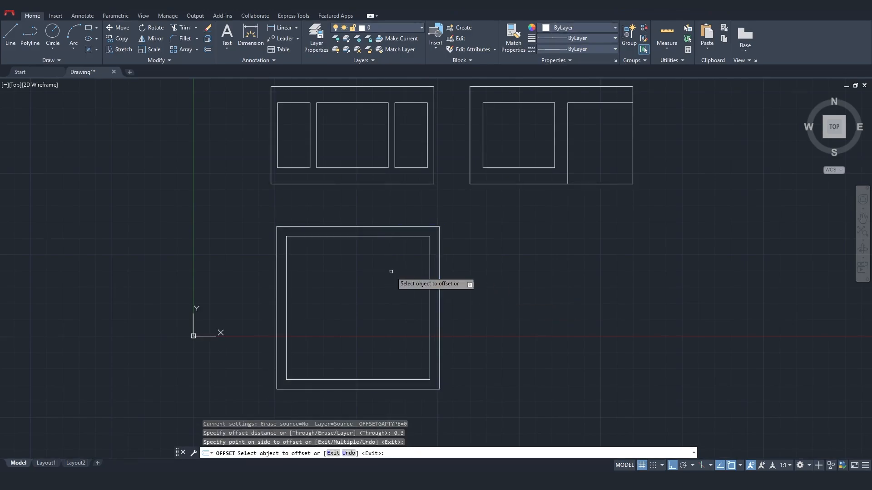
- Offset the inner square inward by 0.1 units, and offset that new square inward by 0.7 units
click(430, 237)
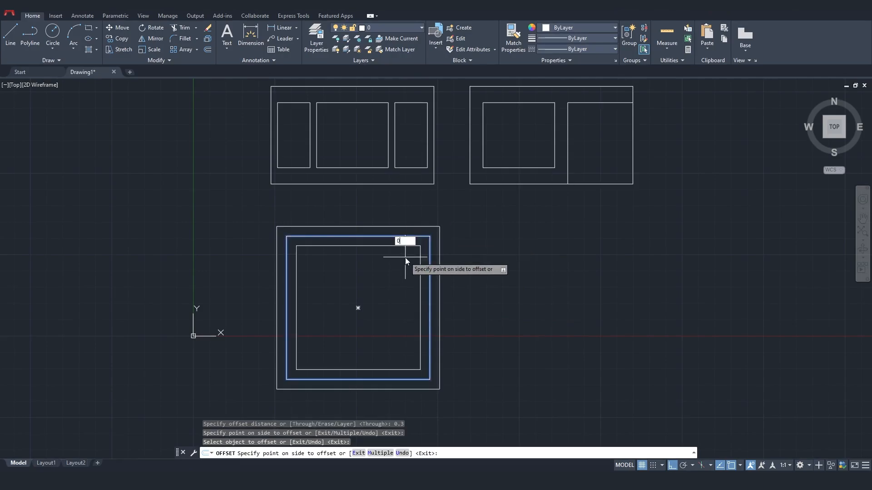
text(0.12)
key(BackSpace)
key(Return)
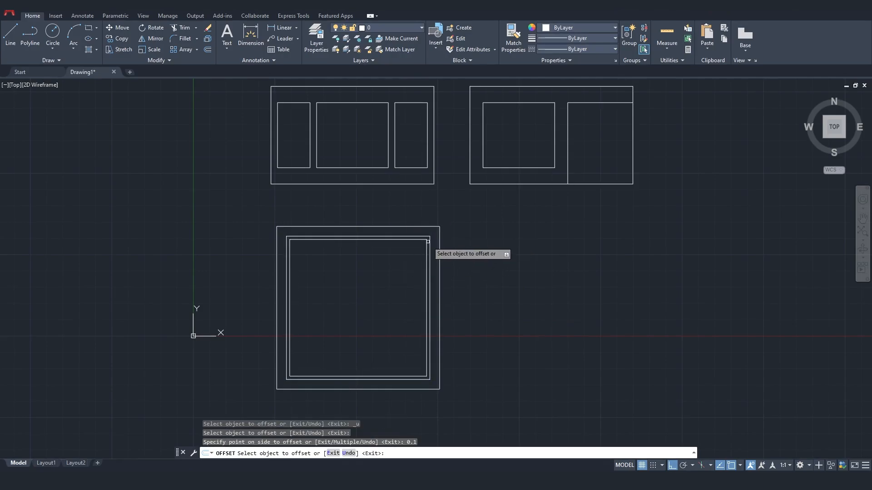
click(426, 251)
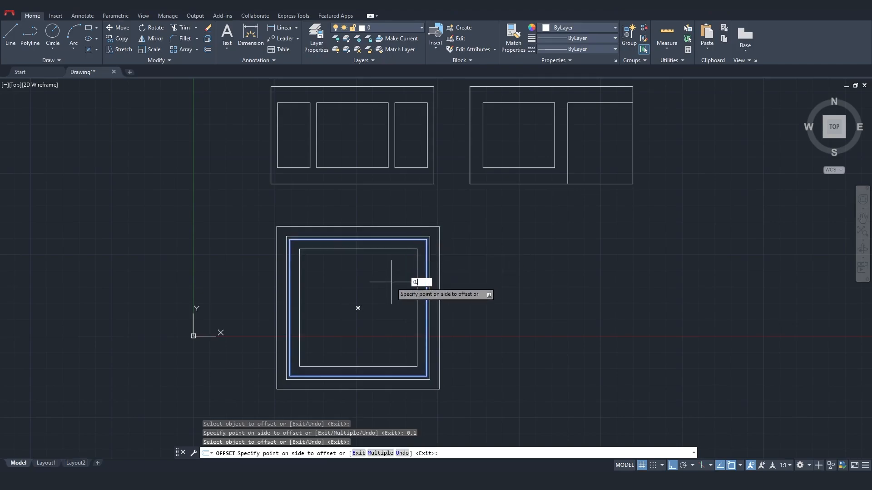
key(Return)
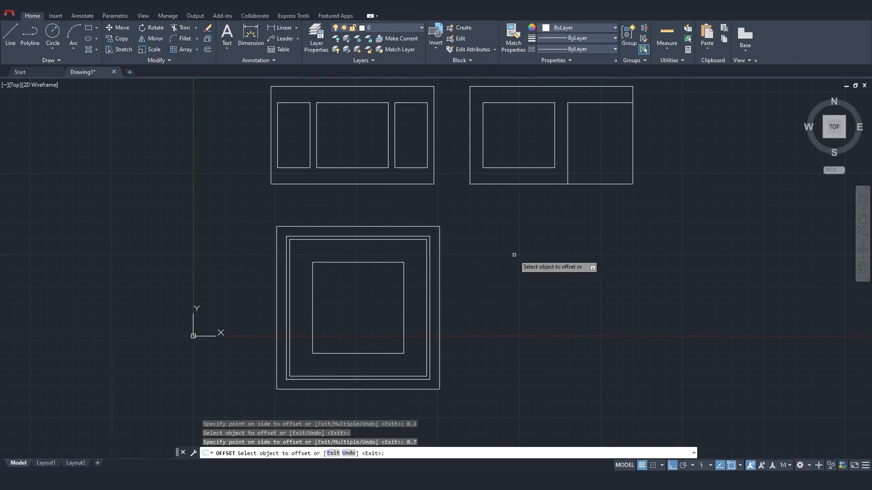
key(Escape)
- Copy the outermost square horizontally to the right, placing it beneath the second view
key(Return)
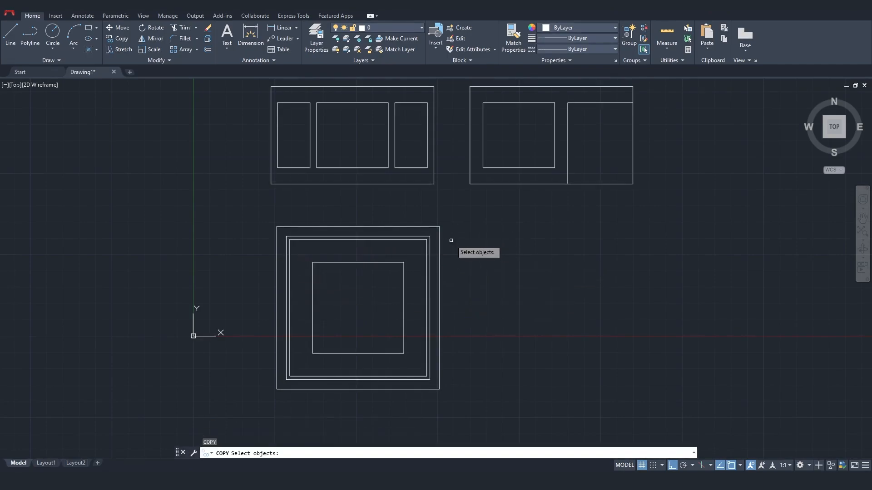
click(439, 246)
key(Return)
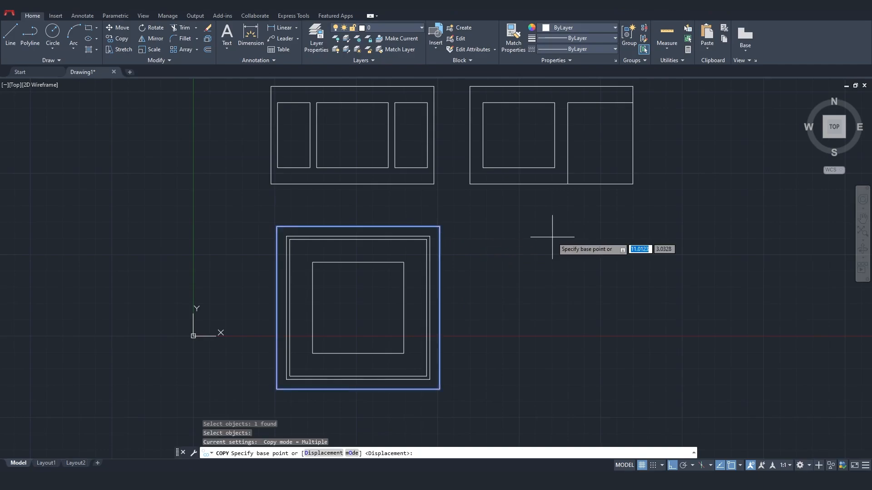
click(358, 308)
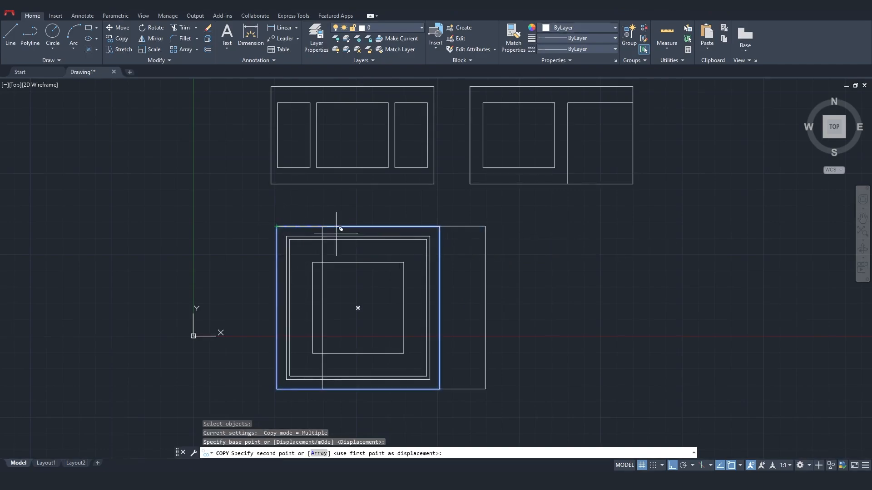
click(475, 228)
key(Escape)
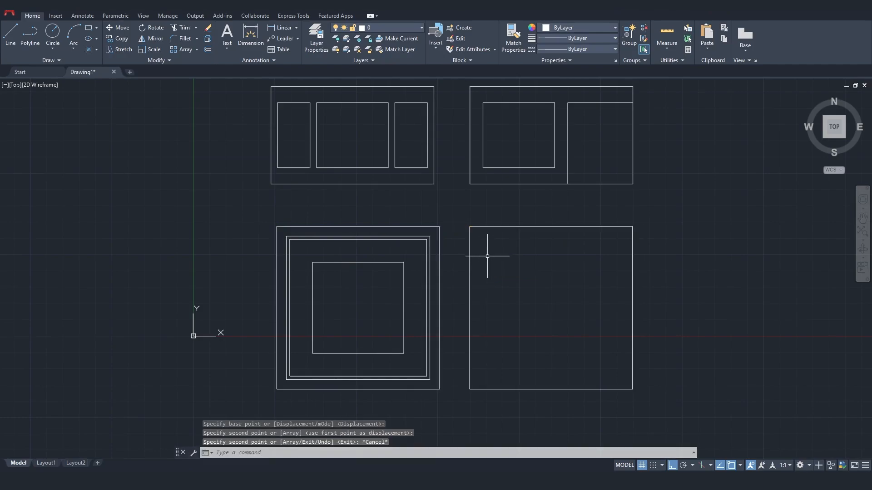
click(514, 226)
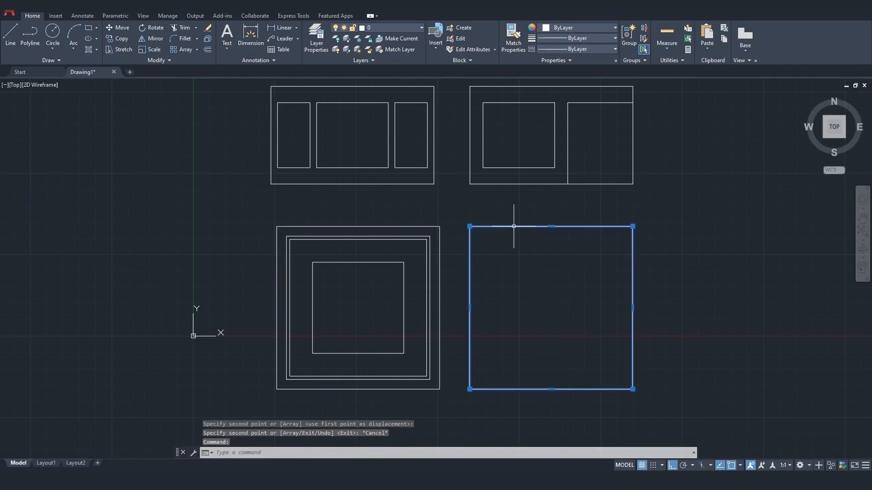
text(of)
key(Return)
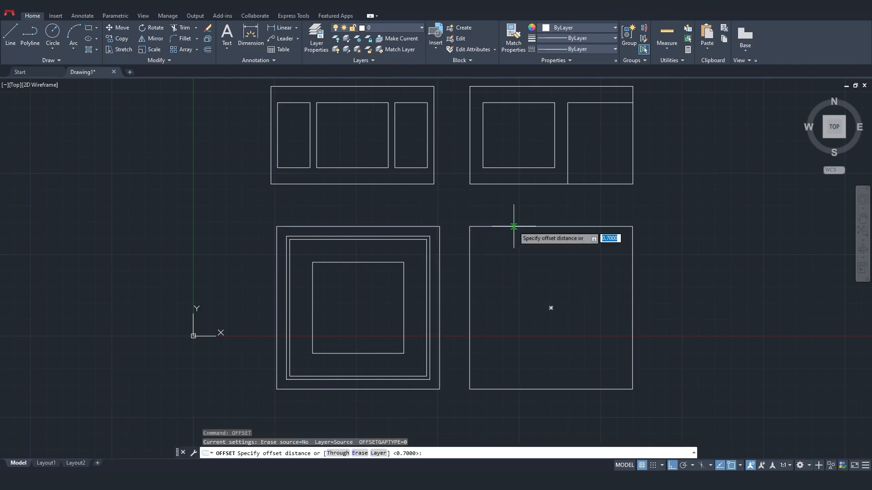
click(633, 226)
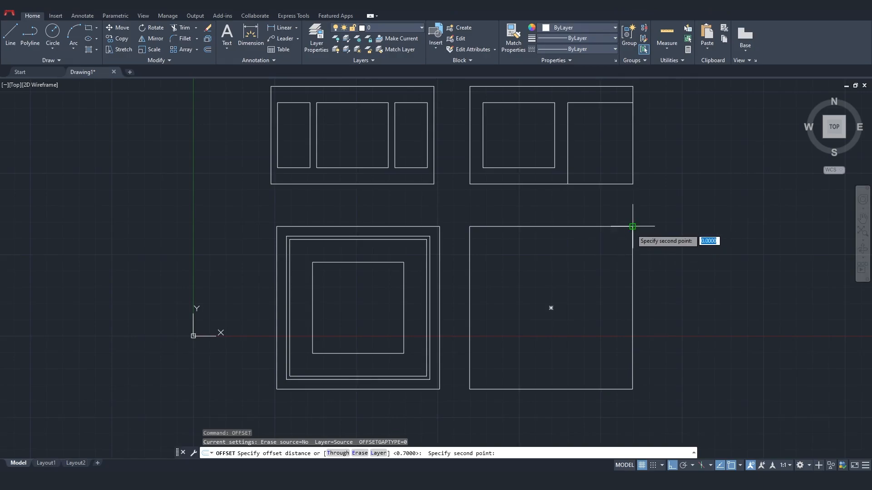
text(0.2)
key(Return)
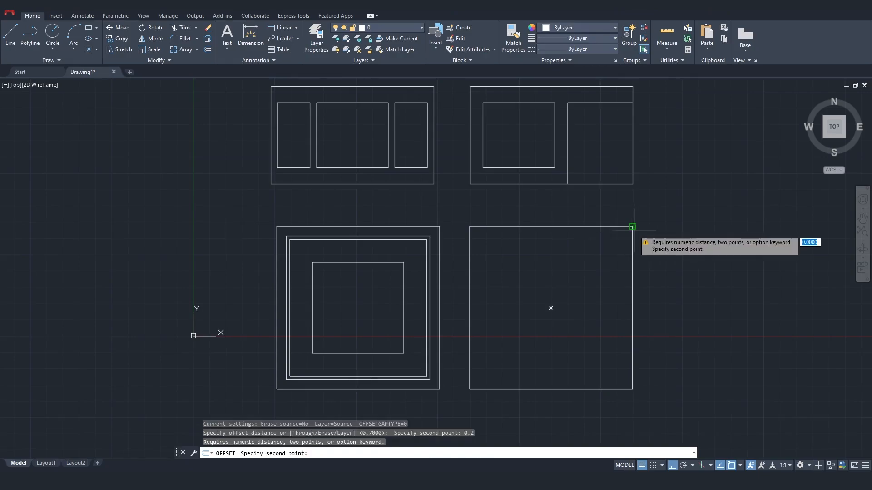
key(Escape)
- Offset the copied square outward by 0.2 units
click(471, 241)
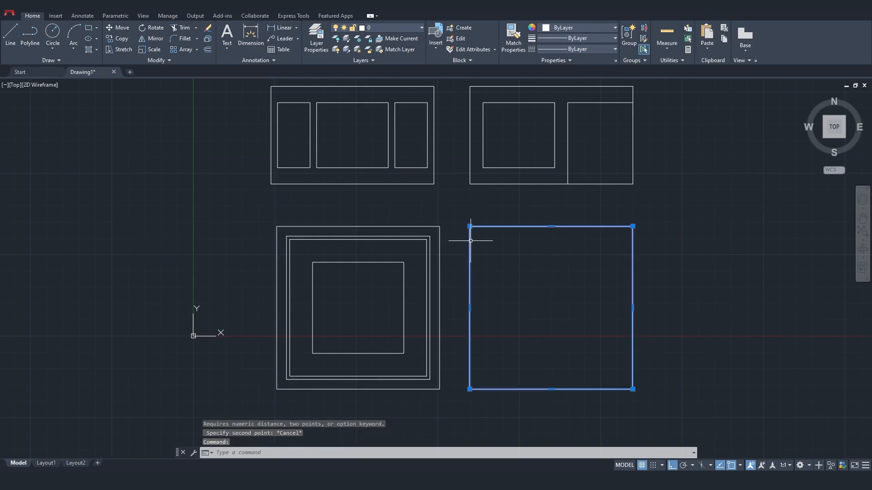
key(Return)
text(0.)
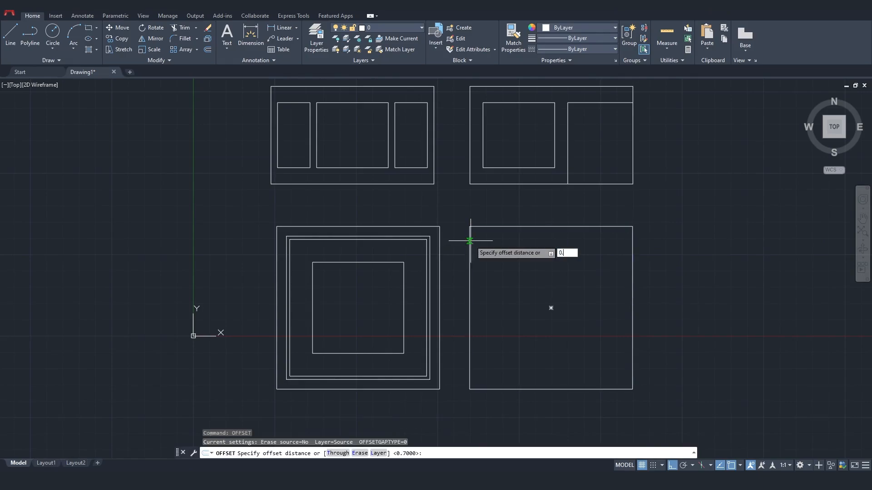
text(2)
key(Return)
click(470, 231)
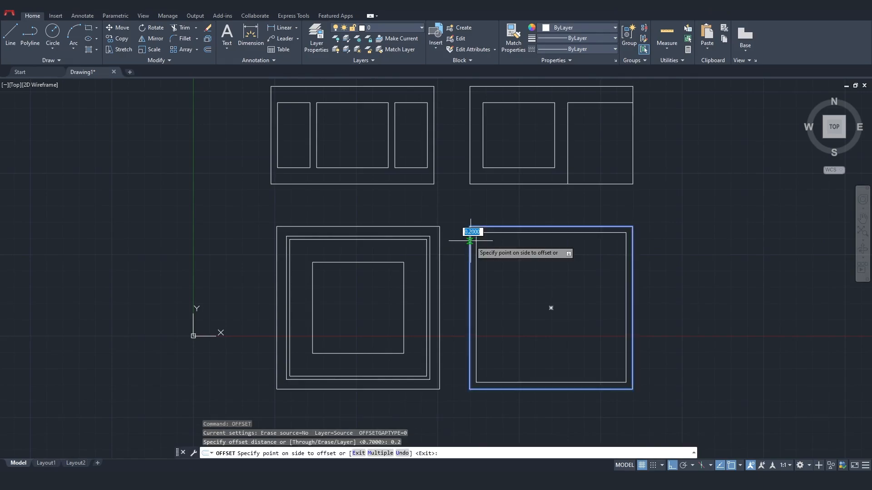
click(651, 198)
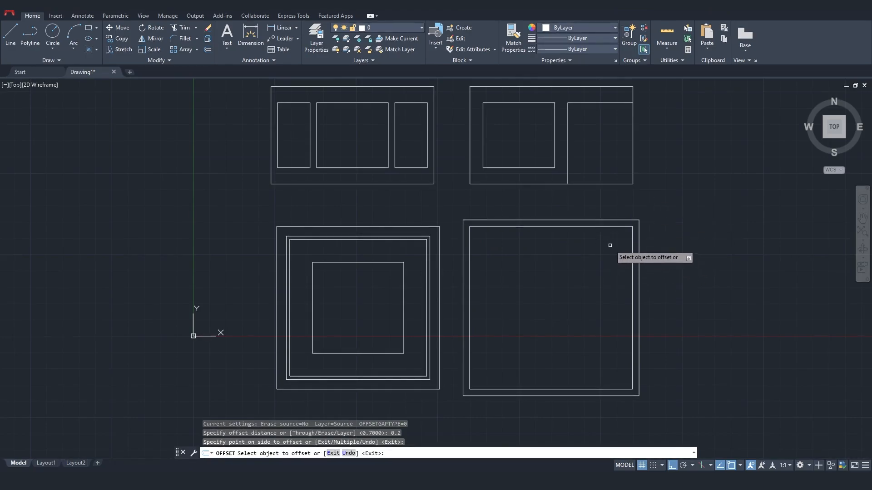
middle_drag(609, 245, 610, 255)
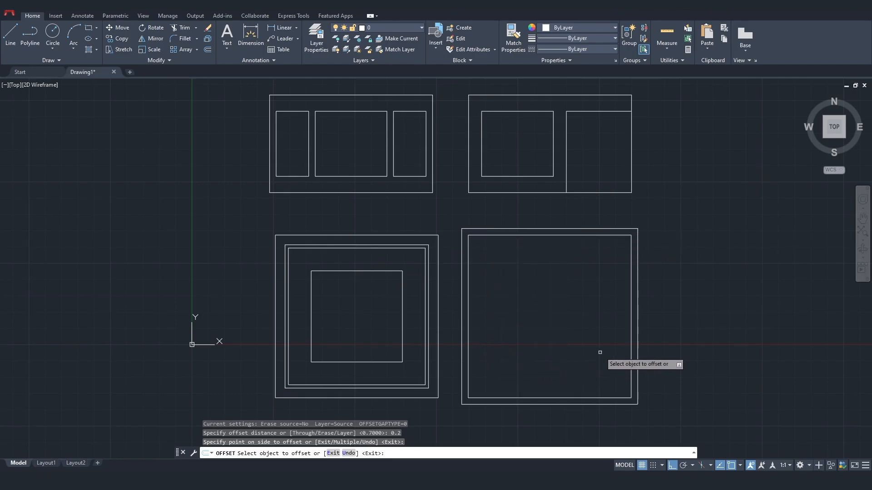
key(Escape)
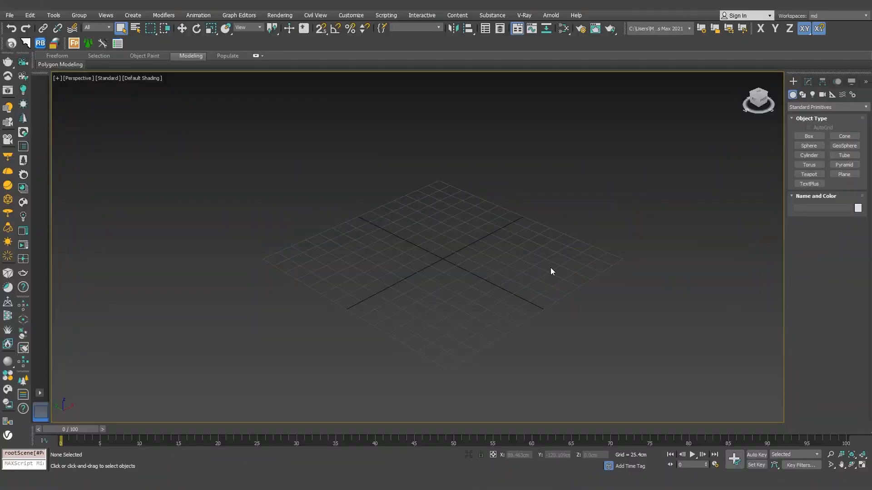
- Switch to 3ds Max and set the display unit scale to metric centimeters
click(357, 16)
click(383, 165)
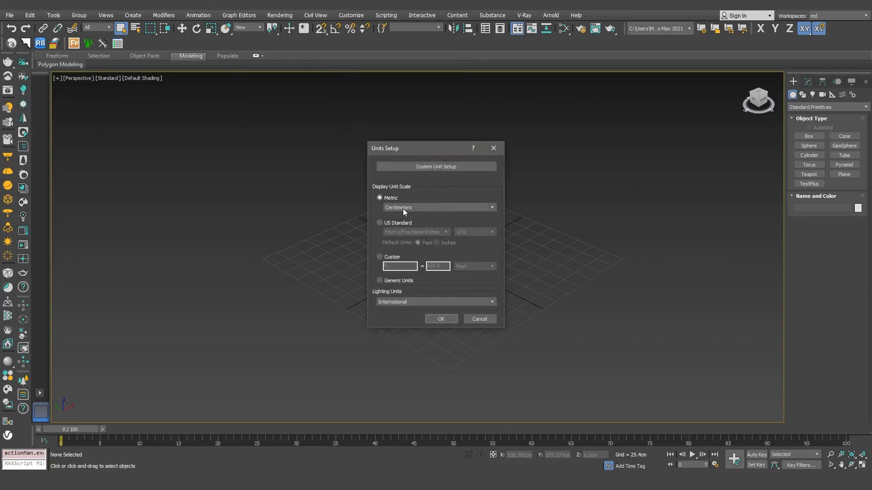
click(404, 208)
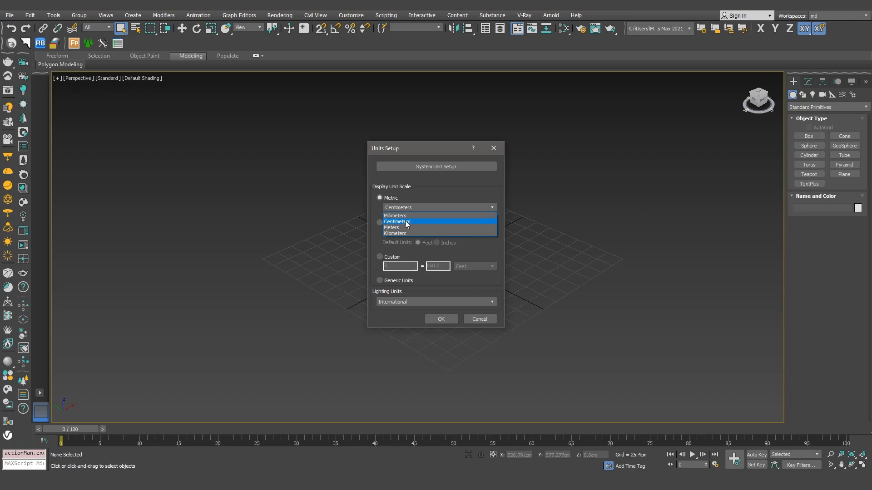
click(406, 222)
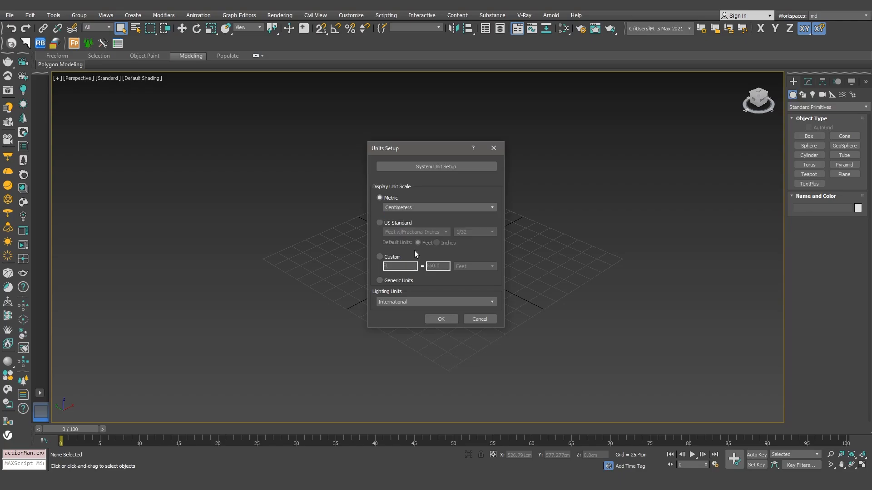
click(443, 320)
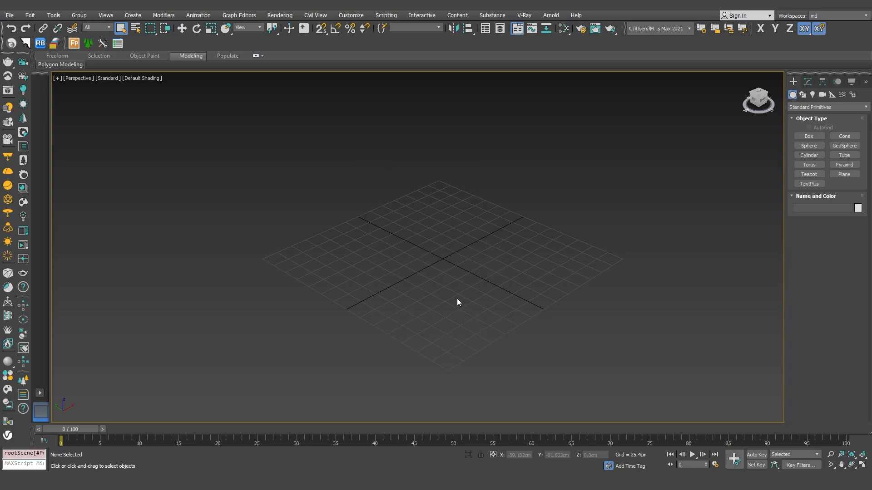
- Import the Drawing1 DWG file with its incoming file units set to Meters
click(9, 15)
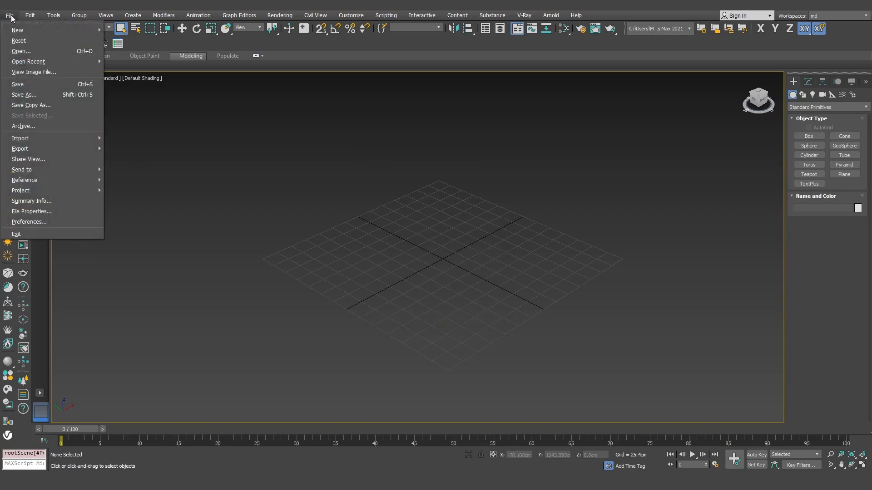
mouse_move(69, 139)
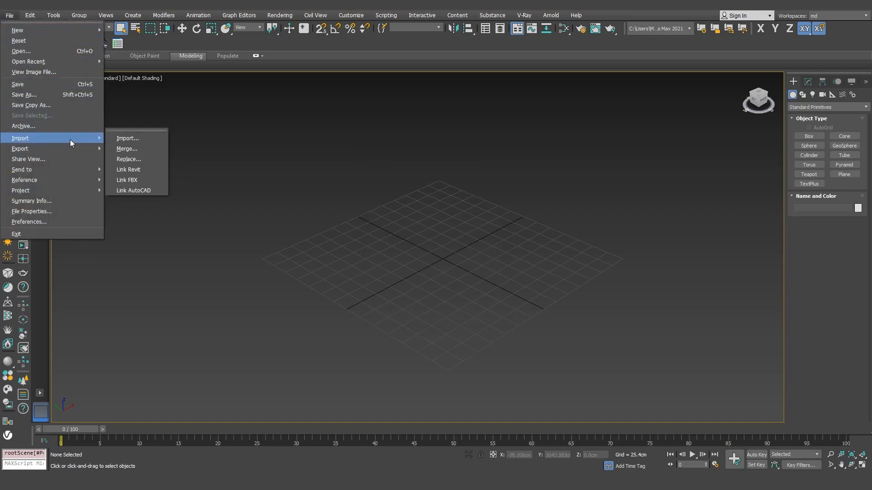
click(148, 137)
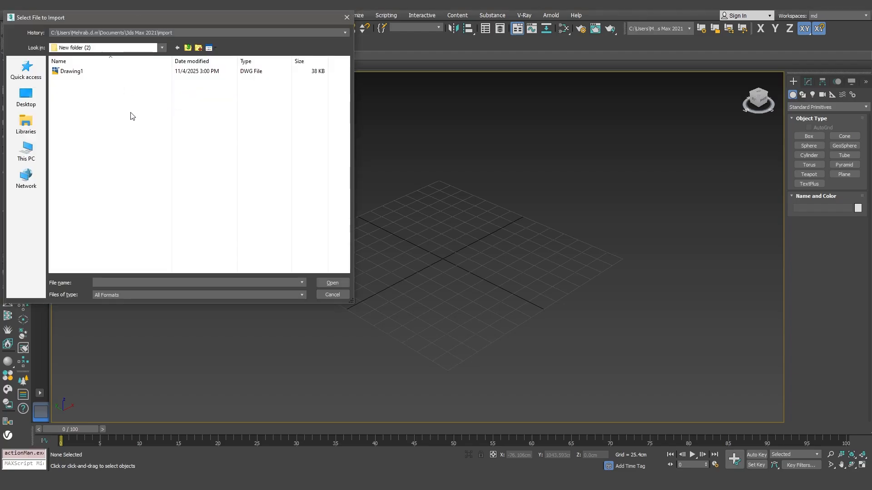
click(115, 75)
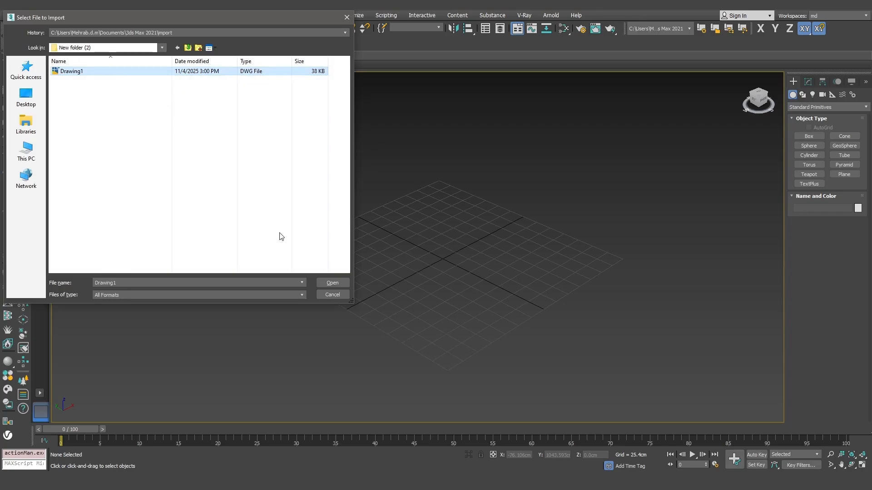
click(331, 285)
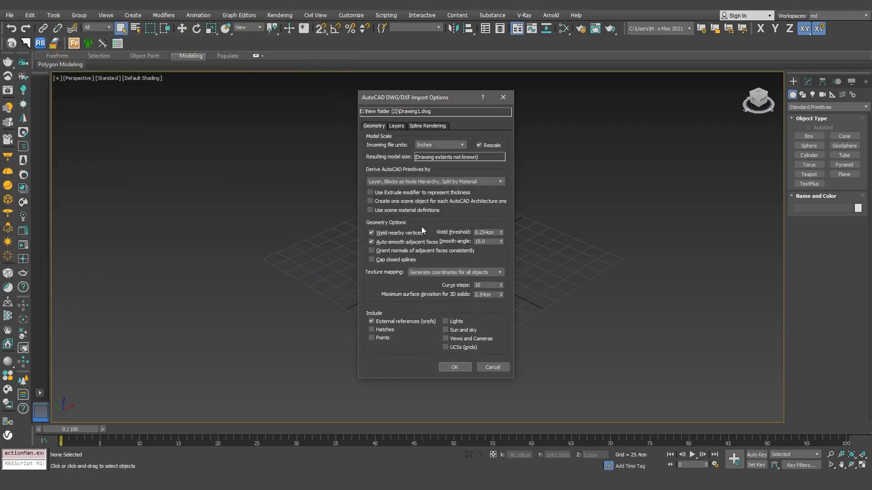
click(448, 145)
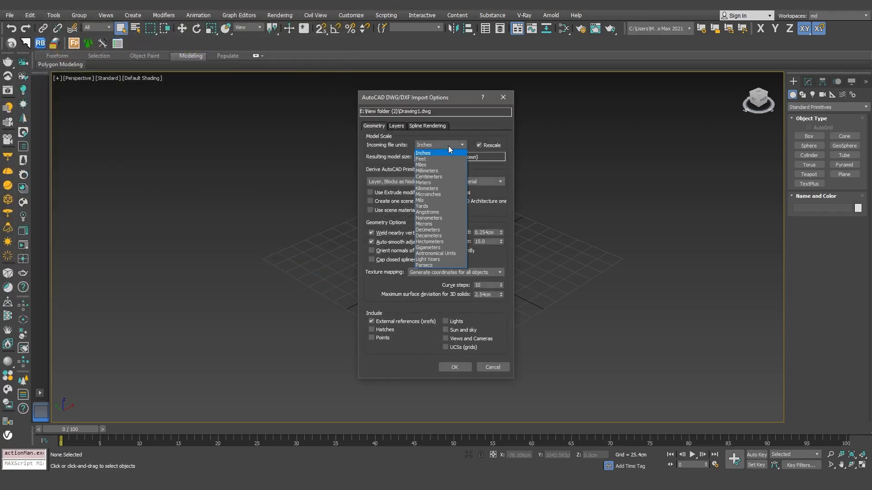
click(441, 182)
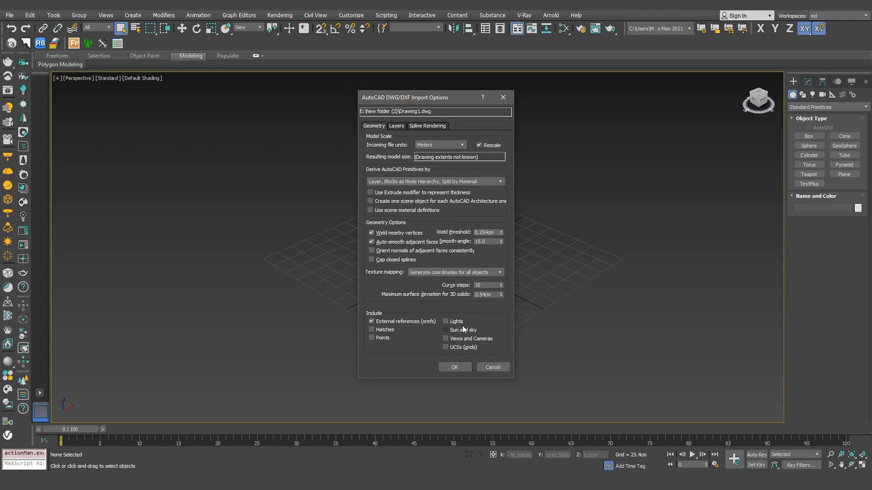
click(461, 368)
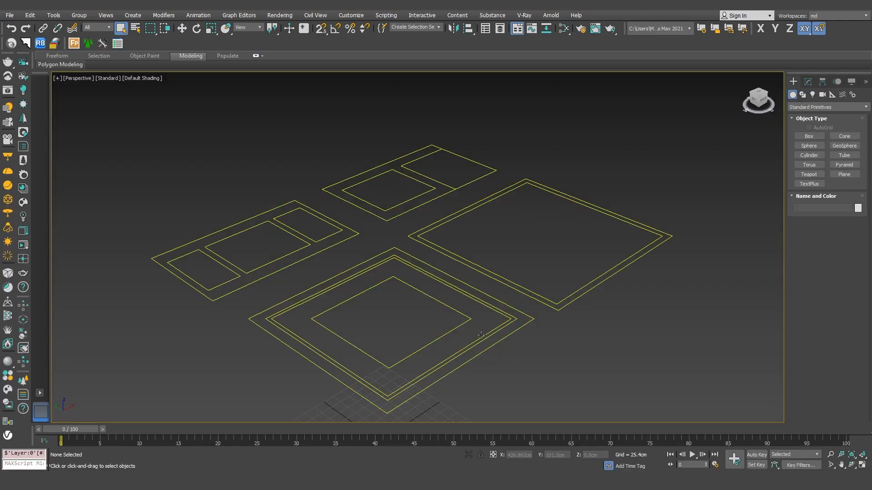
- Measure the front-left edge of the outermost square with a Tape helper, snapping to its vertices
middle_drag(482, 333, 481, 313)
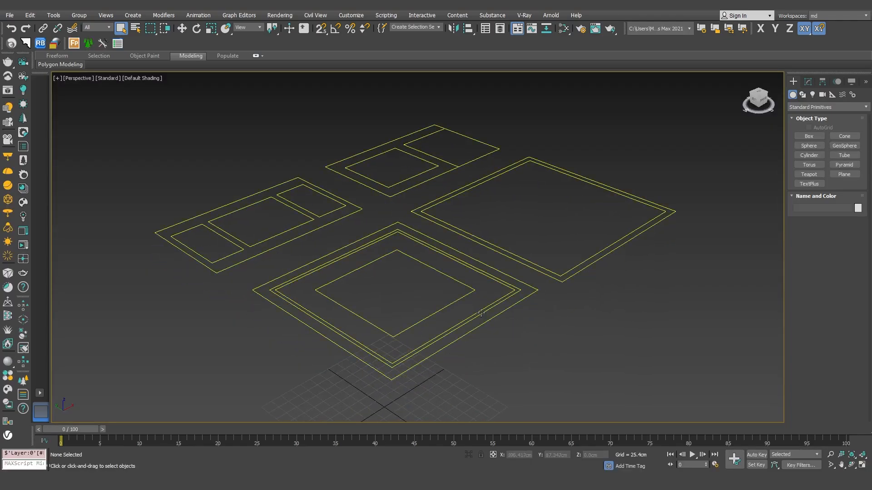
click(832, 95)
click(842, 165)
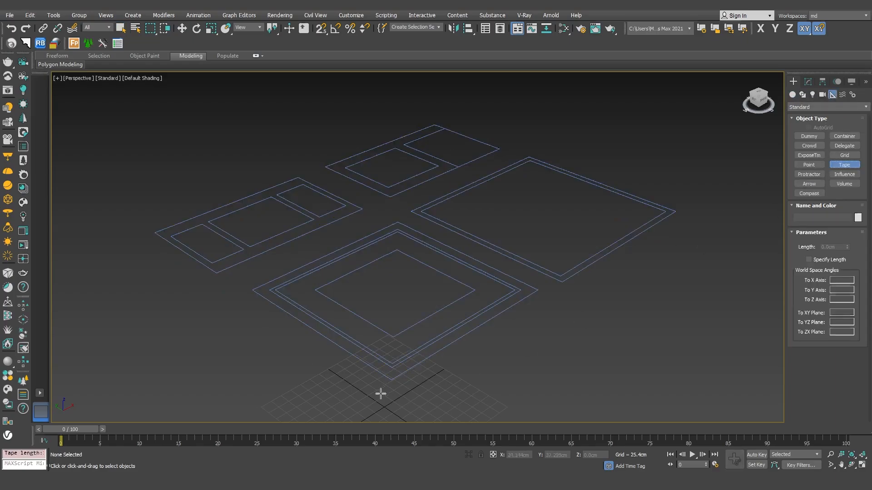
key(s)
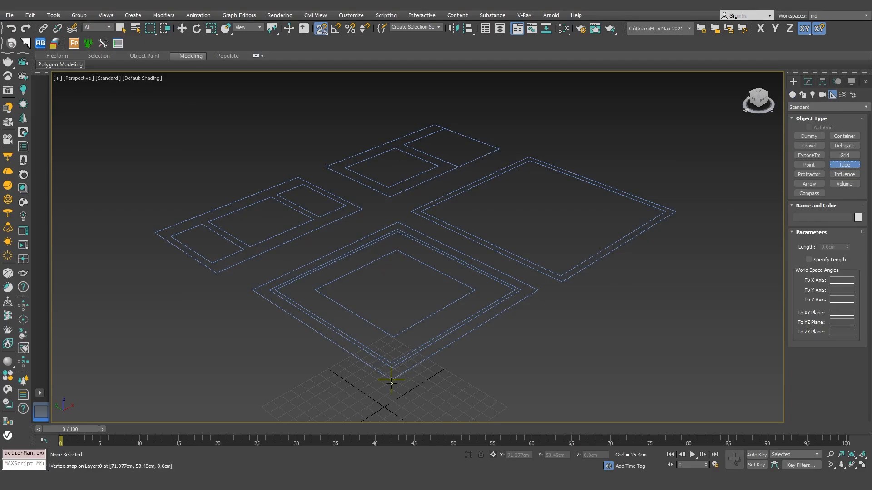
drag(392, 380, 253, 292)
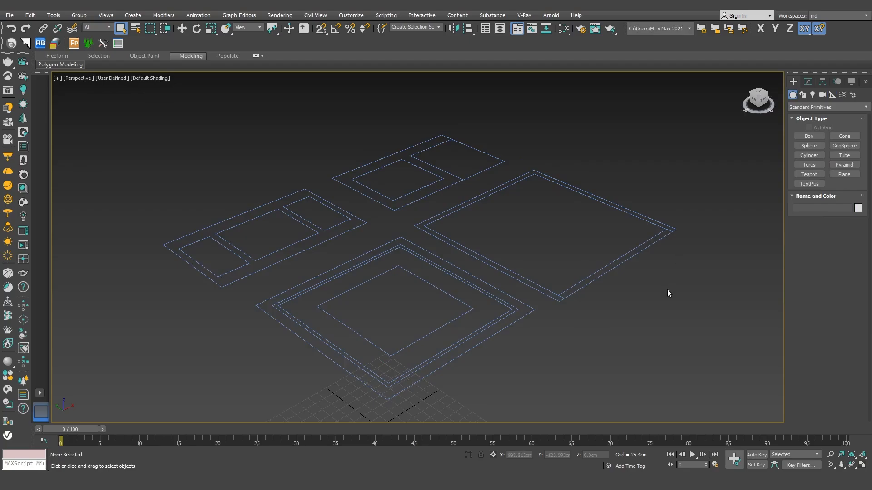
- In the Top view with snapping on, start a line and trace the outer edge of the double square's wall outline, leaving the lower side open
click(804, 94)
click(810, 143)
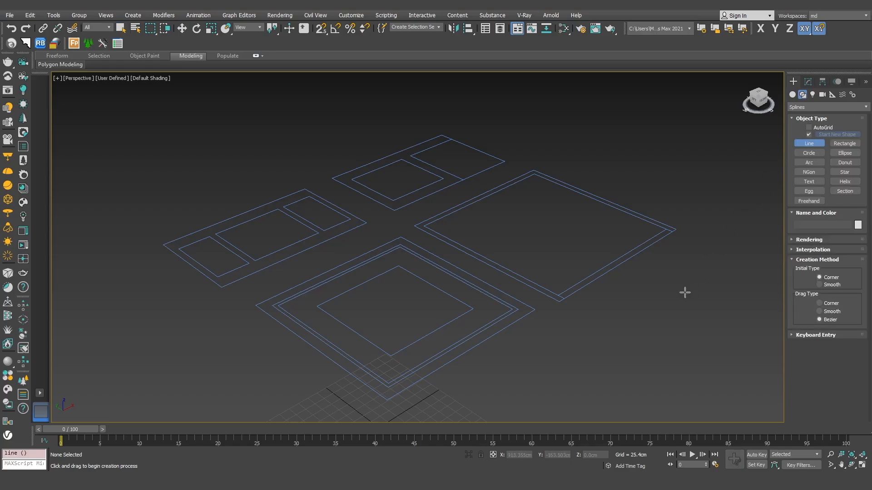
key(t)
middle_drag(596, 285, 596, 292)
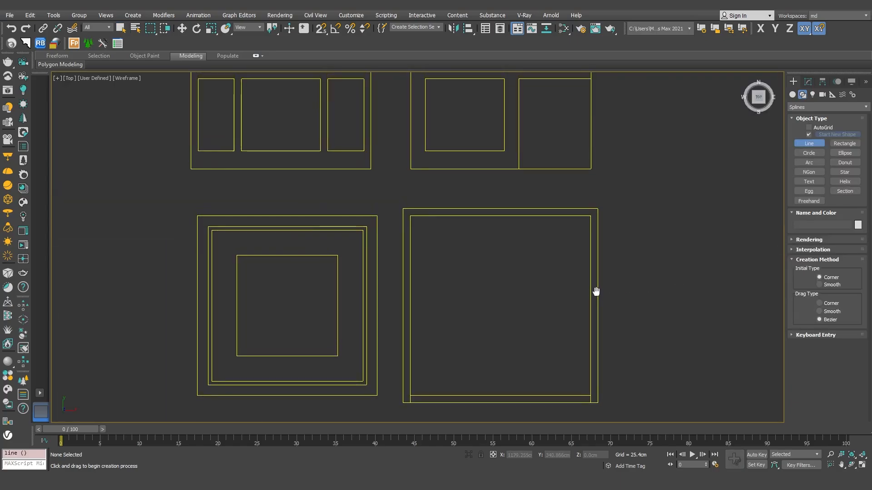
key(s)
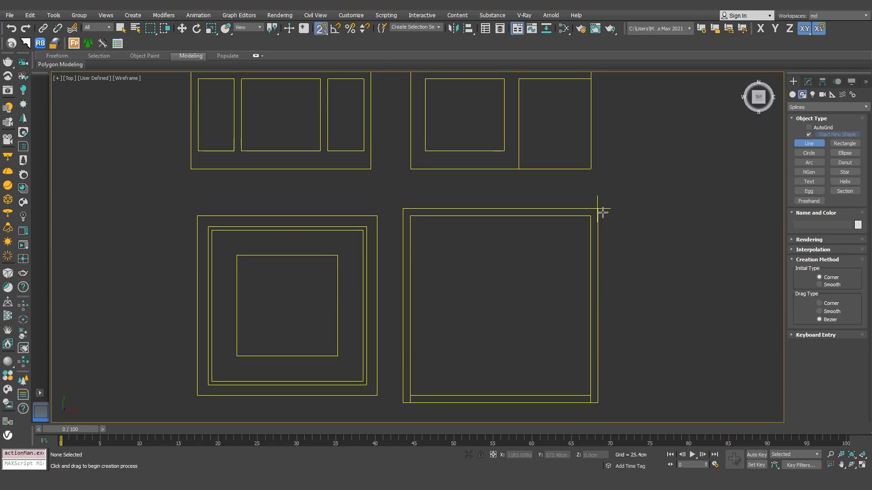
click(590, 403)
scroll(591, 401, up, 2)
click(597, 403)
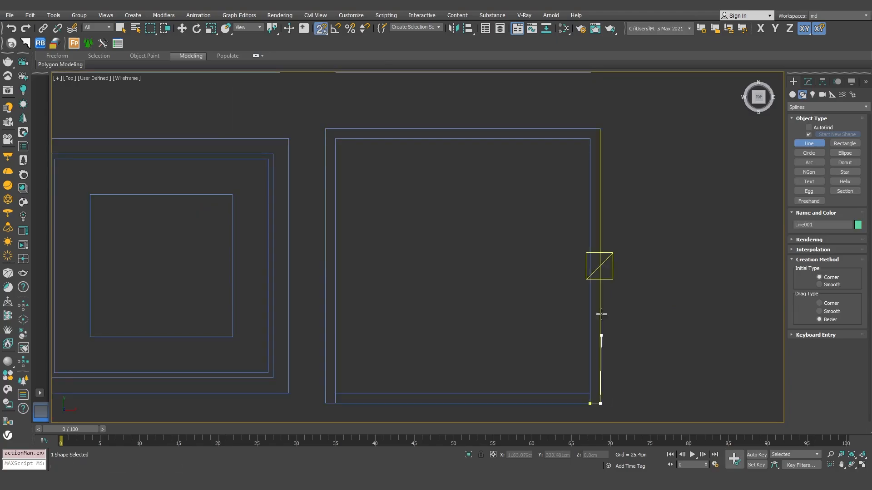
click(600, 129)
click(325, 129)
click(325, 403)
- Trace the line back along the inner square and close it at the starting vertex to finish the U-shaped wall profile
click(335, 403)
click(336, 393)
click(335, 138)
click(590, 139)
click(590, 403)
key(Return)
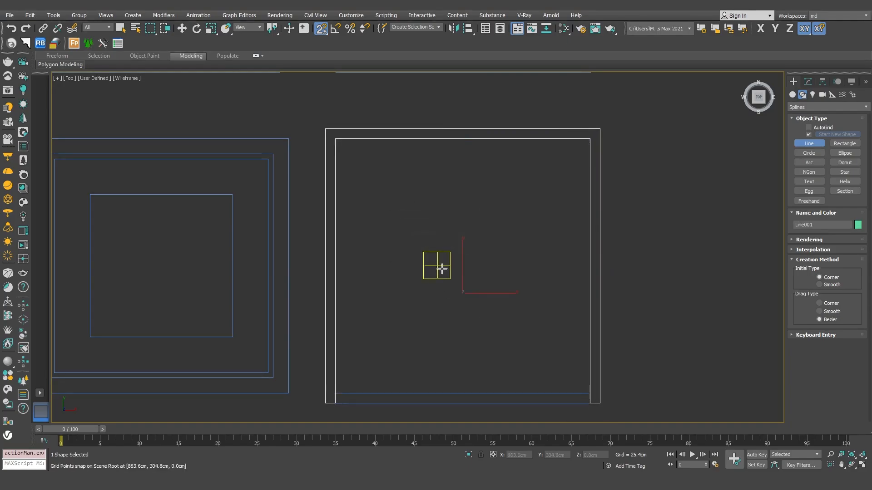
- Extrude the U-shaped wall profile by 300 cm
click(809, 82)
click(816, 107)
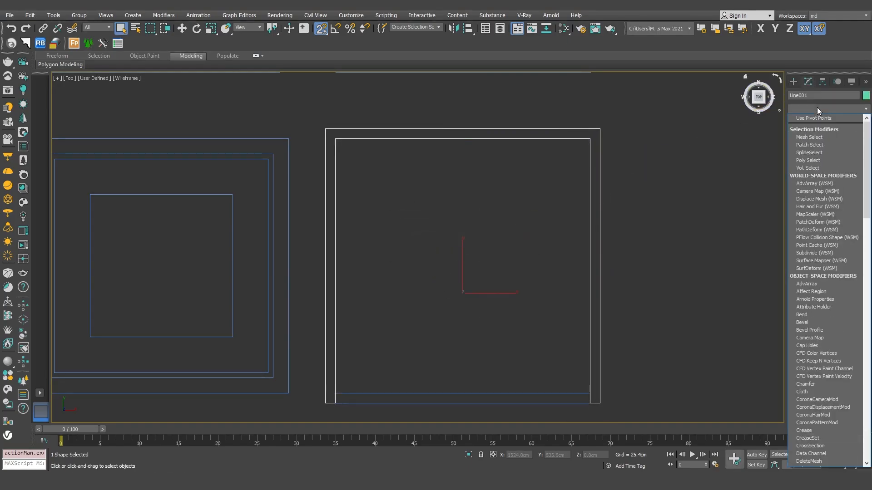
key(e)
key(x)
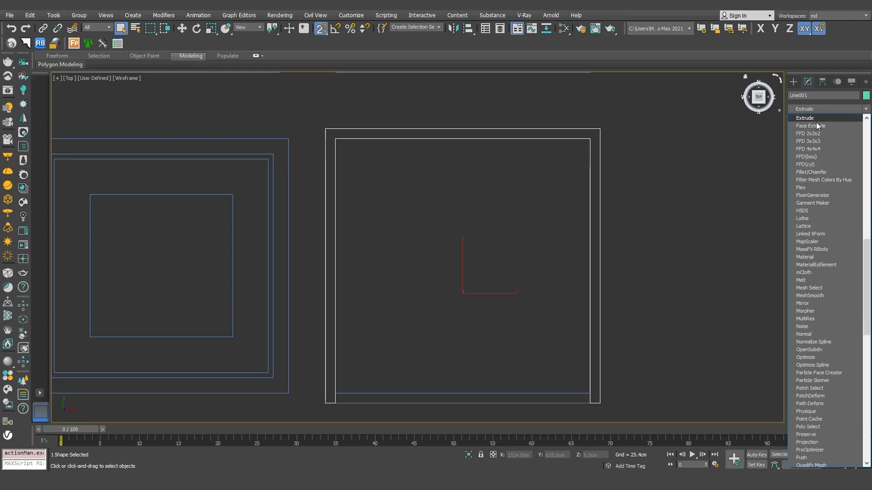
key(Return)
text(300)
key(Return)
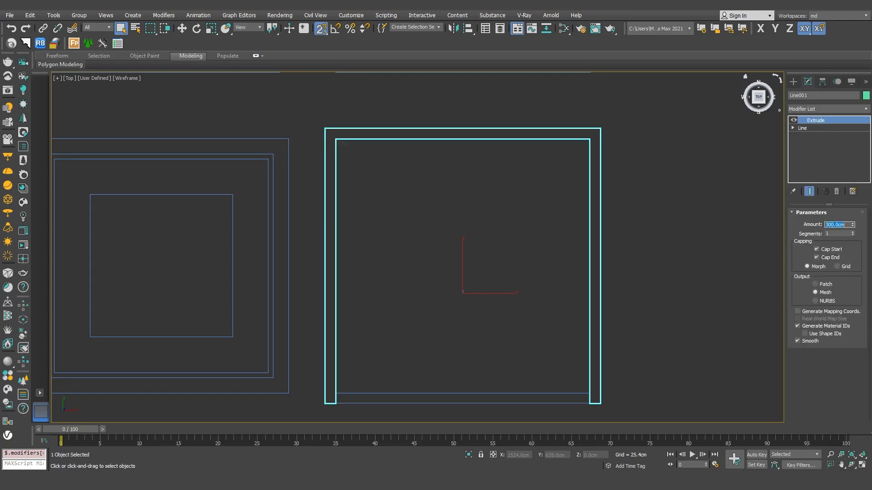
click(676, 189)
key(p)
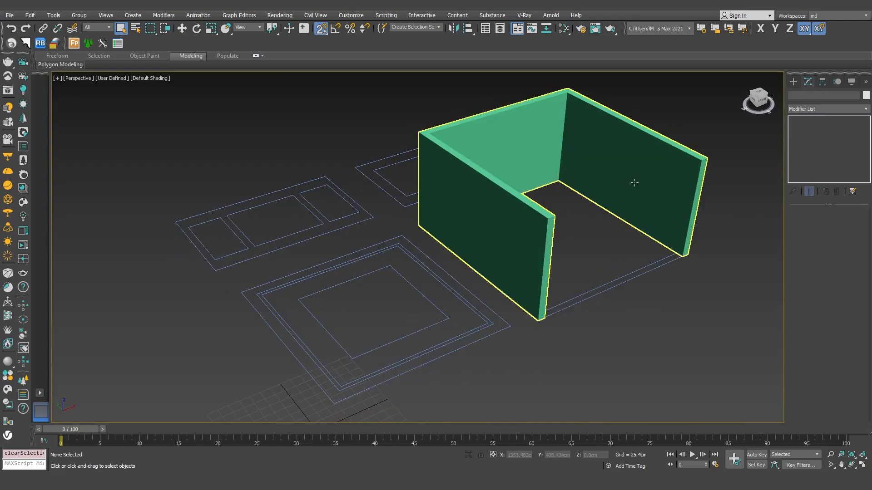
- Change the extruded walls' object color to white
click(633, 183)
click(866, 96)
click(614, 270)
click(731, 298)
click(646, 307)
middle_drag(545, 257, 576, 288)
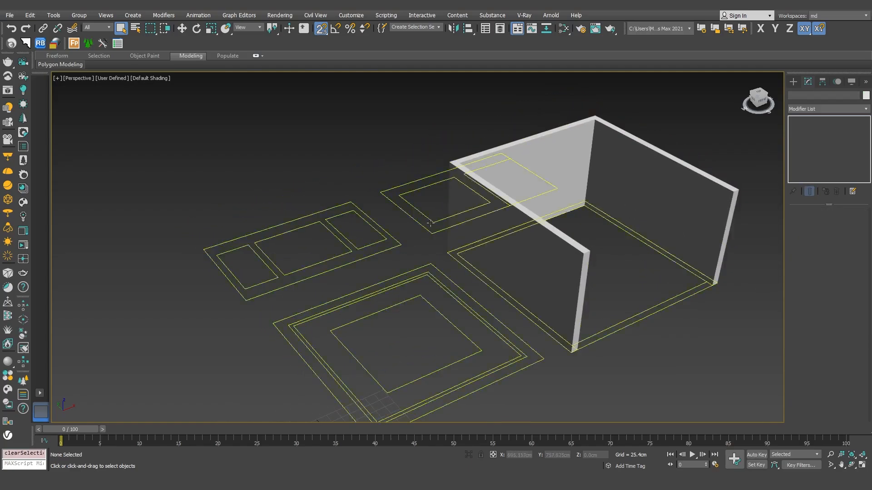
- Detach the splines of the second view, the one nearest the walls, from the imported drawing as a separate shape
alt+middle_drag(431, 222, 494, 273)
click(469, 226)
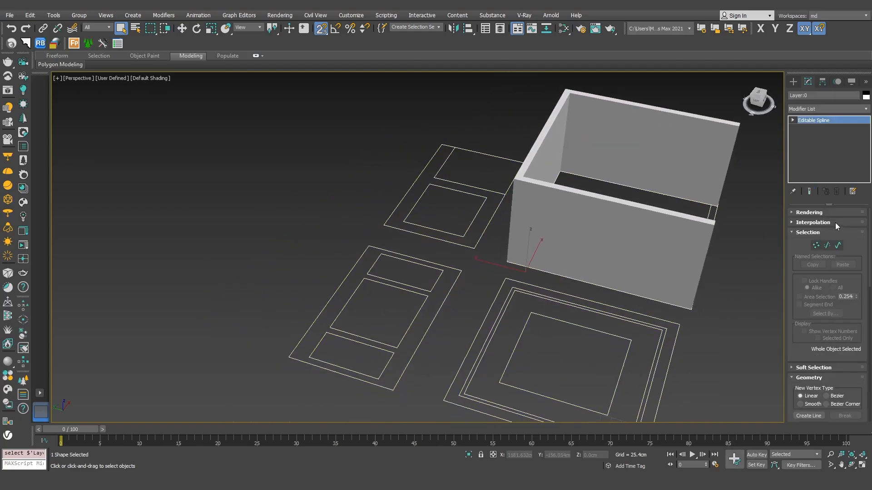
click(839, 245)
drag(870, 243, 868, 381)
drag(415, 192, 415, 191)
click(808, 387)
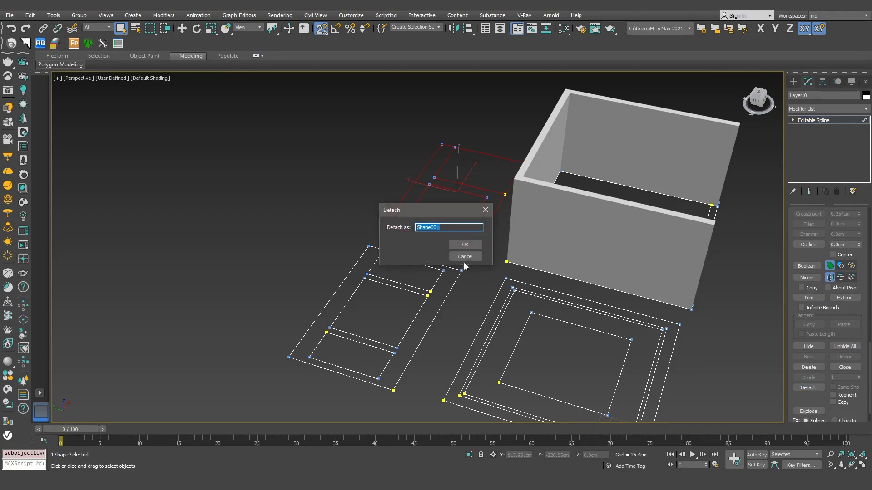
click(465, 245)
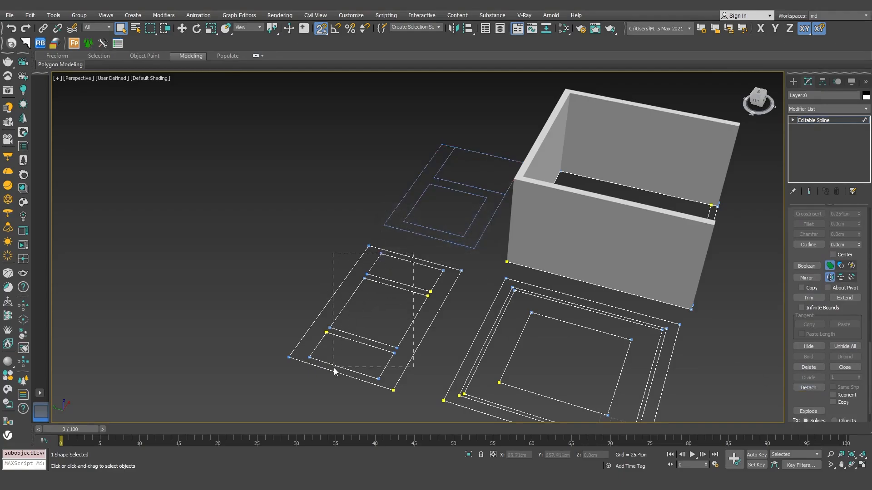
- Detach the splines of the view with three openings as its own shape and leave spline sub-object editing
drag(329, 391, 329, 391)
click(808, 388)
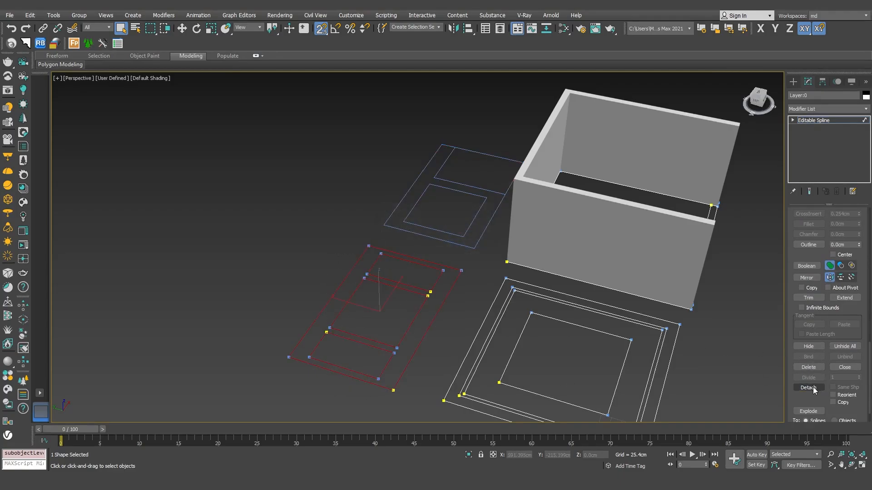
click(465, 244)
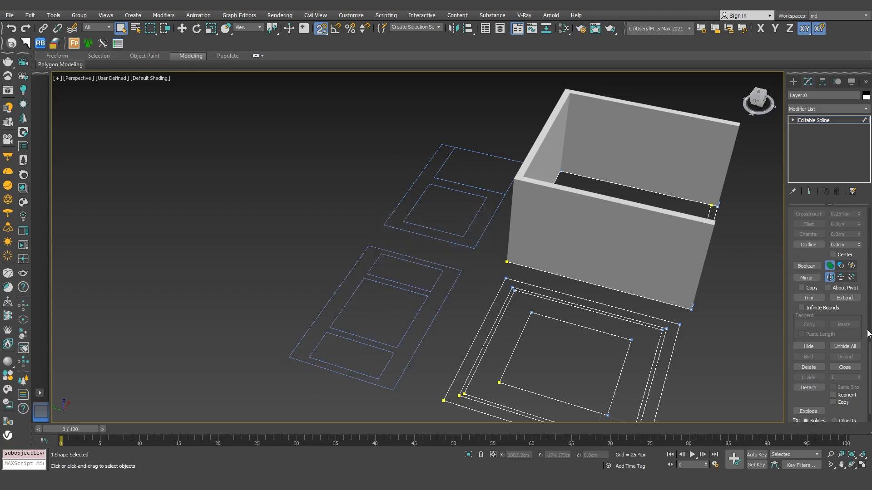
drag(870, 353, 859, 236)
click(838, 315)
- Move only the pivot of the detached second view to the midpoint of its lower long edge in the Top view
click(481, 208)
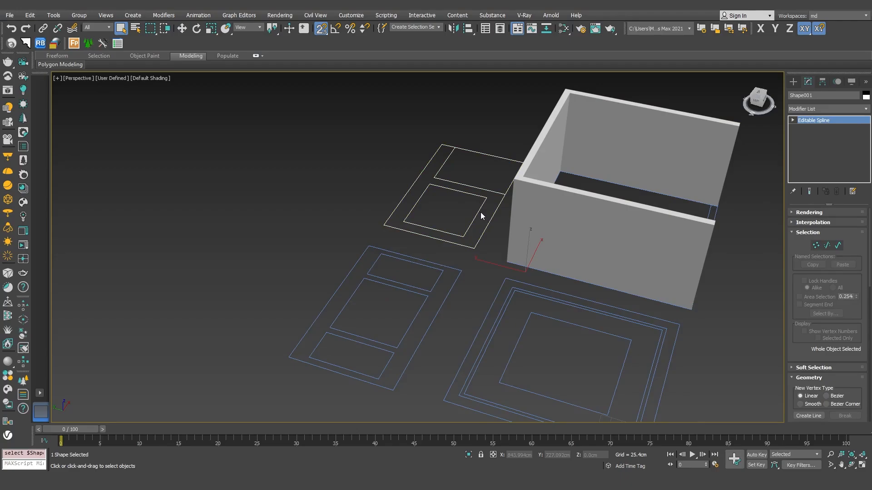
key(w)
alt+middle_drag(569, 193, 589, 194)
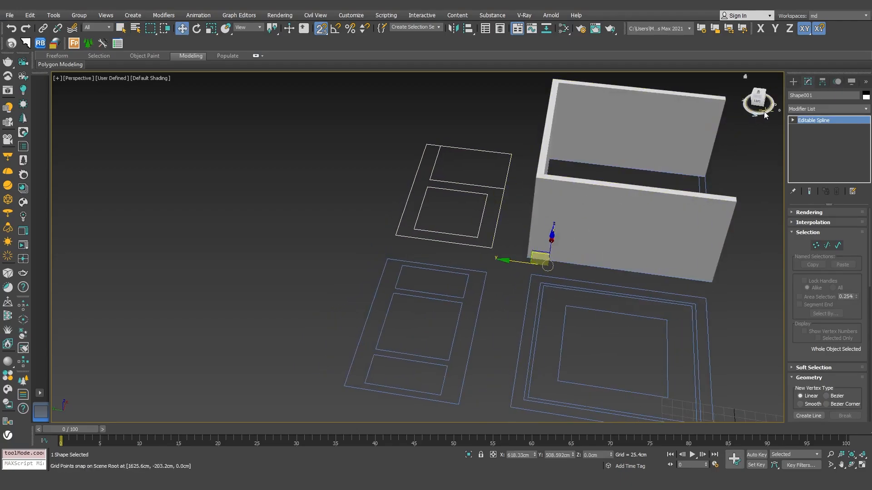
key(t)
middle_drag(384, 162, 416, 262)
middle_drag(462, 214, 448, 270)
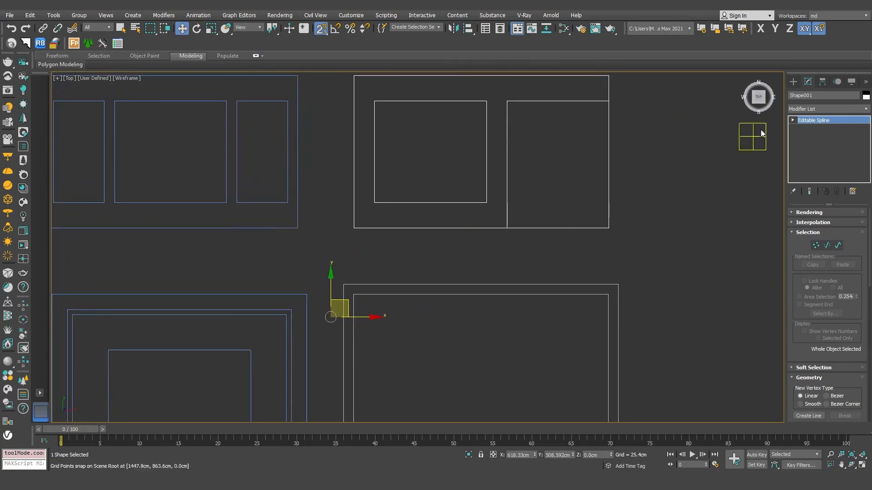
click(823, 82)
click(820, 146)
drag(334, 315, 482, 228)
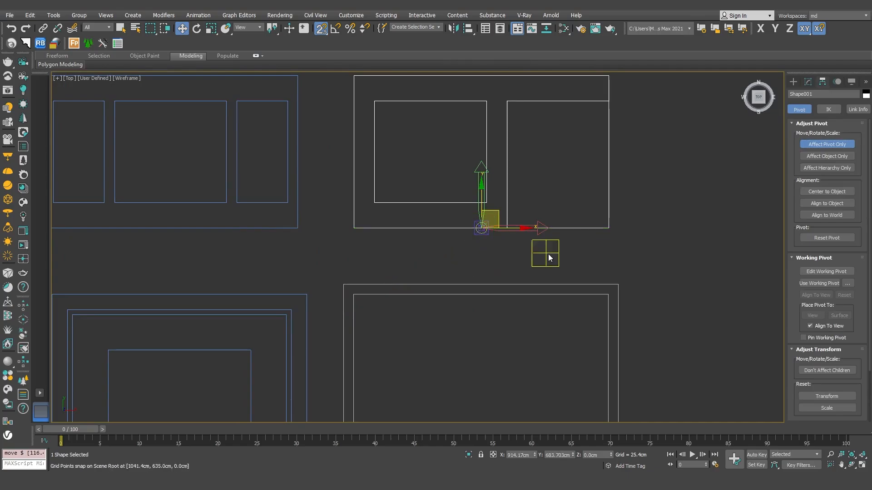
click(807, 144)
key(p)
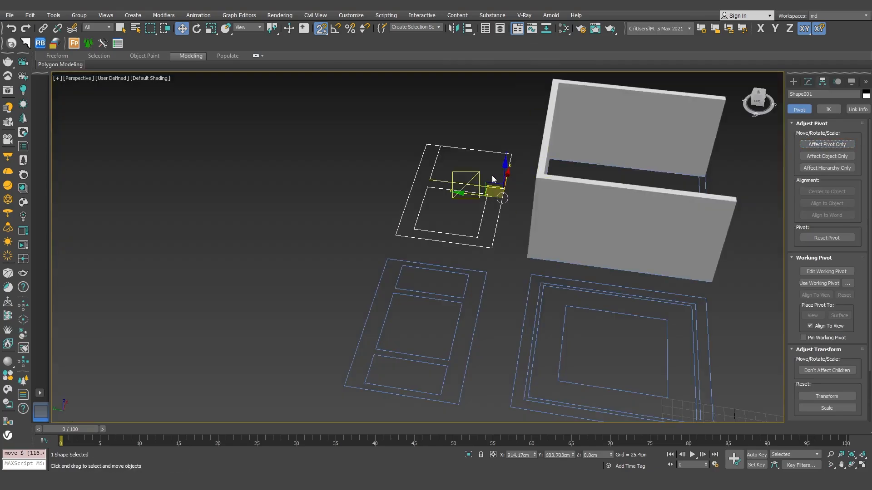
- Rotate the detached second view about its X axis with angle snap so it stands upright
key(e)
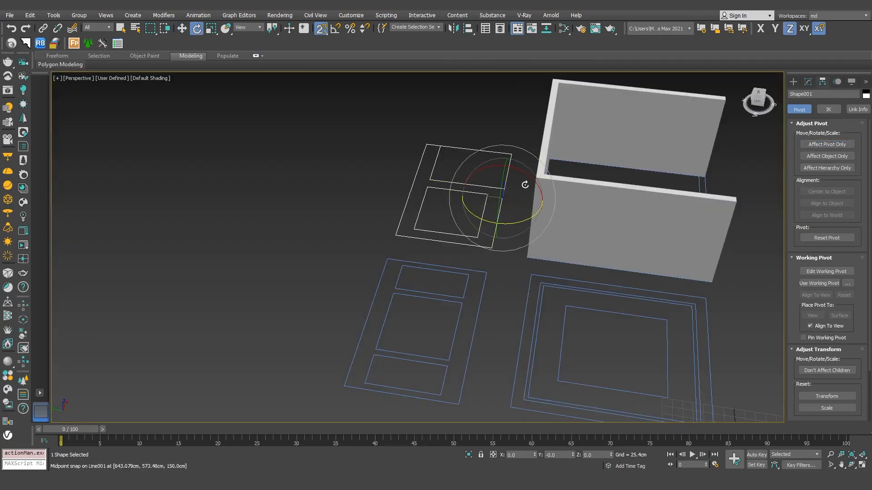
drag(527, 172, 569, 191)
key(ctrl+z)
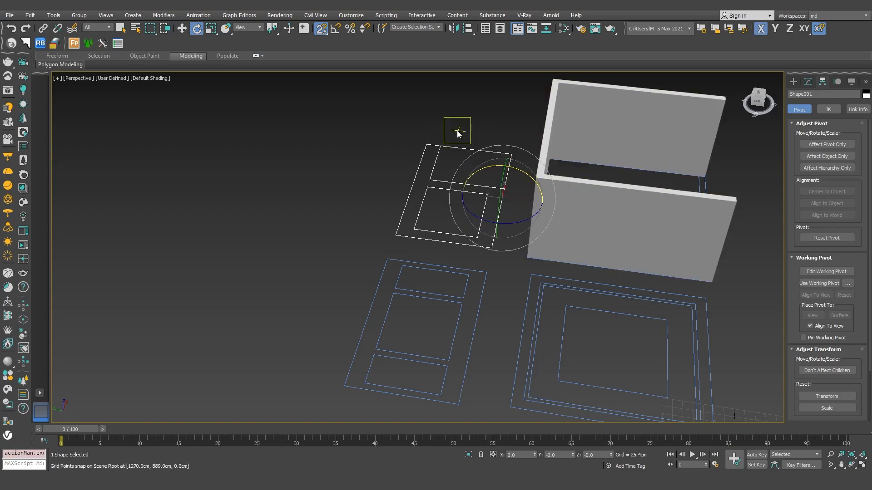
drag(522, 176, 558, 191)
key(w)
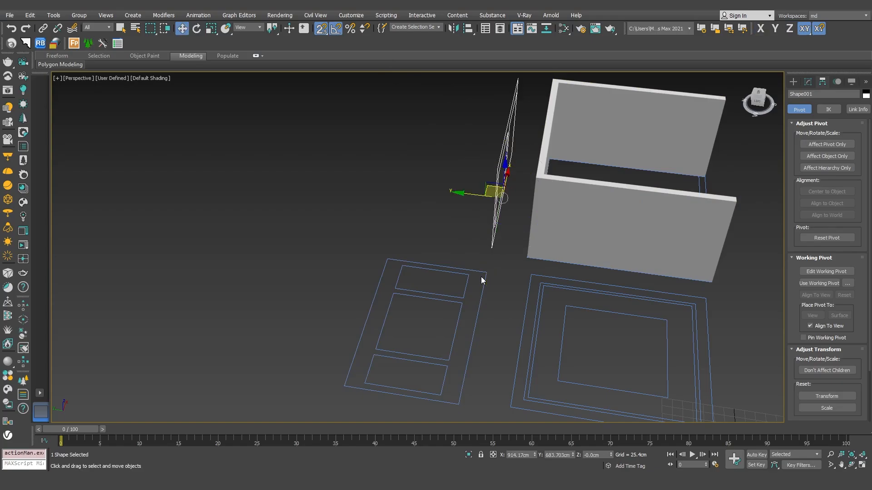
- Move the upright second view along Y in the Top view onto the inner edge of the rear wall
key(t)
middle_drag(493, 233, 482, 173)
drag(483, 173, 479, 246)
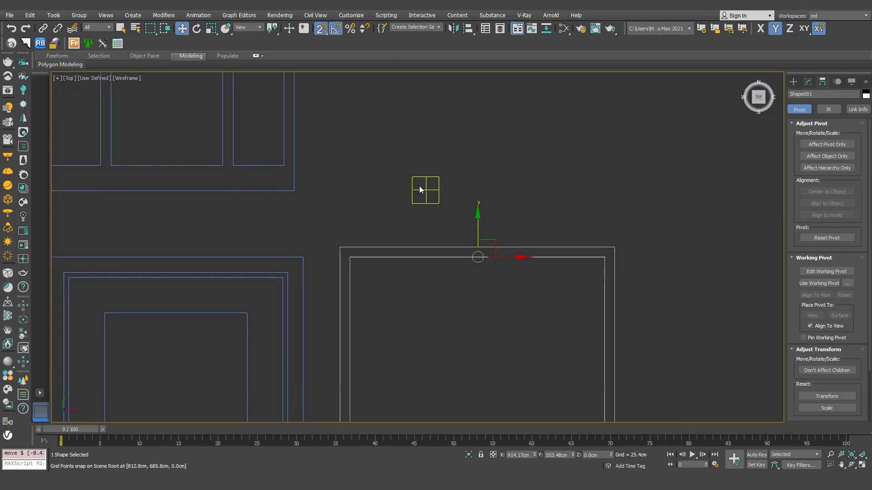
key(p)
alt+middle_drag(490, 290, 455, 279)
- Move only the pivot of the three-opening view to the midpoint of its lower long edge in the Top view
click(454, 279)
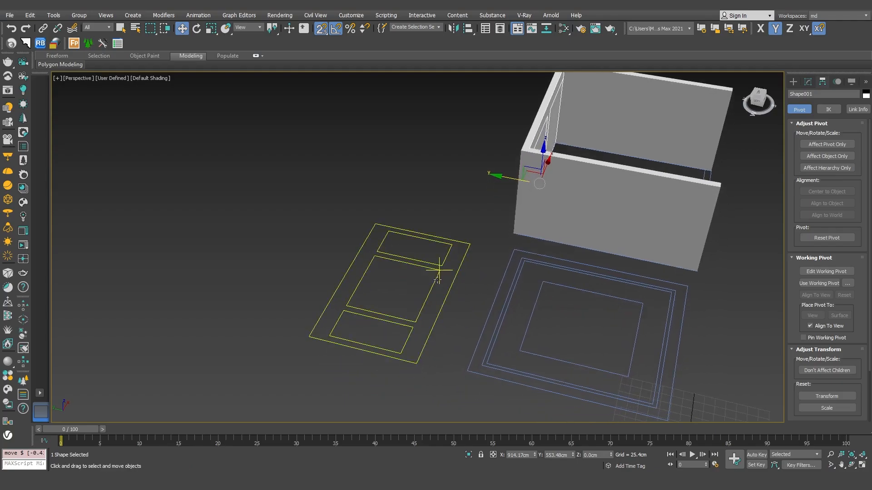
click(827, 144)
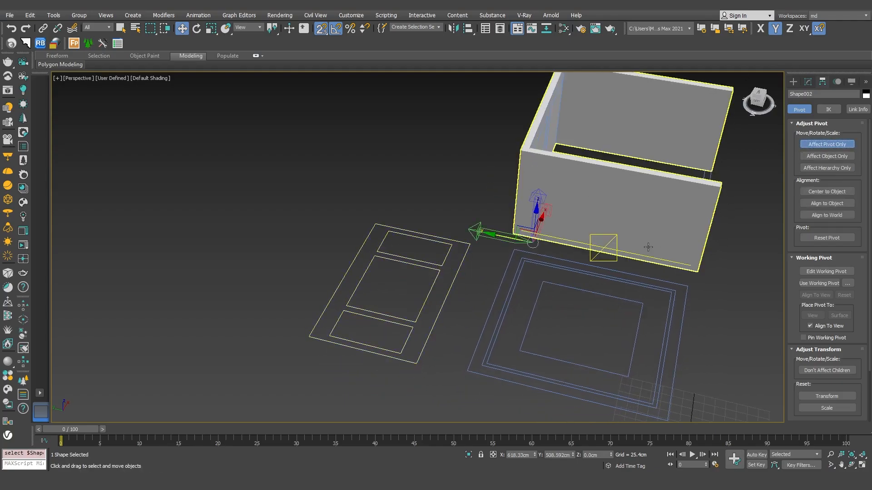
key(t)
drag(345, 273, 230, 213)
scroll(205, 218, down, 2)
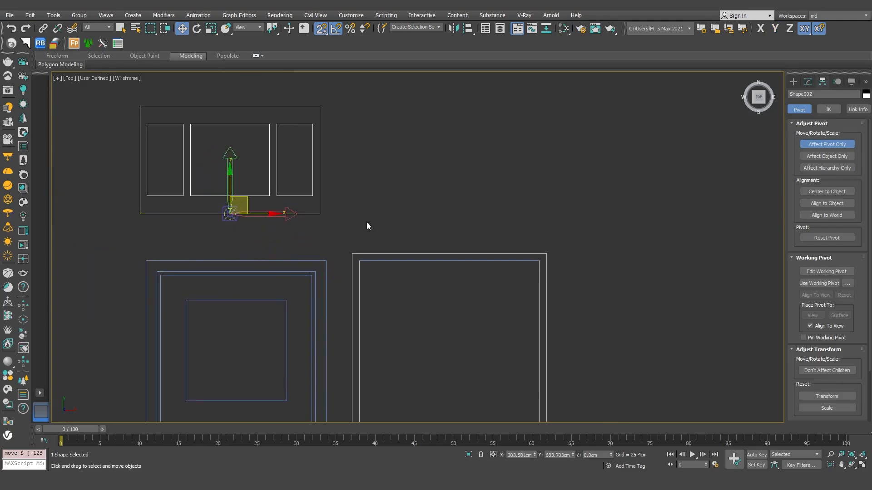
click(827, 144)
- Rotate the three-opening view upright about X, and turn it about Z to run parallel to the side walls
key(e)
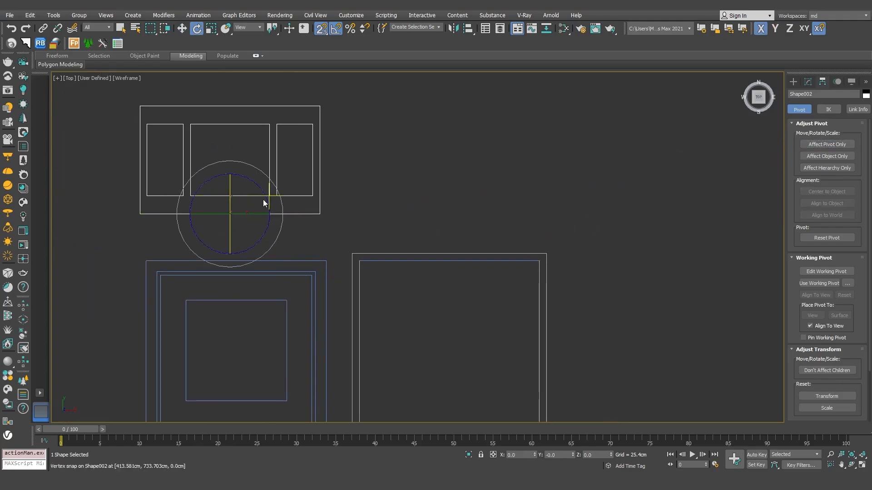
drag(230, 193, 228, 229)
drag(268, 198, 235, 252)
- Move the three-opening view to the midpoint of the inner edge of the wall farthest from the flat ceiling plan
key(w)
mouse_move(226, 213)
mouse_down()
mouse_move(443, 276)
mouse_move(535, 351)
mouse_up()
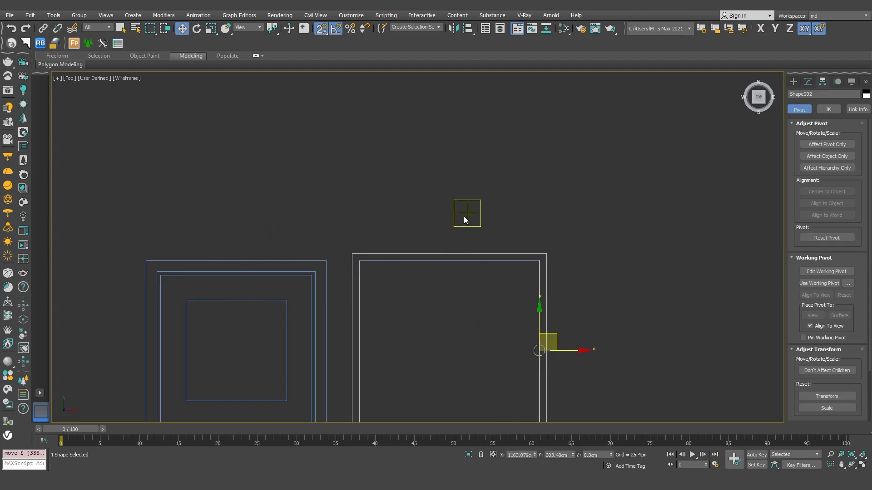
key(p)
alt+middle_drag(544, 208, 523, 236)
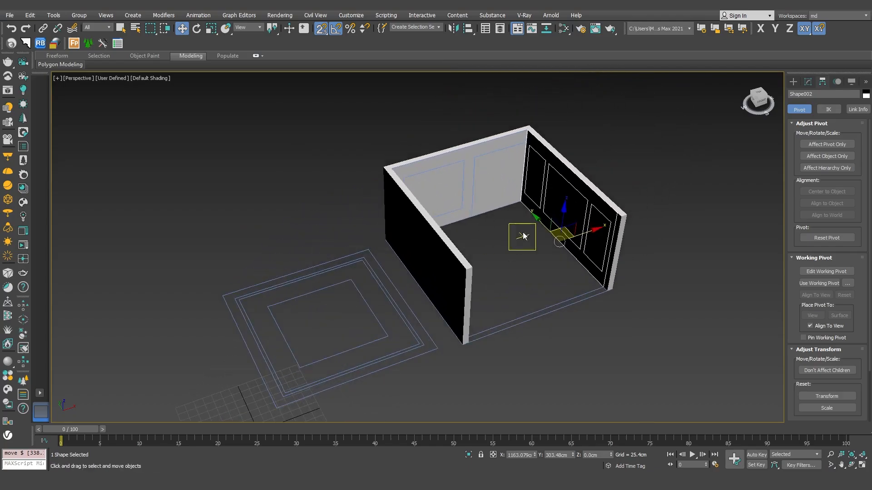
click(494, 154)
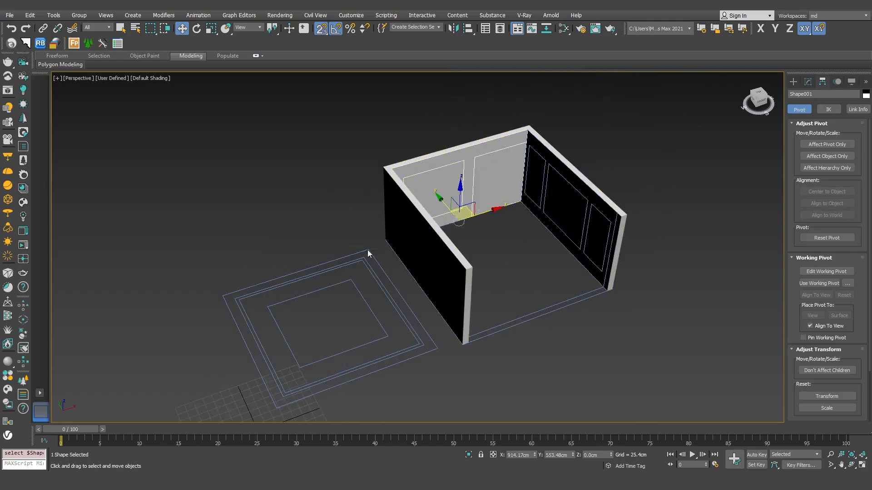
- Trace the outermost square of the remaining plan with a closed Line spline snapped to its corners in the Top view
middle_drag(298, 278, 360, 241)
click(396, 275)
key(t)
middle_drag(370, 282, 479, 173)
scroll(382, 209, up, 2)
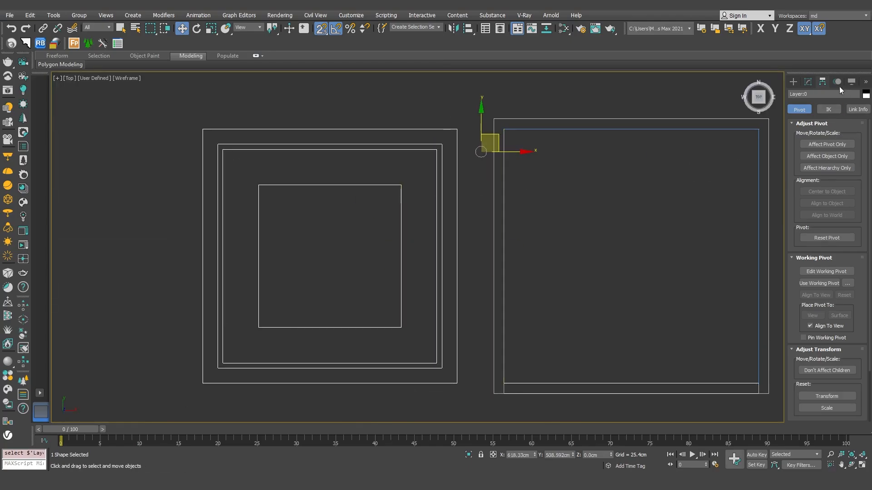
click(794, 82)
click(803, 94)
click(809, 143)
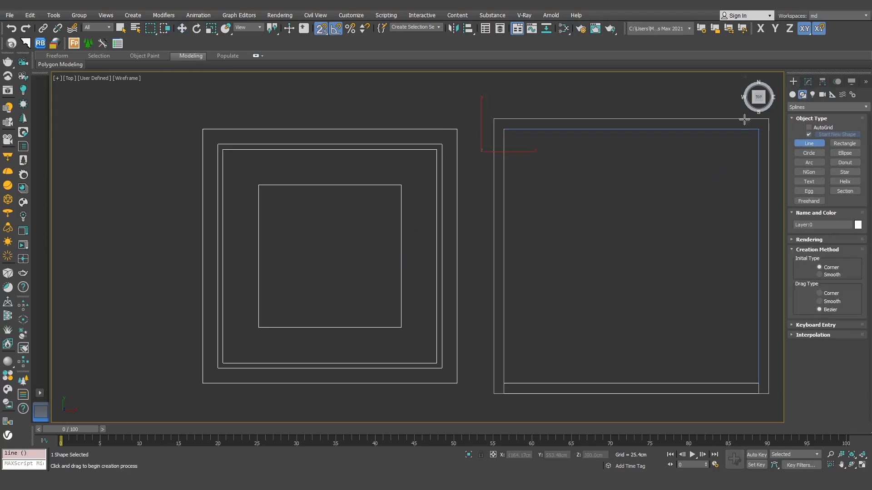
click(456, 129)
click(202, 129)
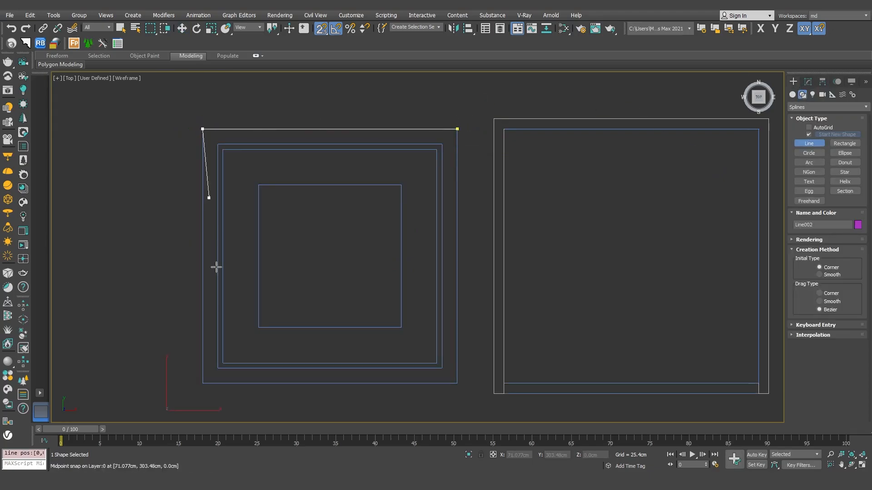
click(203, 384)
click(457, 384)
click(457, 129)
click(423, 248)
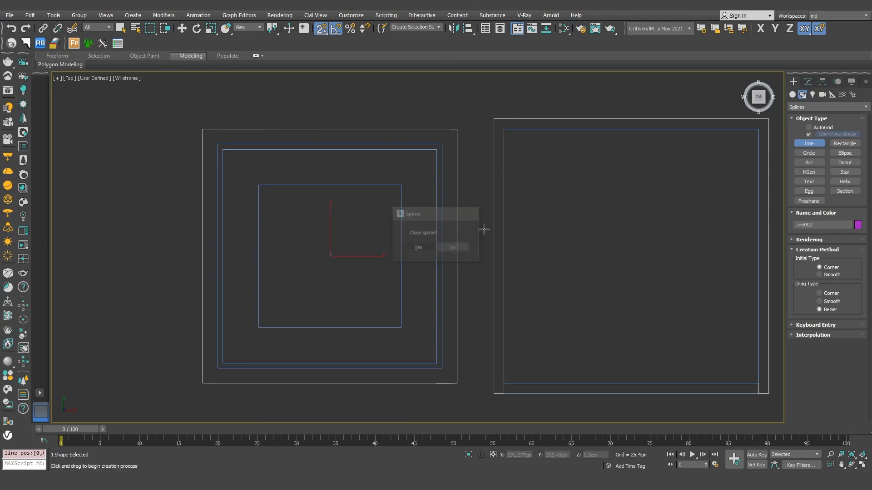
- Outline the traced outer square inward to the next square of the plan at spline level
click(808, 82)
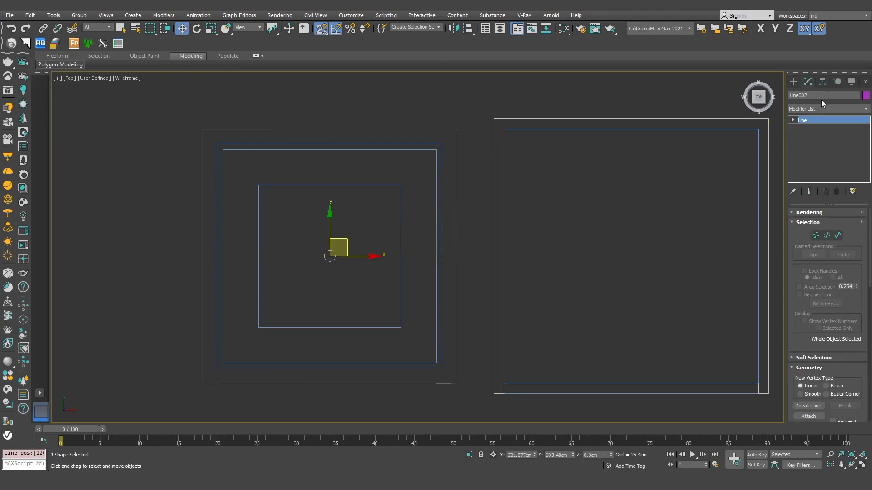
click(838, 237)
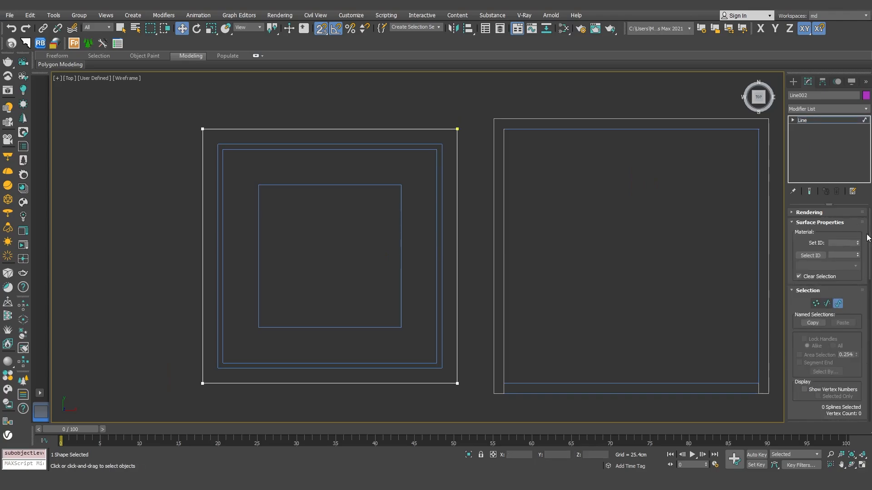
scroll(855, 346, down, 10)
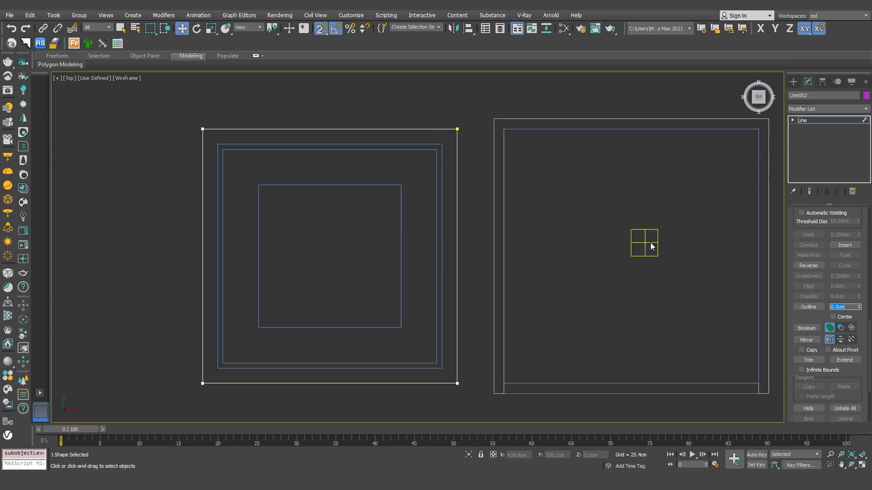
key(Return)
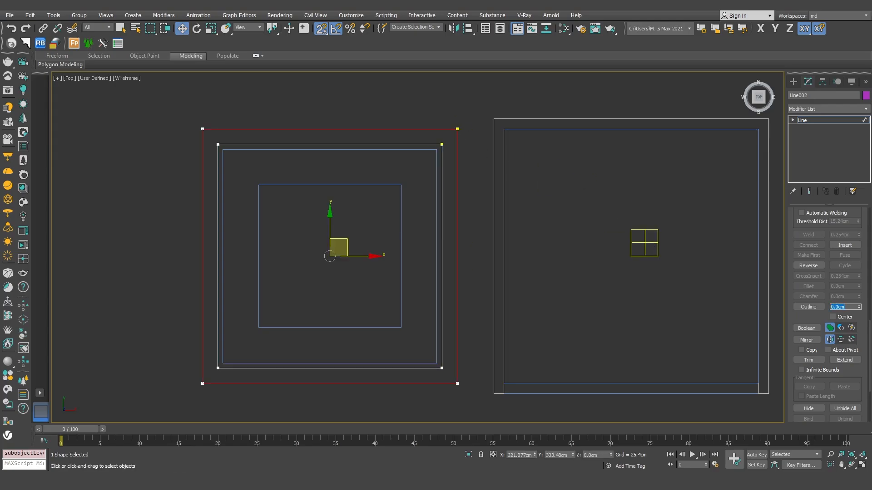
right_click(480, 166)
key(Escape)
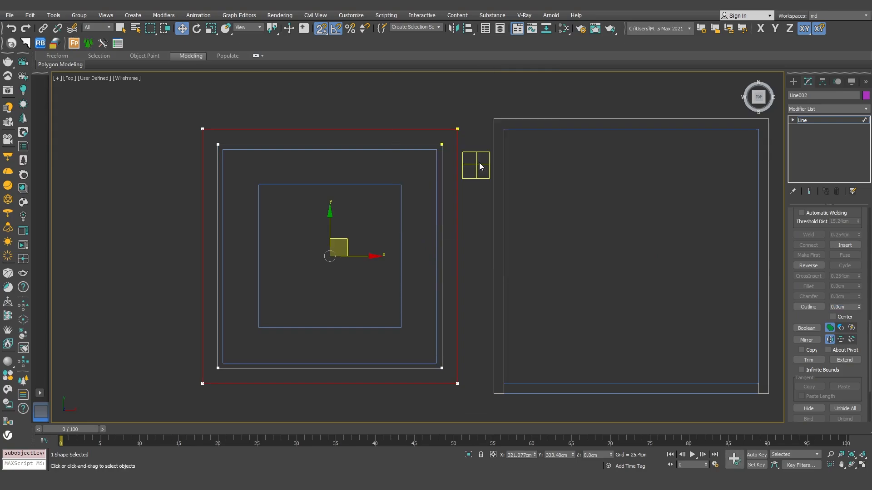
click(480, 166)
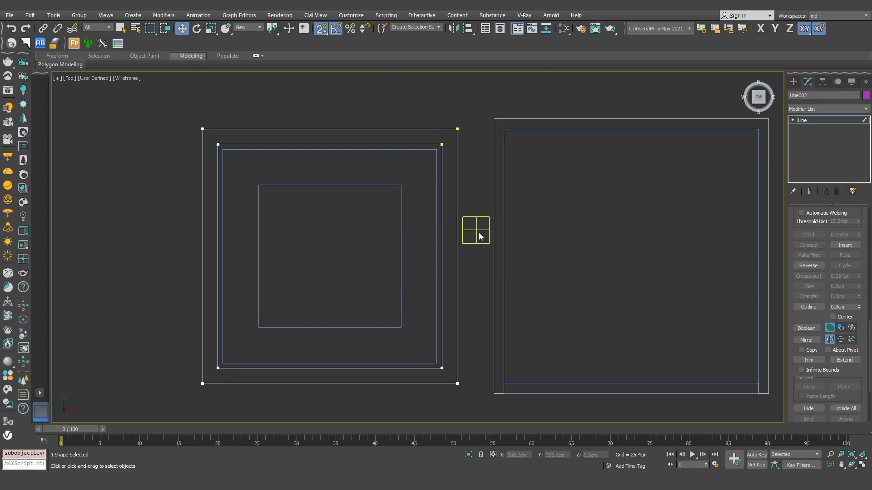
- Trace the third square of the plan, just inside the outer frame, with a closed snapped Line spline
click(793, 81)
click(809, 127)
click(436, 150)
click(223, 150)
click(223, 363)
click(436, 363)
click(436, 150)
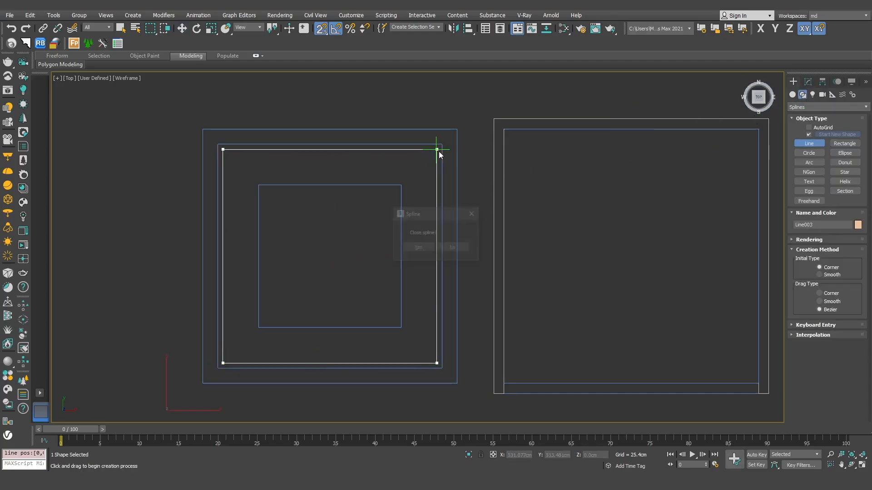
click(421, 246)
- Outline the third square's spline inward to the innermost square and leave spline sub-object editing
click(823, 82)
drag(869, 335, 869, 210)
click(839, 237)
scroll(846, 236, down, 10)
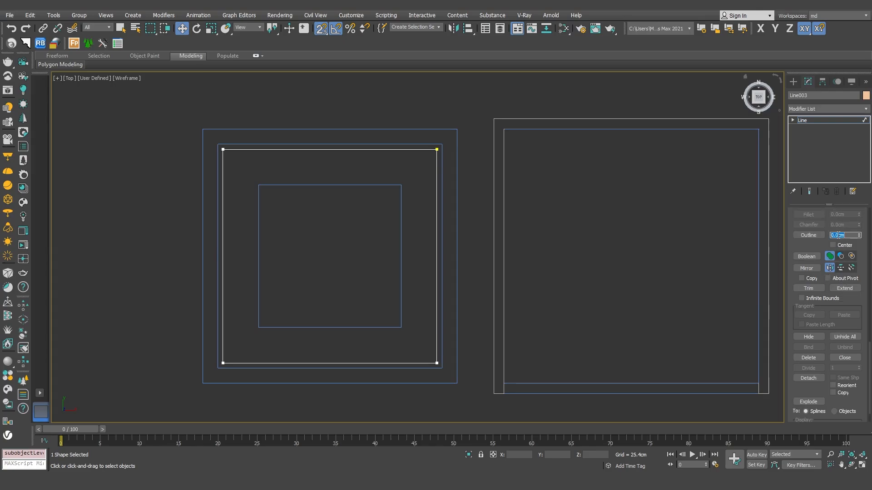
key(Return)
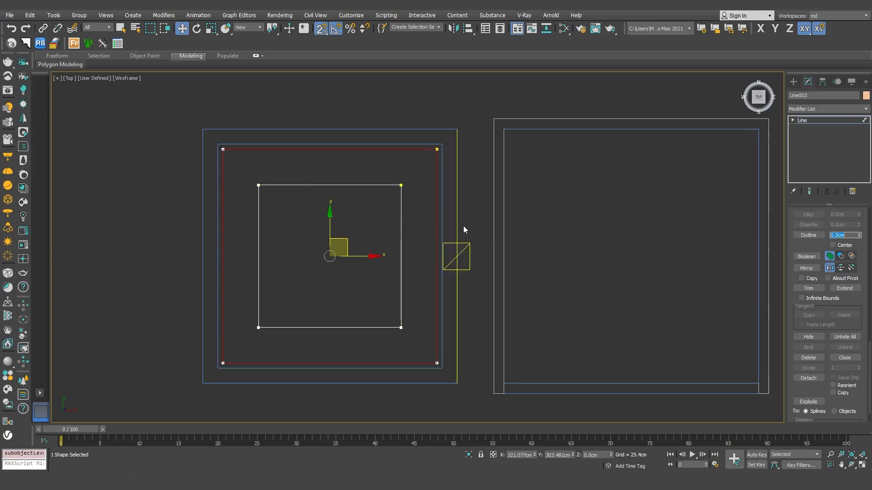
click(477, 207)
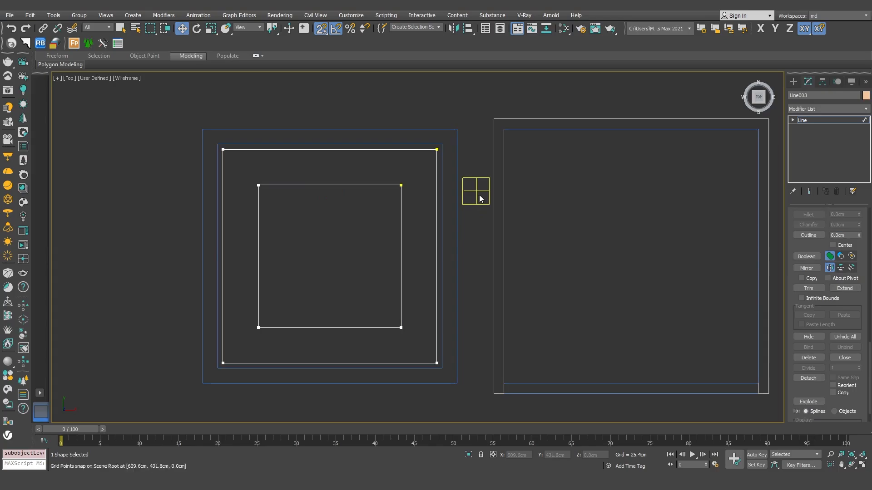
key(3)
click(473, 169)
- Extrude the outer square frame by 15 cm
key(p)
alt+middle_drag(443, 259, 411, 263)
scroll(460, 265, up, 3)
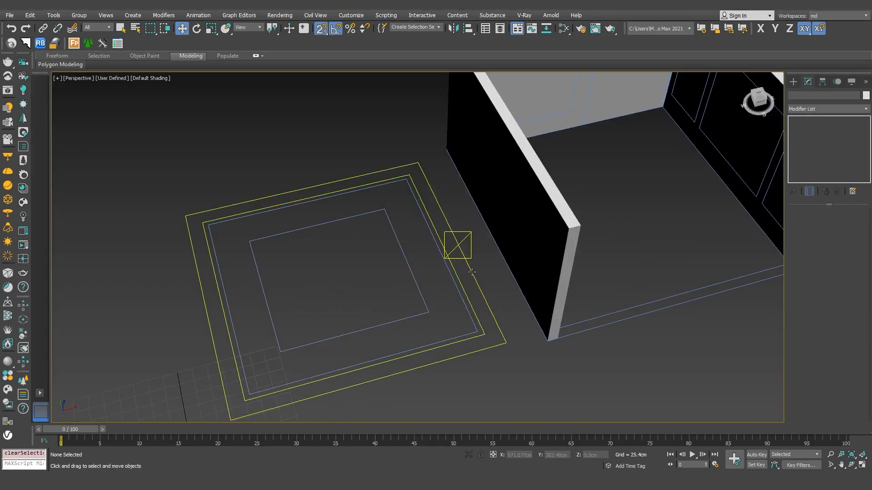
click(472, 272)
click(802, 110)
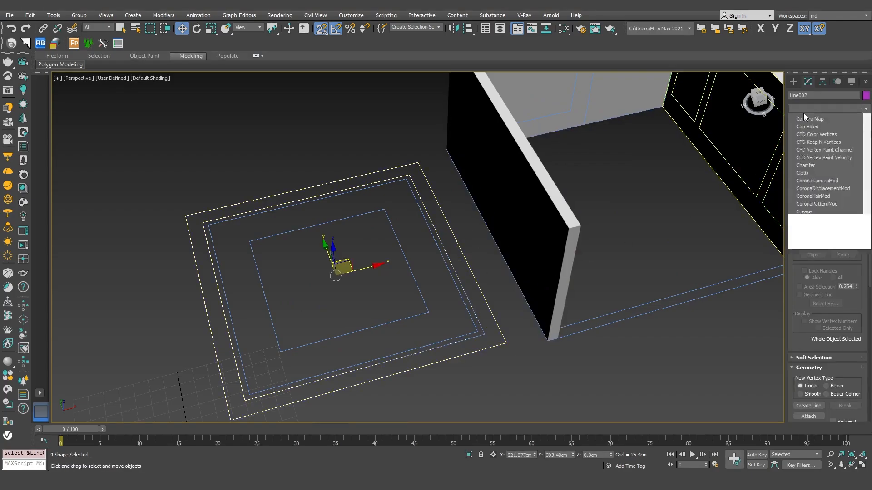
text(ex)
click(804, 118)
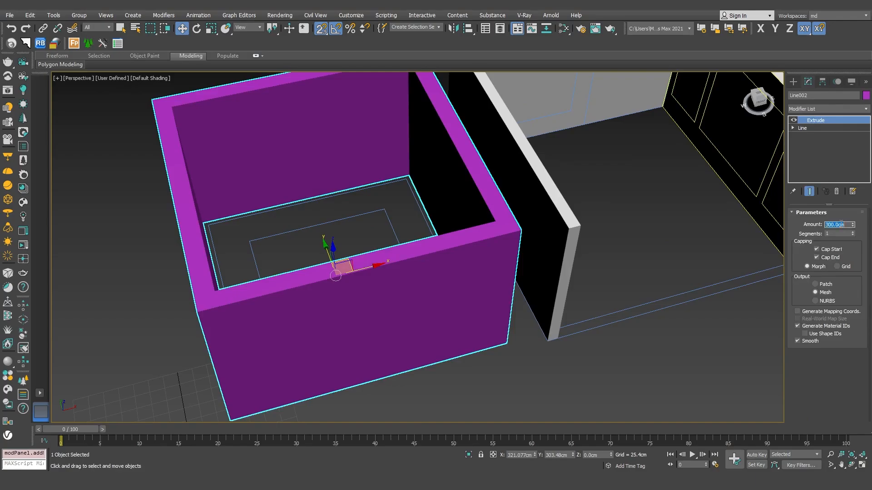
text(15)
key(Return)
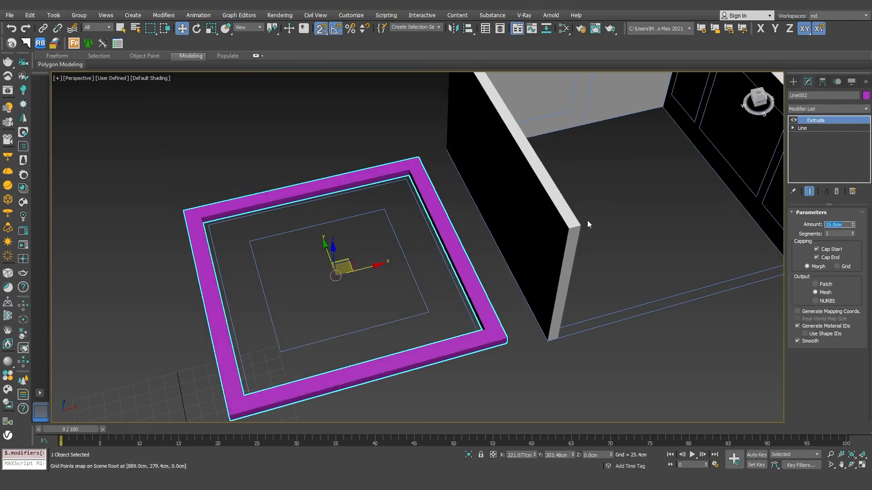
- Extrude the inner square frame by 15 cm and clear the selection
click(422, 286)
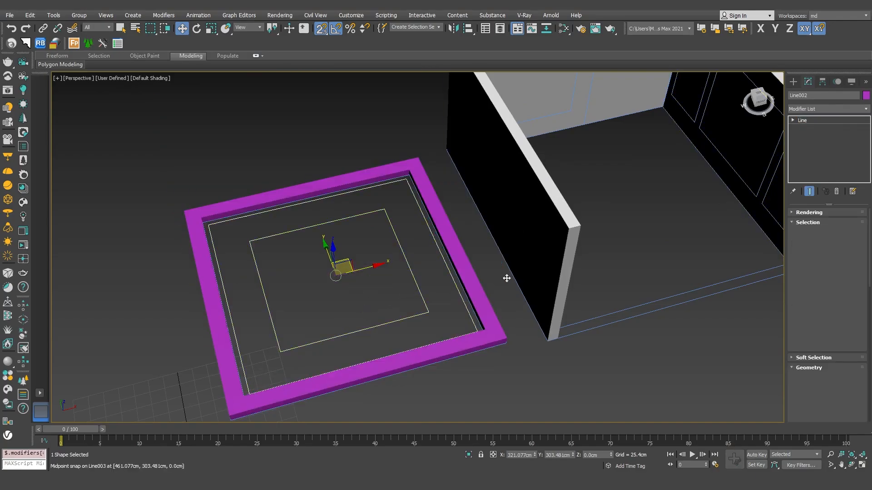
click(818, 106)
text(ex)
key(Return)
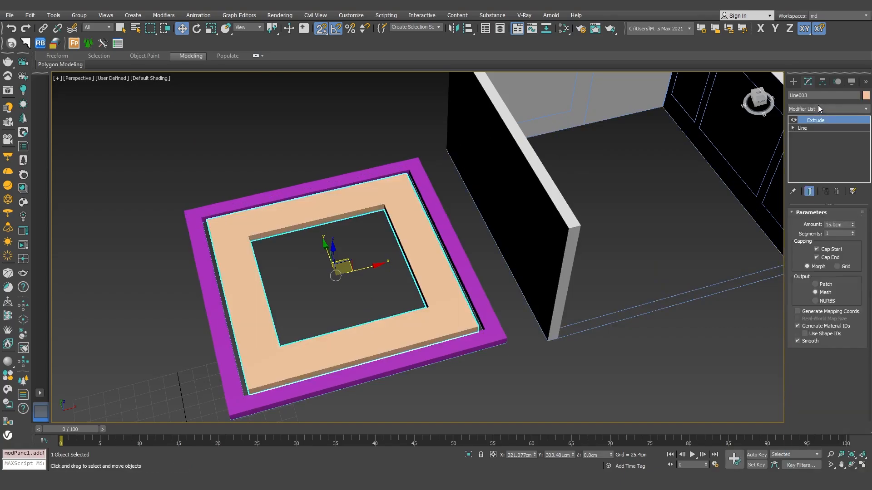
click(725, 308)
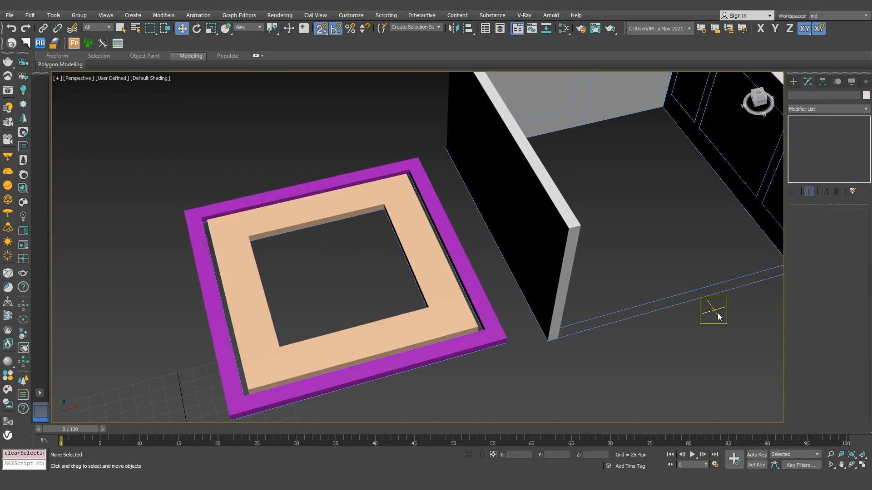
- Assign white as the object color of both extruded frames and deselect them
click(419, 249)
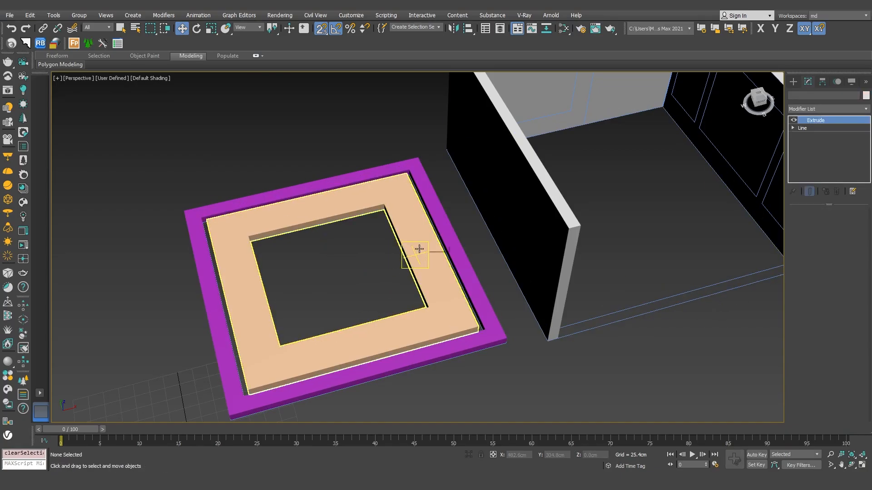
ctrl+click(453, 261)
click(864, 95)
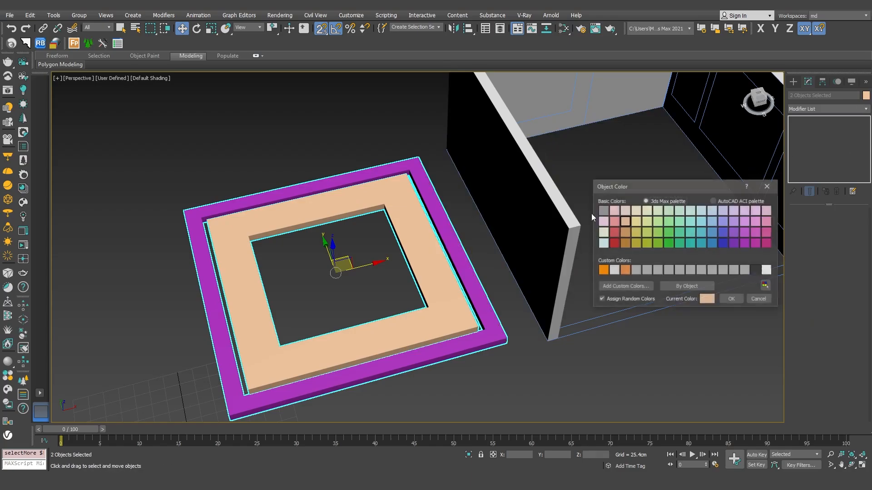
click(732, 299)
click(591, 381)
middle_drag(489, 299, 479, 312)
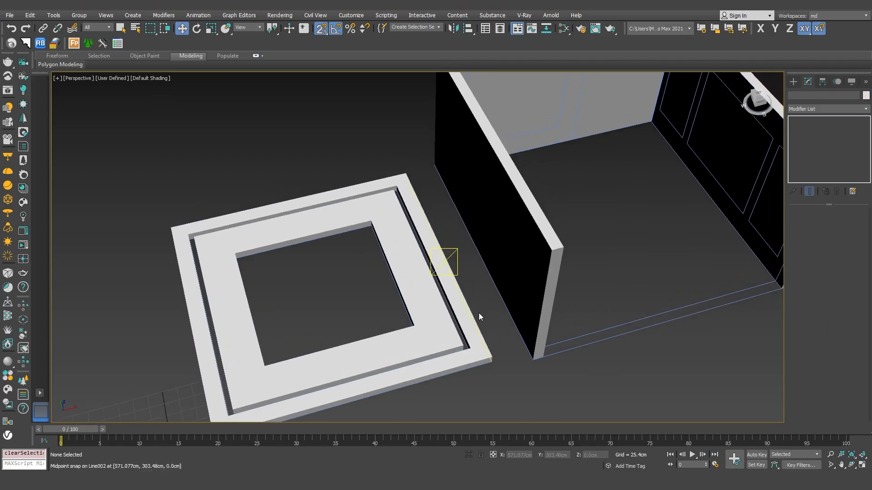
scroll(479, 313, down, 3)
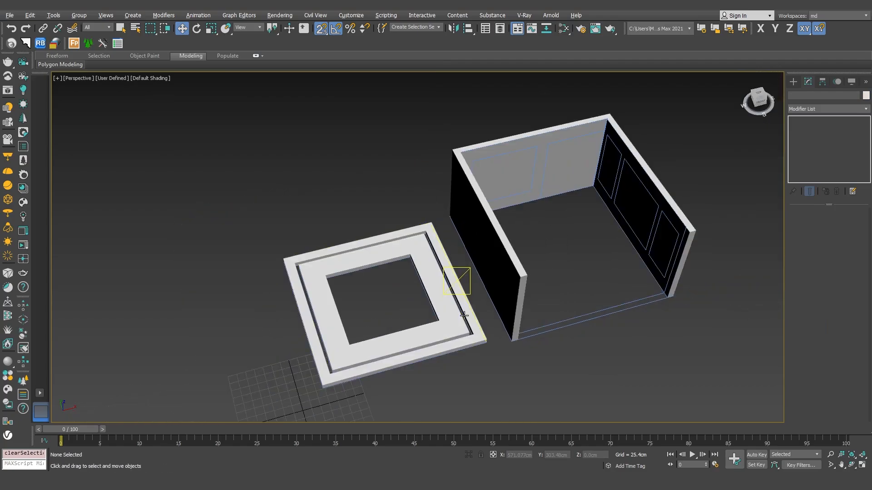
scroll(389, 330, up, 3)
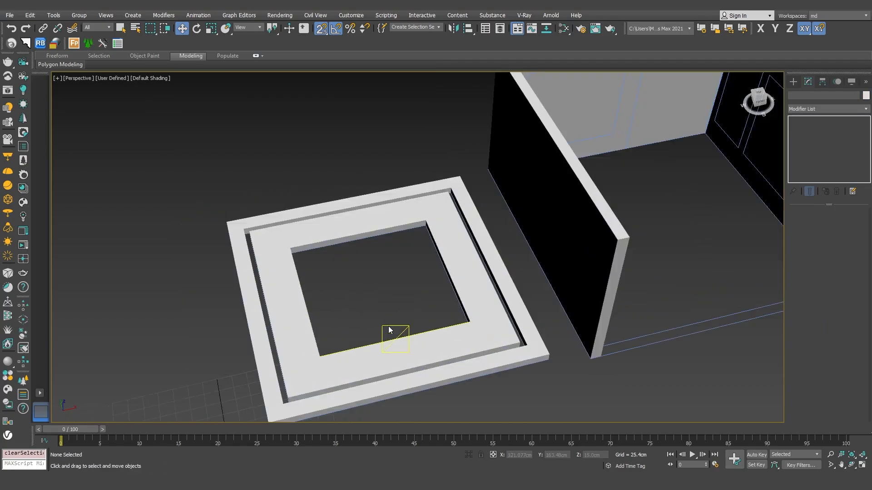
middle_drag(669, 309, 545, 312)
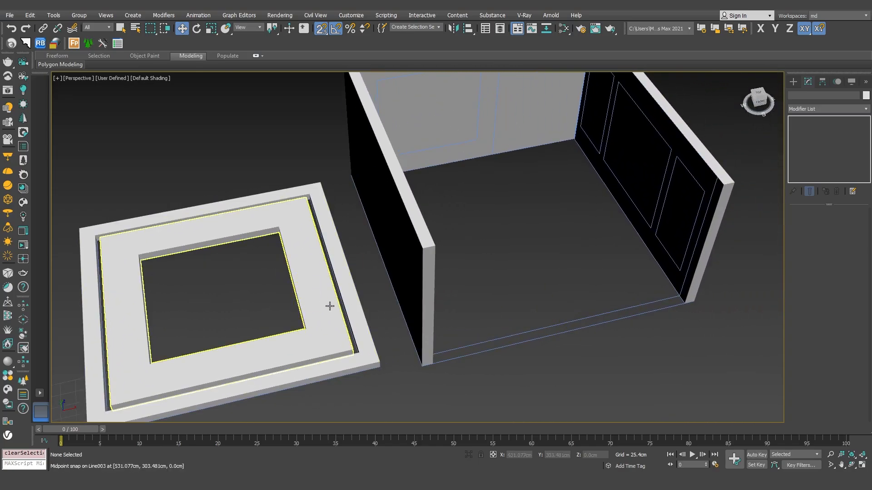
- Create a plane about 280 x 280 cm filling the square opening of the inner ceiling frame, snapped to its corners in the top view
middle_drag(351, 324, 425, 253)
click(399, 247)
key(t)
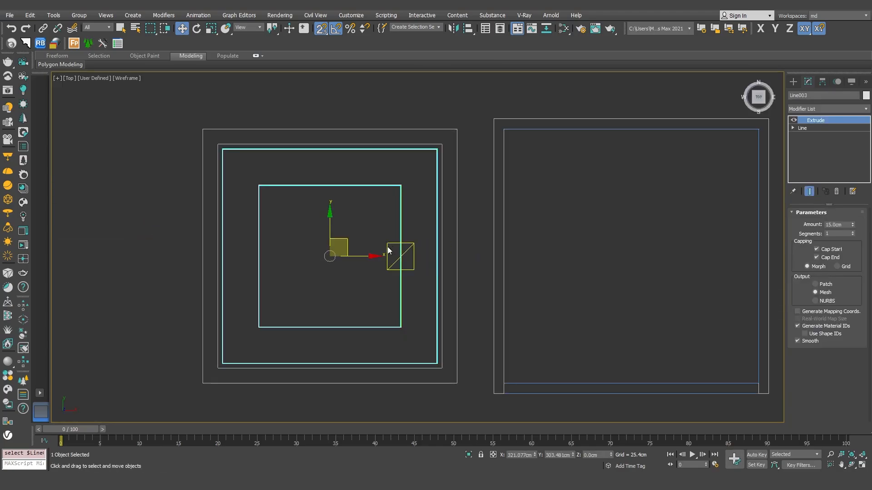
click(794, 81)
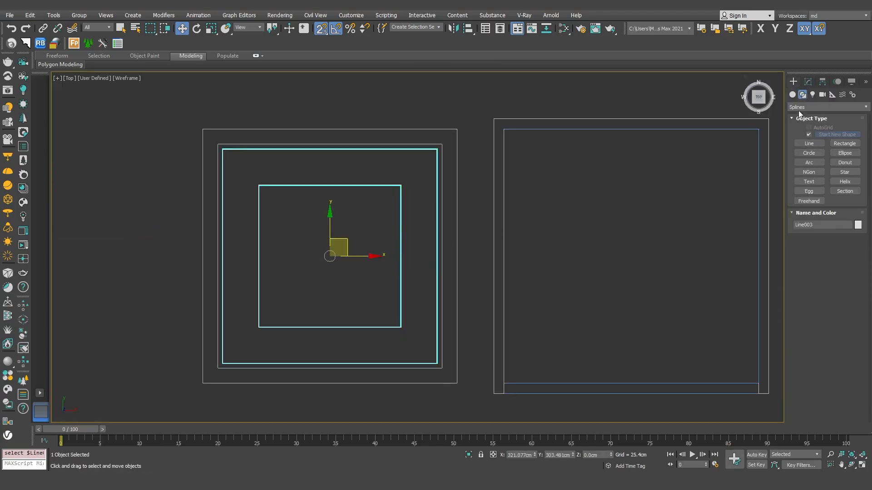
click(793, 94)
click(844, 175)
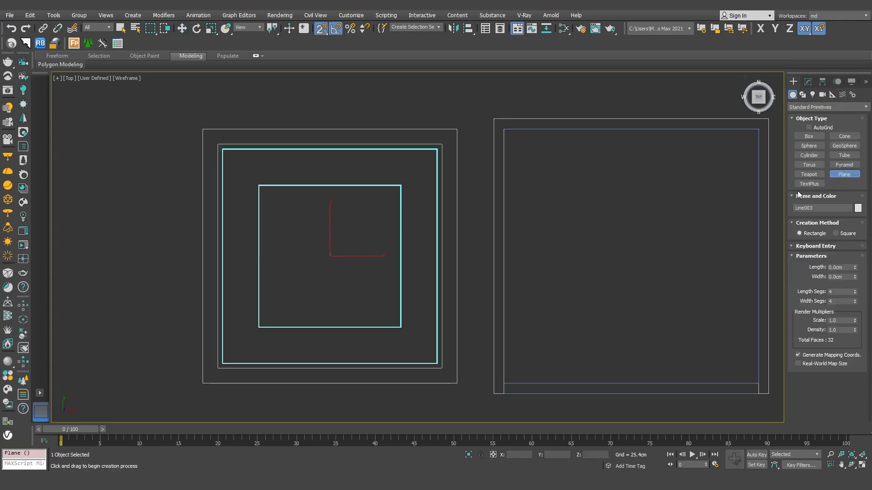
drag(402, 185, 259, 327)
- Reduce the ceiling plane to one length segment and one width segment
click(857, 294)
click(855, 295)
click(855, 304)
click(856, 303)
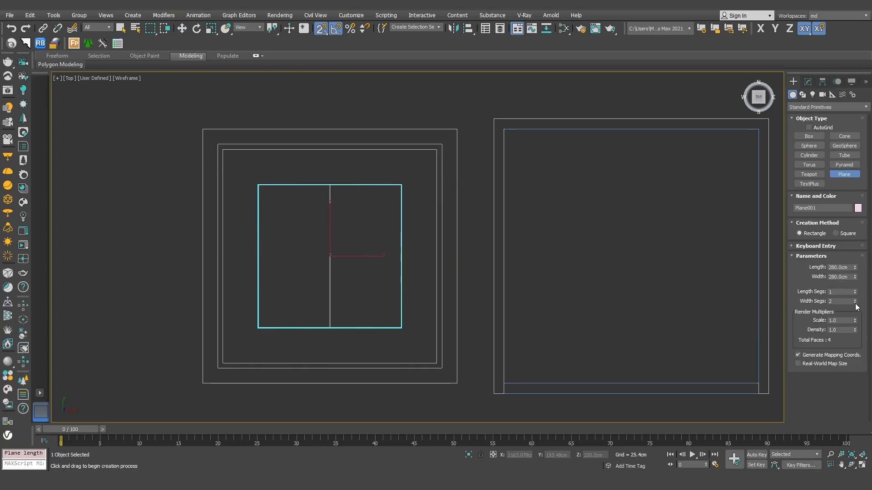
key(p)
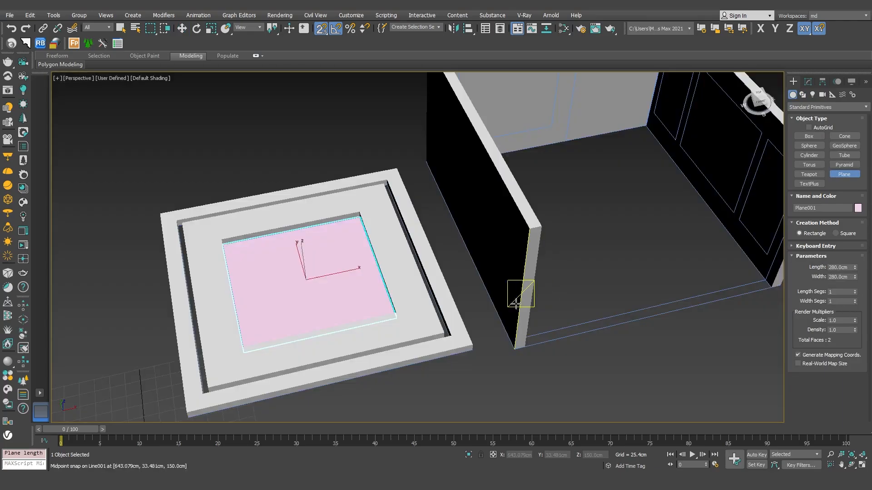
middle_drag(433, 305, 450, 308)
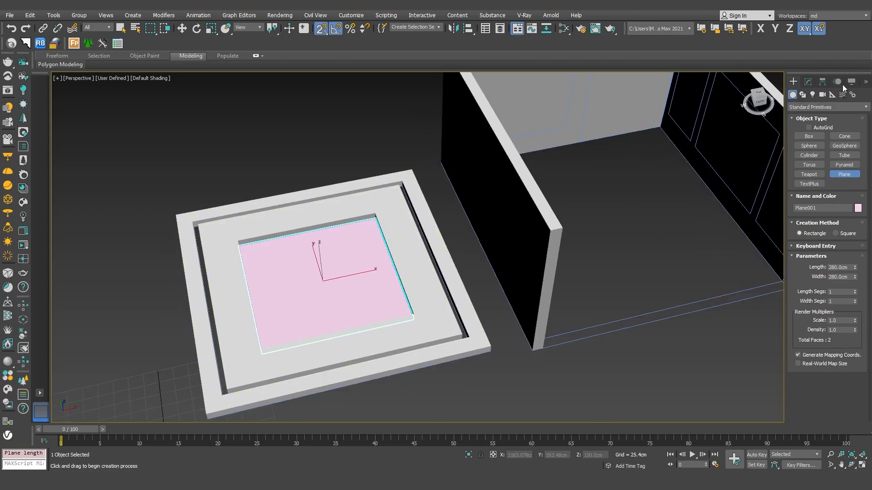
alt+middle_drag(738, 123, 728, 128)
- Add a FloorGenerator modifier to the ceiling plane
key(w)
click(808, 83)
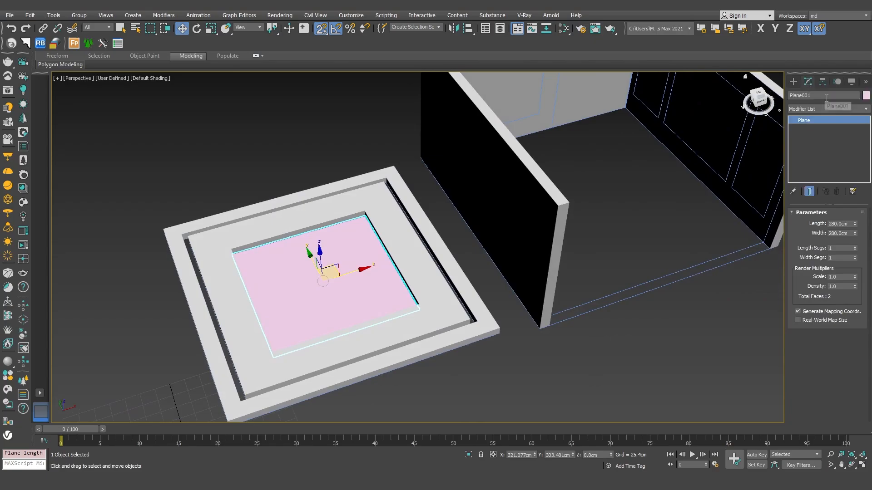
click(822, 108)
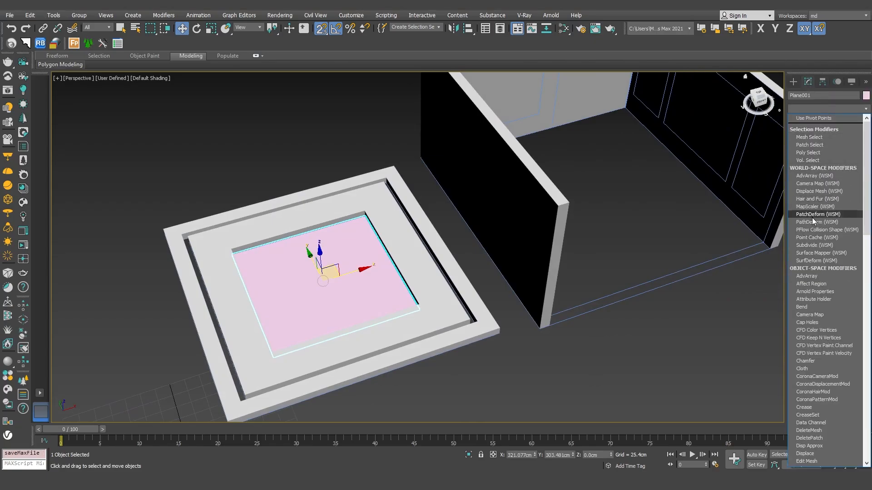
scroll(813, 222, down, 1)
text(flo)
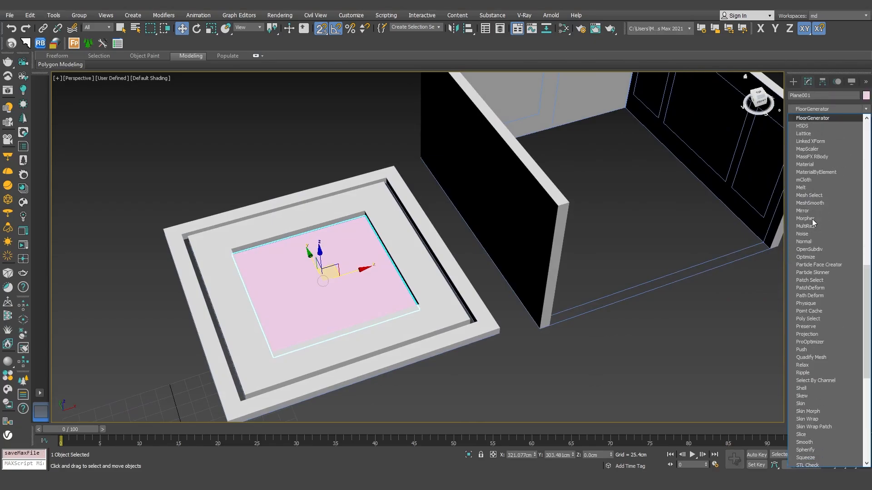
key(Return)
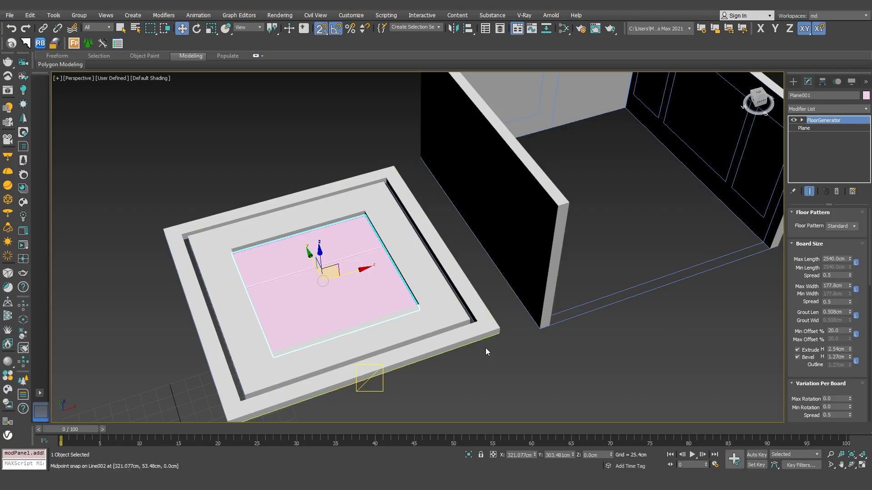
- Show edged faces and set the ceiling plane's floor pattern to Hexagon with a 36 cm radius
key(F3)
key(F3)
key(F4)
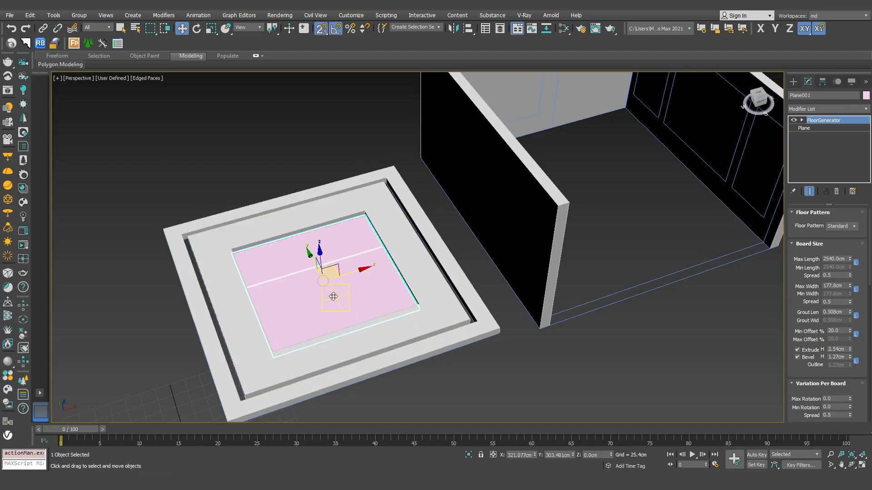
scroll(331, 293, up, 3)
middle_drag(331, 293, 368, 295)
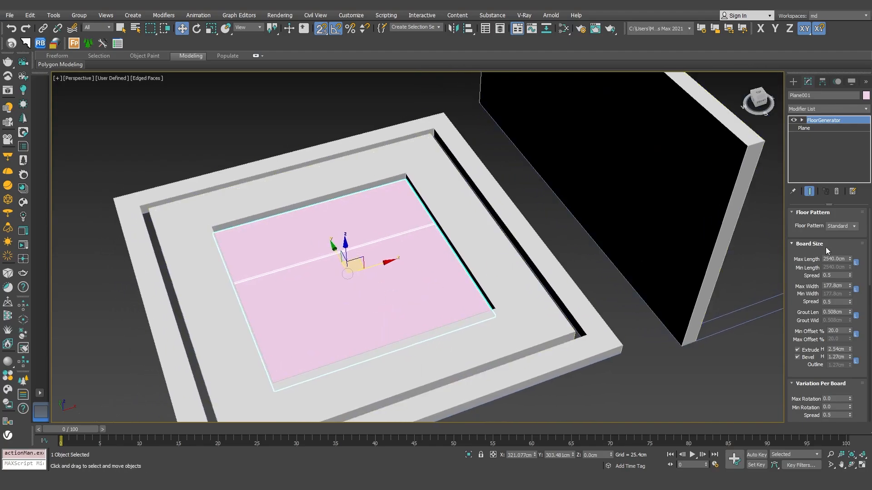
click(843, 225)
click(855, 228)
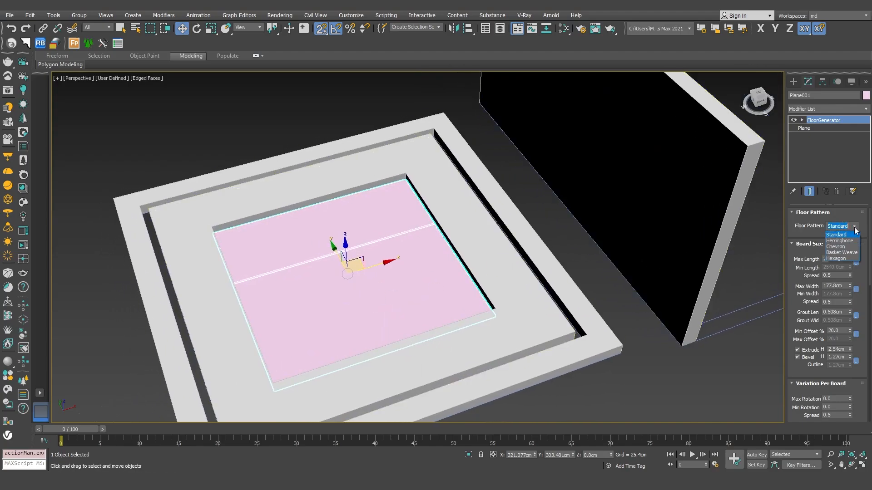
click(841, 259)
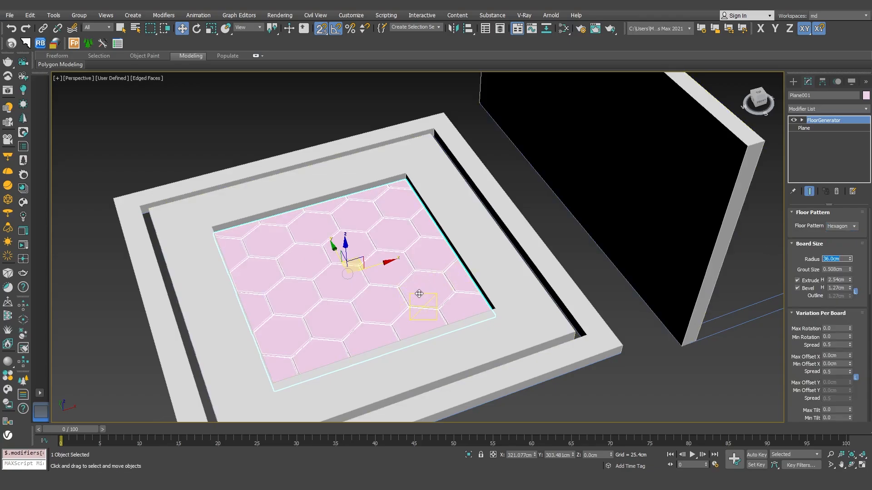
text(1)
- Set the hexagon boards' grout size to 0, extrude height to about 1.448 cm and bevel height to about 0.787 cm
scroll(391, 315, up, 10)
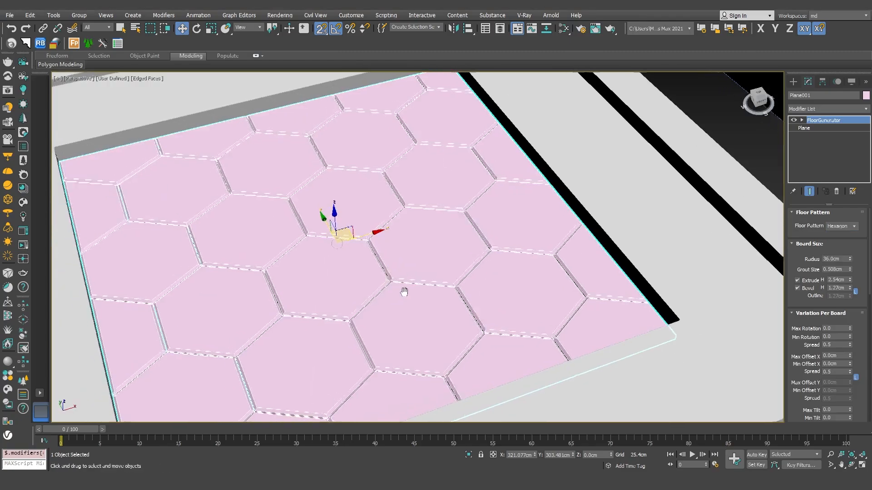
scroll(391, 314, up, 5)
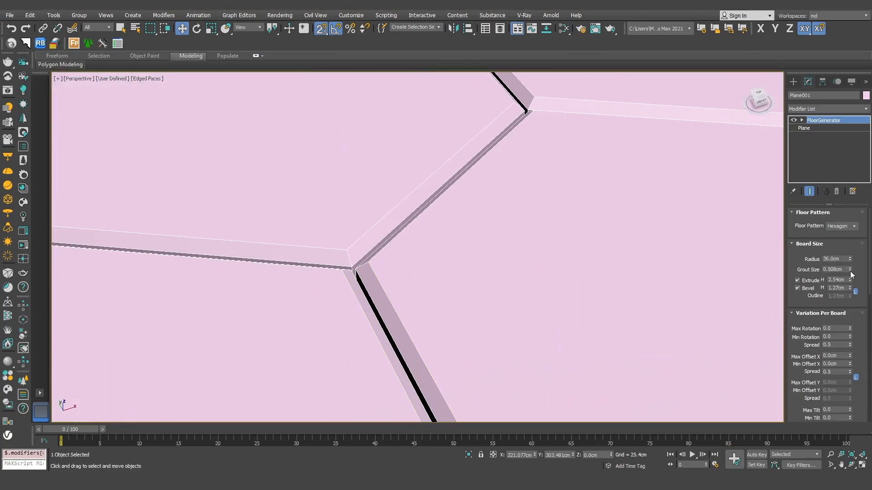
mouse_move(849, 290)
mouse_down()
mouse_move(853, 301)
mouse_move(850, 284)
mouse_up()
scroll(545, 217, down, 8)
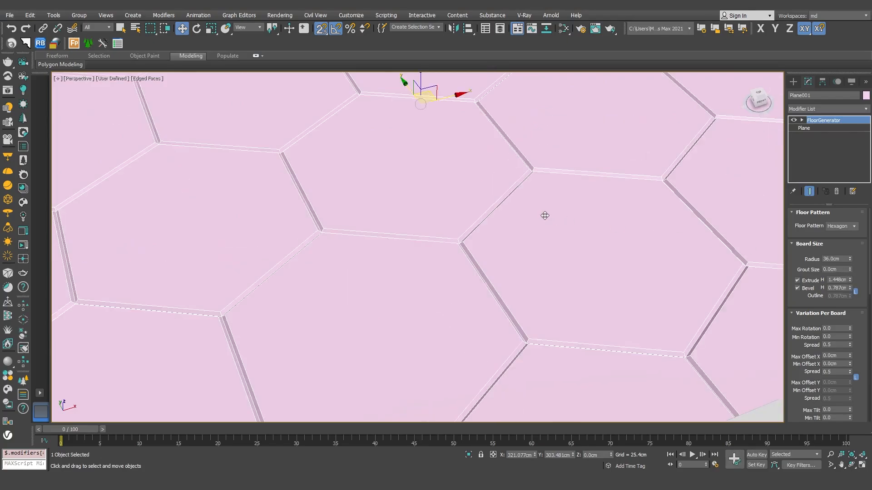
alt+middle_drag(544, 235, 483, 262)
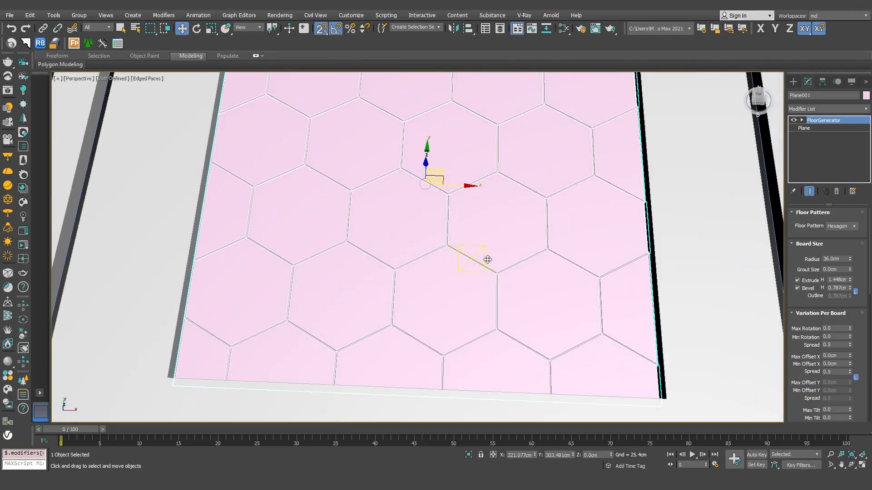
key(t)
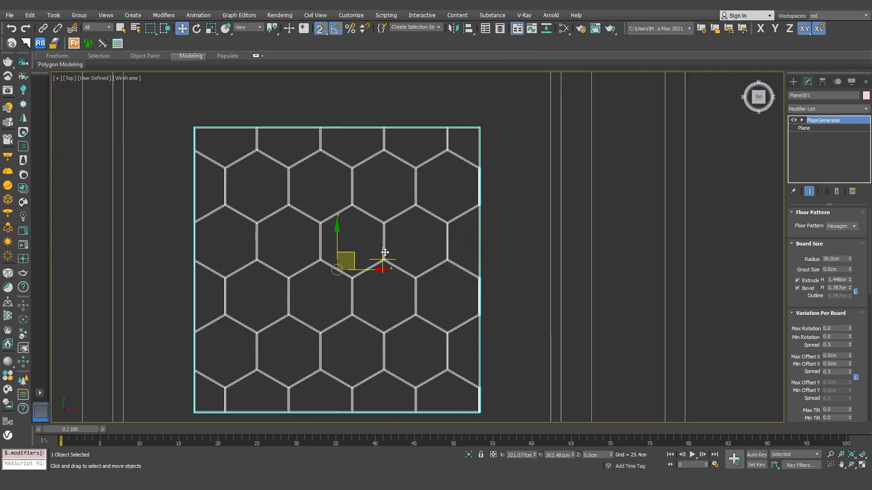
scroll(386, 252, up, 4)
middle_drag(388, 252, 409, 247)
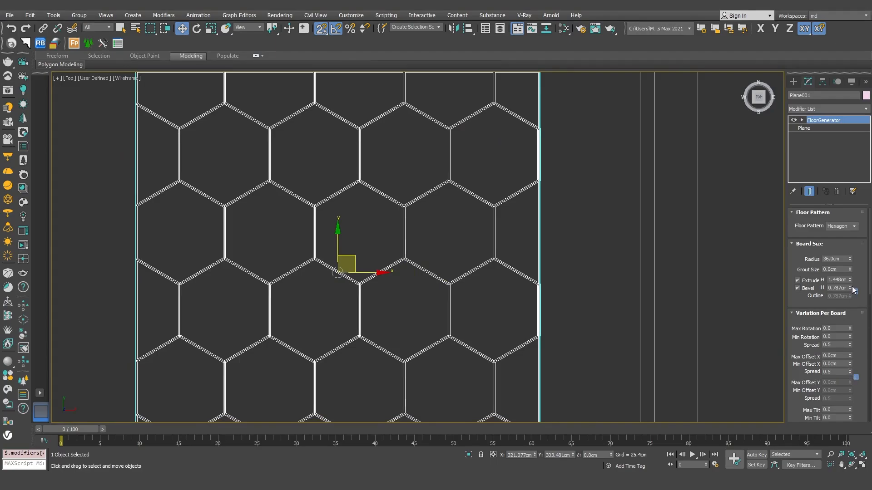
drag(870, 285, 870, 336)
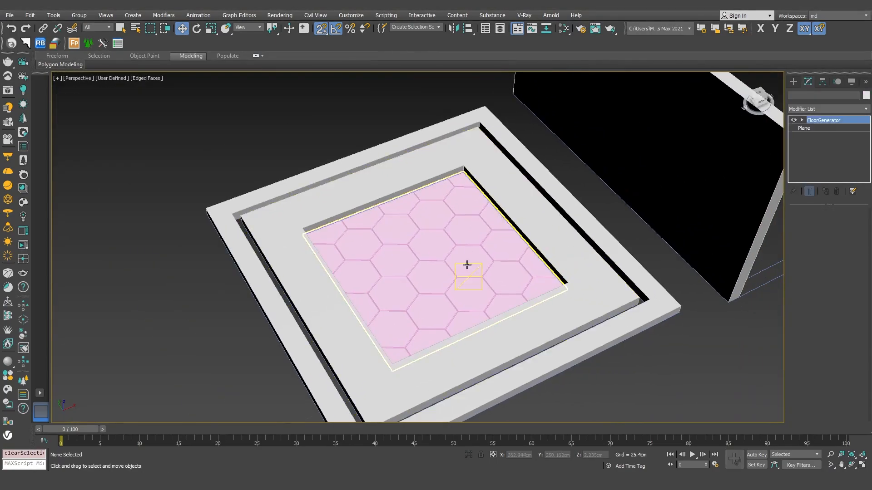
- Assign white as the object color of the hexagon ceiling panel
click(866, 96)
click(732, 302)
click(666, 378)
alt+middle_drag(659, 325, 573, 322)
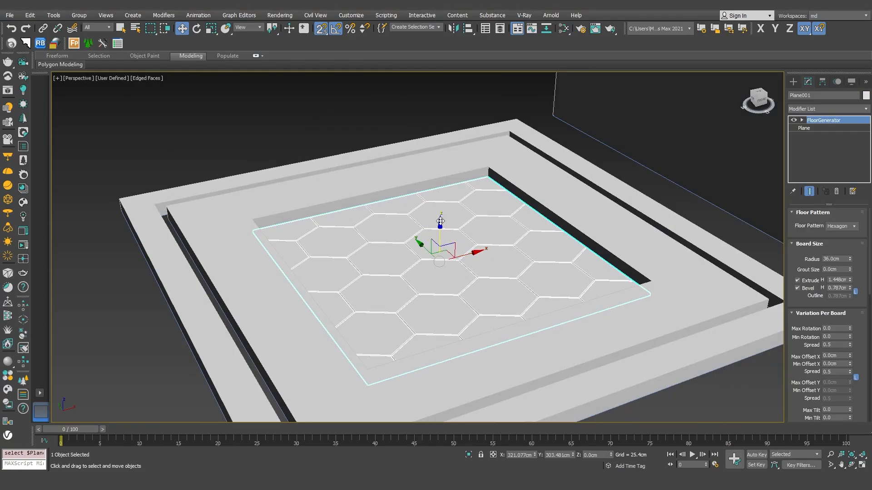
- Raise the hexagon ceiling panel slightly along Z inside the frame and deselect it
drag(441, 221, 441, 218)
click(426, 132)
scroll(508, 258, down, 5)
alt+middle_drag(510, 264, 461, 363)
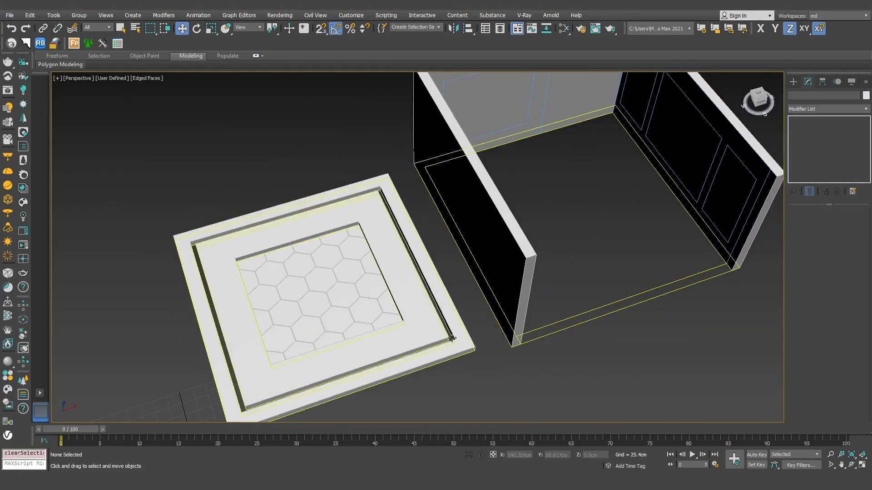
- Create a floor plane about 500 x 501 cm between the room's walls with one length and one width segment
alt+middle_drag(561, 352, 522, 321)
click(522, 321)
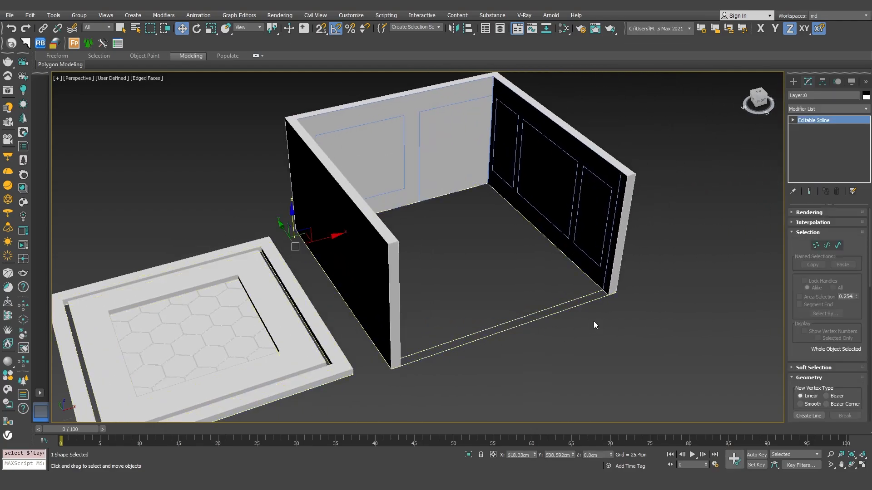
key(t)
click(794, 82)
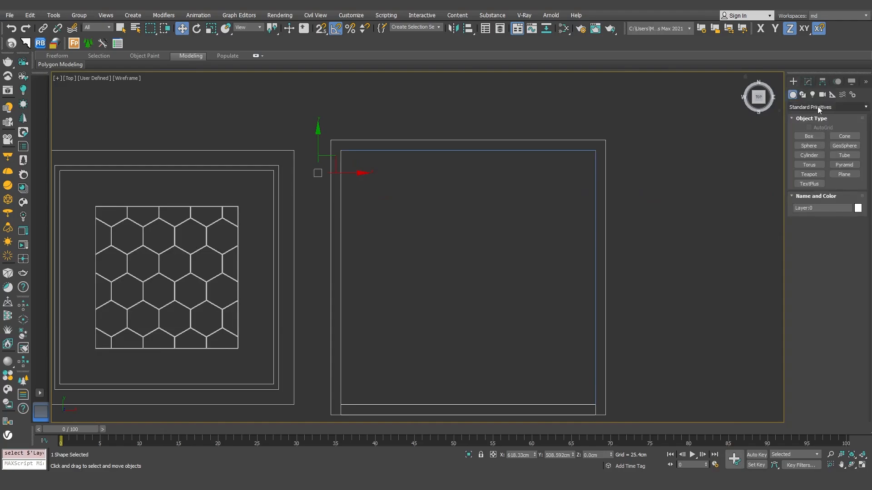
click(843, 174)
key(s)
drag(596, 150, 343, 402)
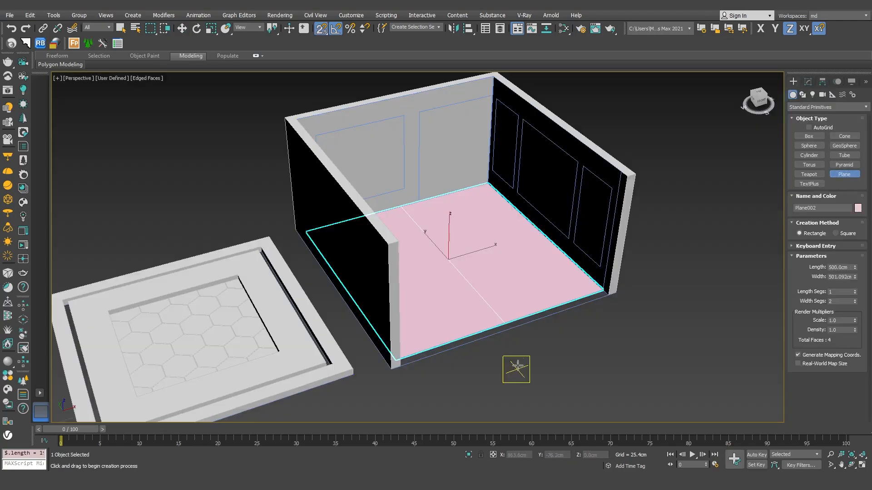
key(p)
click(855, 303)
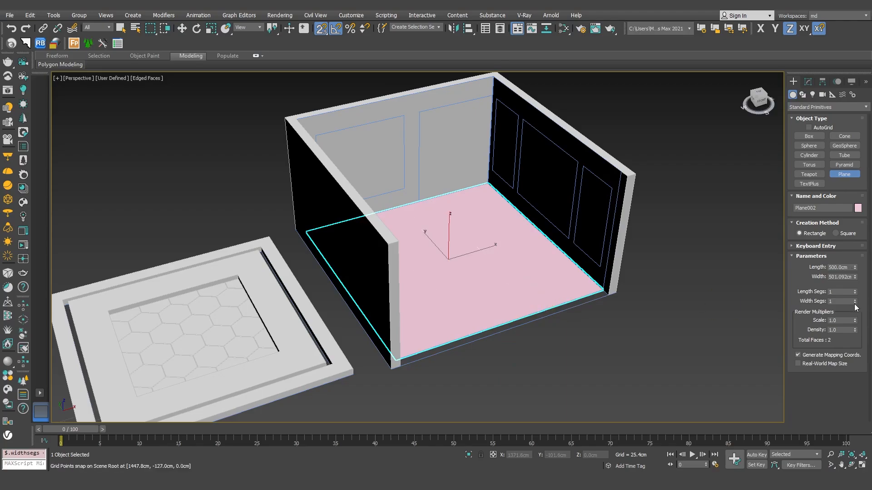
- Add a FloorGenerator modifier to the room's floor plane
click(808, 82)
click(818, 109)
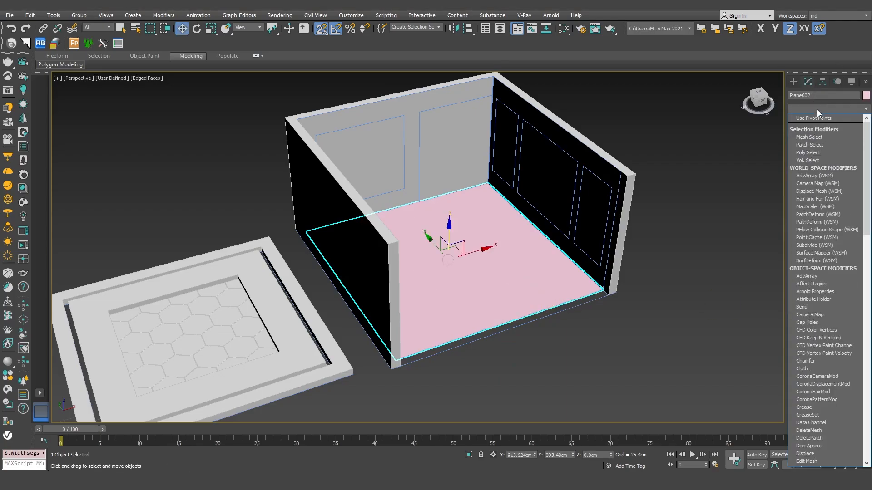
click(817, 110)
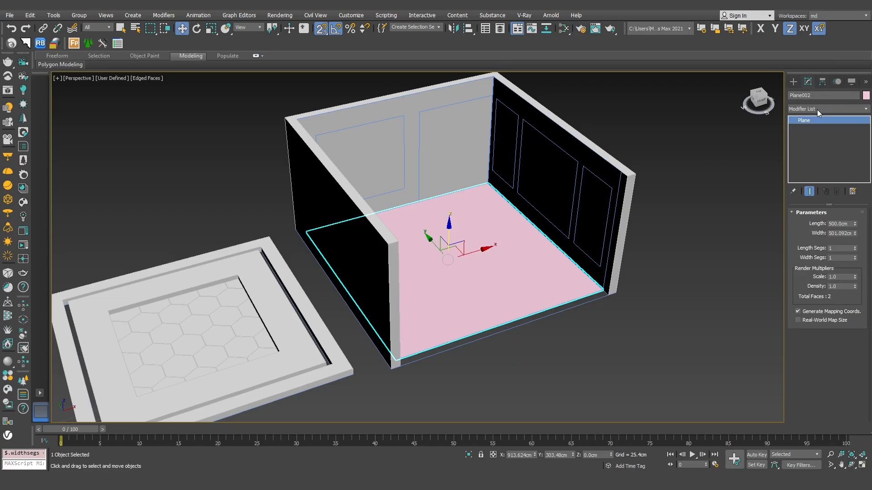
click(817, 110)
text(fl)
click(816, 126)
- Set the room floor's pattern to Herringbone
key(z)
click(853, 226)
click(848, 240)
scroll(452, 270, down, 3)
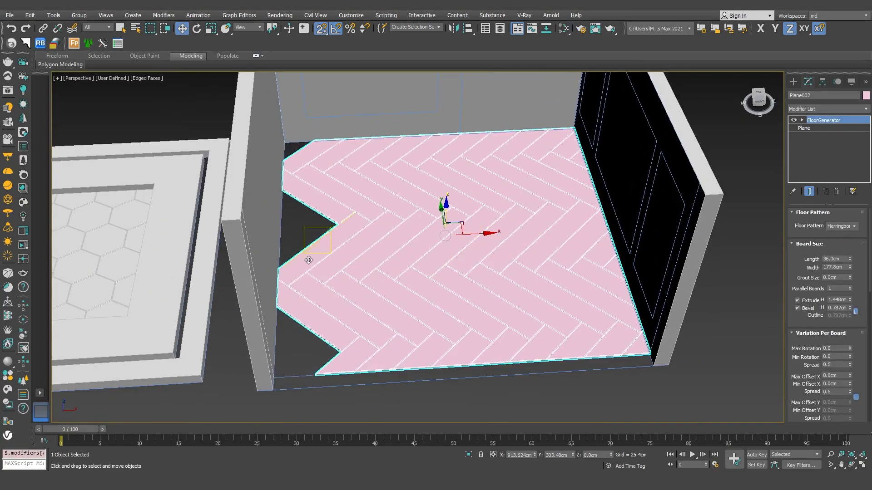
alt+middle_drag(298, 255, 352, 232)
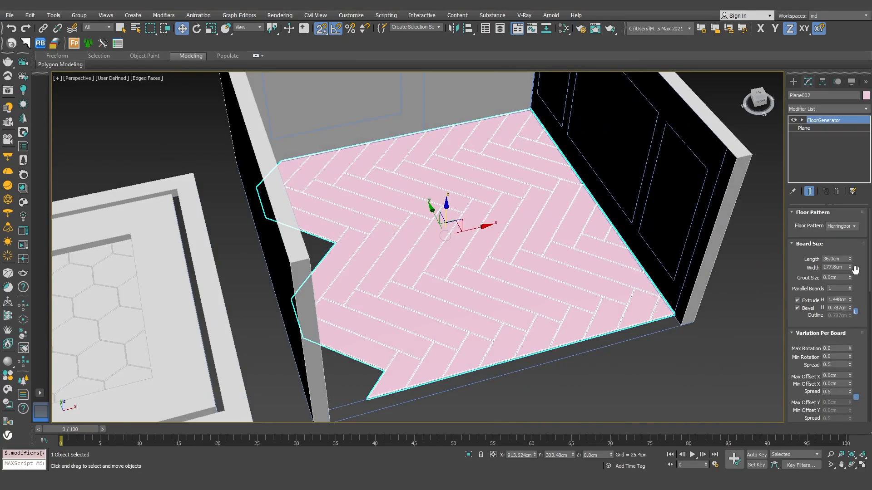
- Set the herringbone boards' width to 170 cm and length to 25 cm
double_click(841, 268)
text(170)
key(Return)
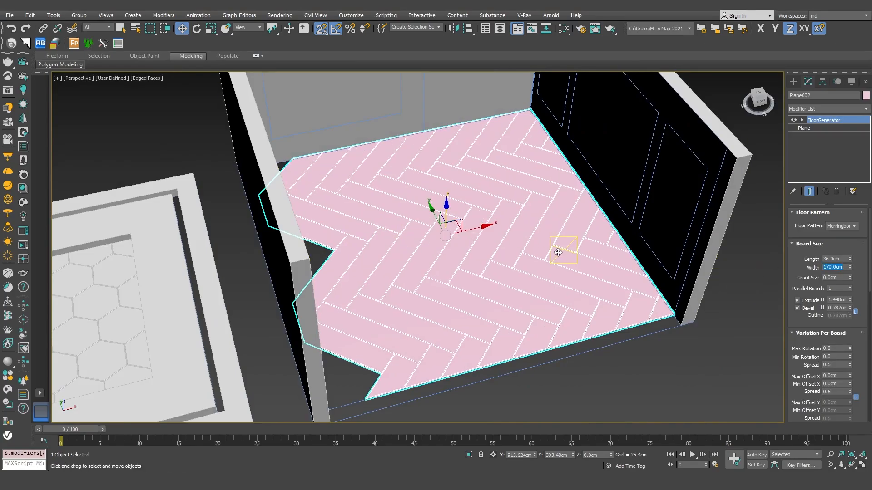
text(25)
key(Return)
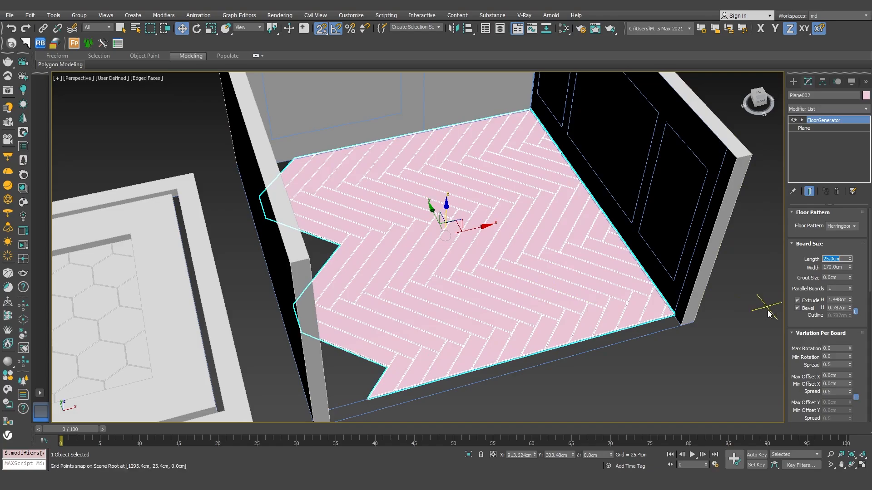
- Widen the floor's base plane to 600 cm and shift it along X so the herringbone boards cover the gaps beside the wall
click(812, 129)
drag(855, 234, 859, 225)
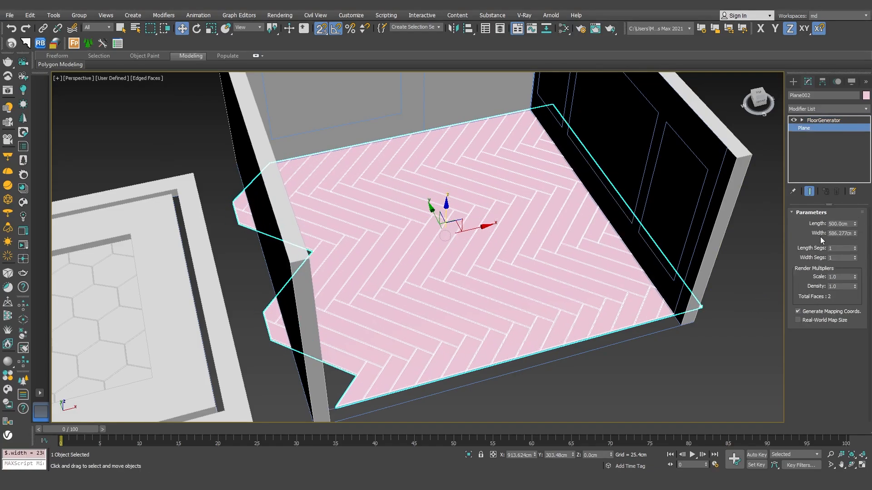
key(F5)
drag(450, 265, 411, 246)
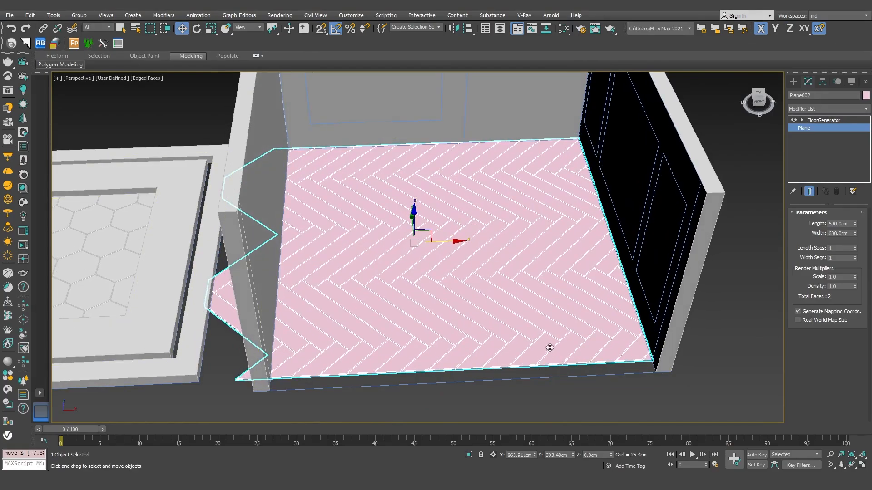
- Set the herringbone boards' extrude height to 0.2 cm and their bevel height to 0.8 cm in the FloorGenerator modifier
scroll(645, 345, up, 5)
middle_drag(648, 343, 568, 268)
scroll(569, 270, down, 4)
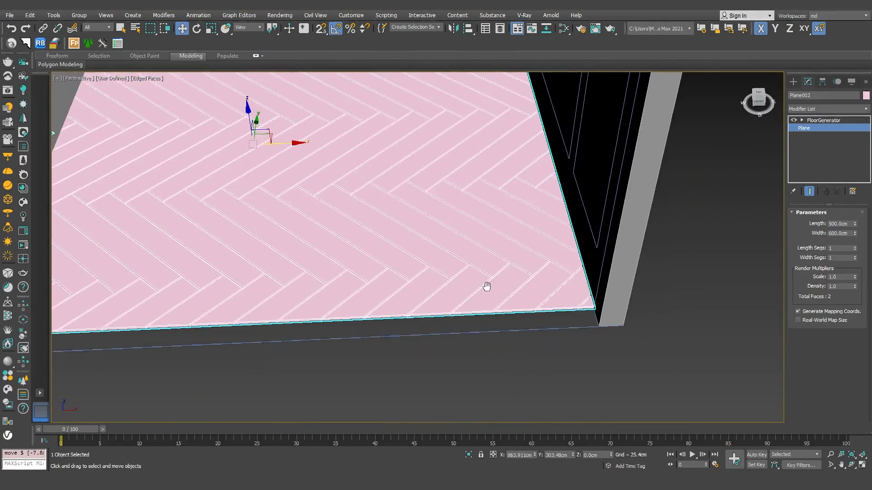
middle_drag(481, 282, 646, 339)
scroll(591, 318, up, 1)
alt+middle_drag(495, 323, 574, 284)
scroll(487, 284, up, 3)
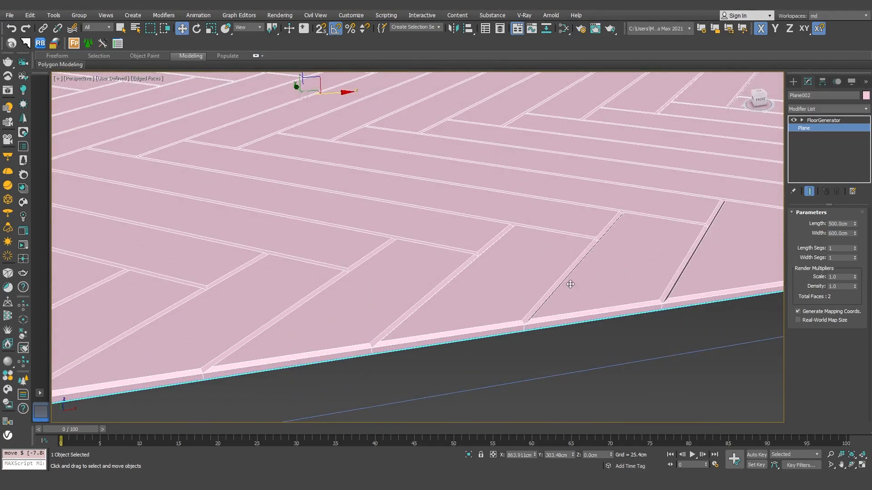
click(574, 284)
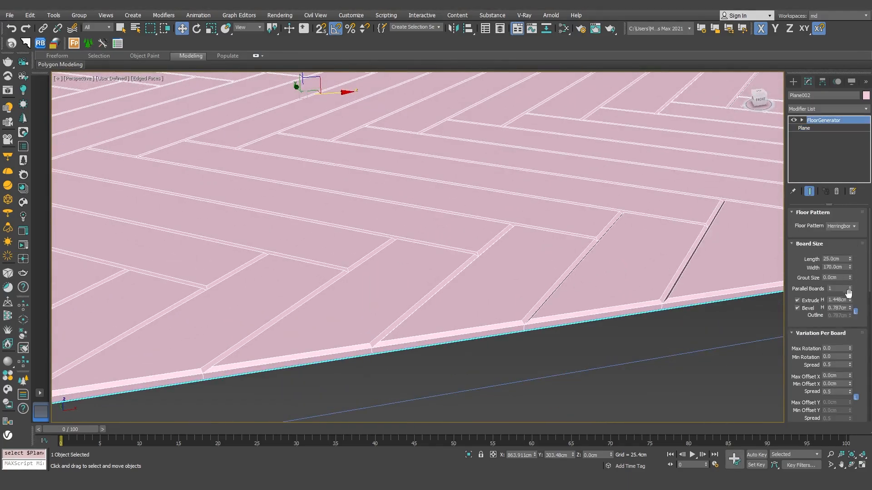
drag(850, 304, 849, 317)
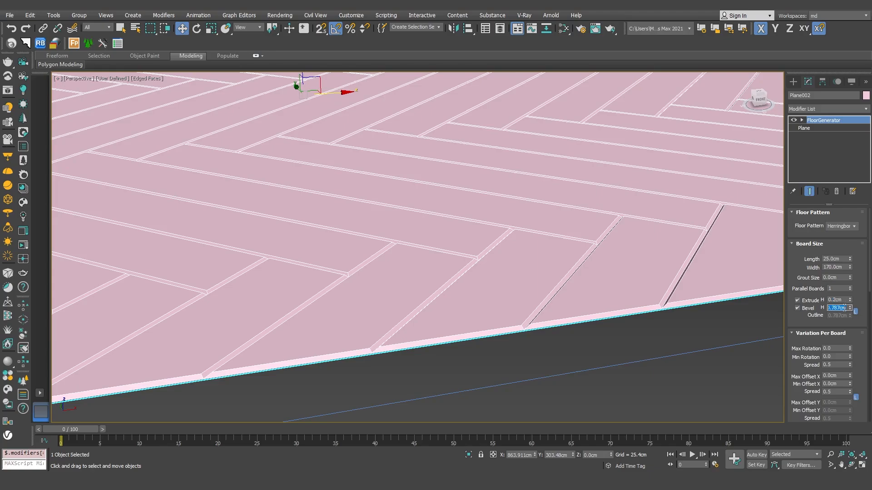
alt+middle_drag(585, 253, 545, 280)
scroll(482, 164, up, 3)
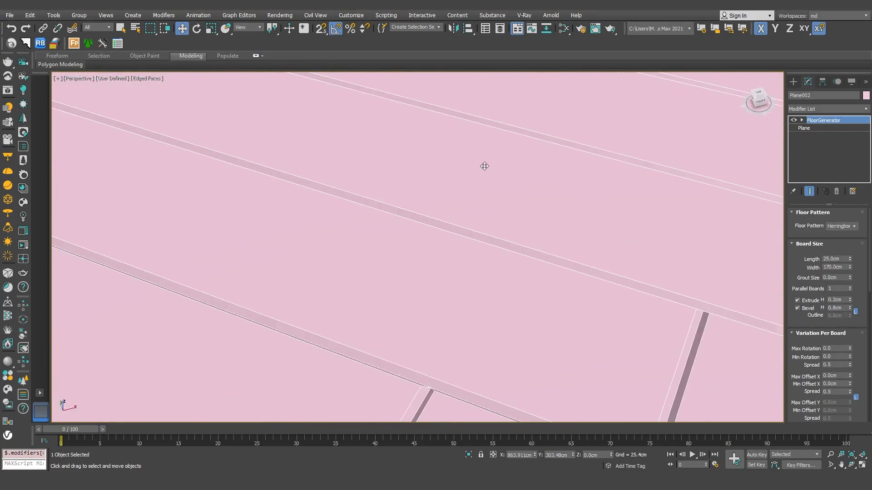
- Examine the bevelled joints and overall layout of the herringbone floor from near and far
scroll(487, 177, down, 5)
middle_drag(486, 177, 478, 235)
alt+middle_drag(497, 281, 483, 291)
click(511, 367)
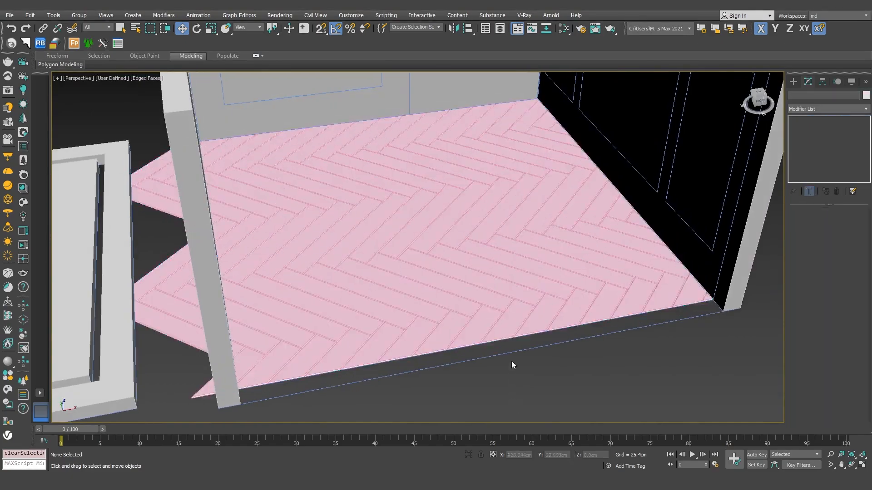
middle_drag(446, 265, 463, 276)
scroll(463, 276, up, 3)
scroll(464, 276, down, 3)
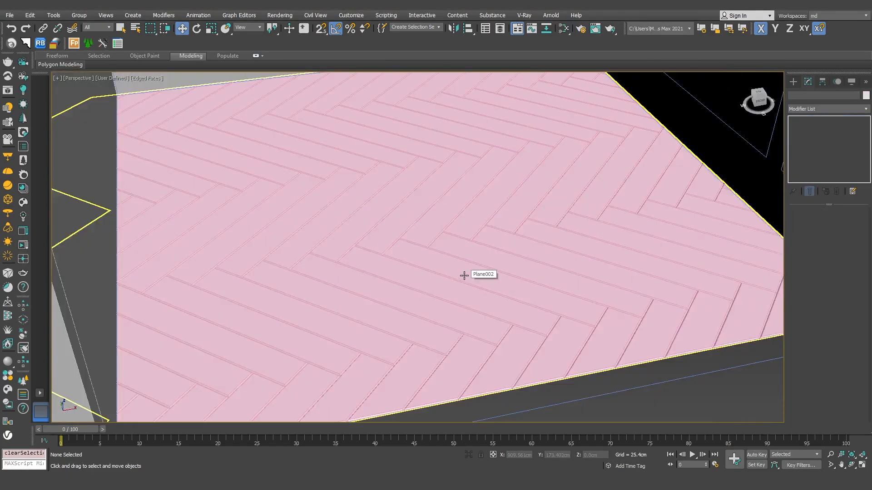
click(463, 276)
scroll(549, 359, down, 5)
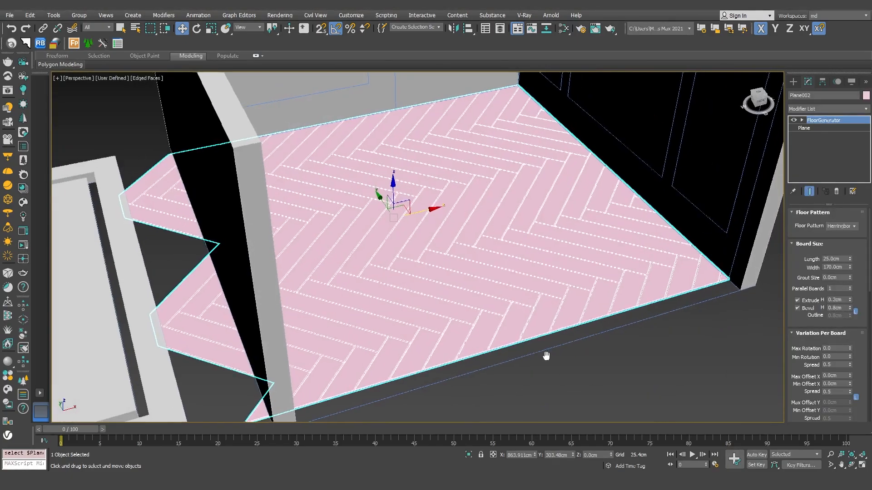
- Select the three ceiling parts beside the room and flip them over about the X axis
alt+middle_drag(471, 327, 343, 376)
click(341, 377)
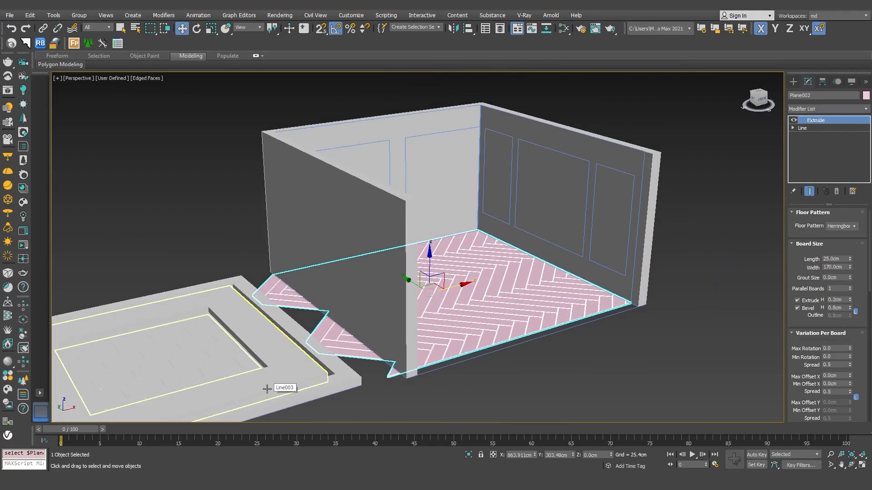
ctrl+click(333, 376)
ctrl+click(226, 359)
click(195, 29)
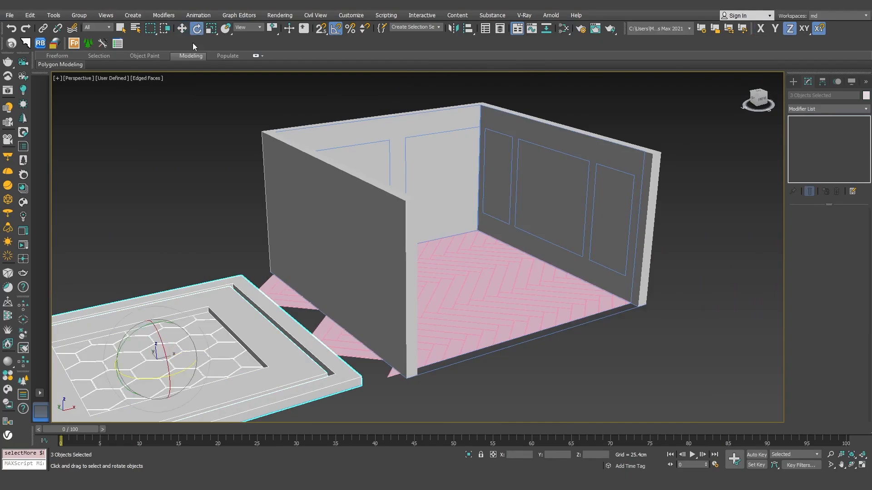
key(F5)
drag(159, 338, 199, 393)
- Move the flipped ceiling parts up and across in the front view so they sit between the tops of the room walls
key(f)
key(w)
middle_drag(486, 278, 118, 292)
scroll(205, 262, down, 2)
drag(206, 262, 341, 157)
drag(251, 154, 551, 154)
scroll(376, 158, up, 5)
scroll(375, 158, down, 3)
key(p)
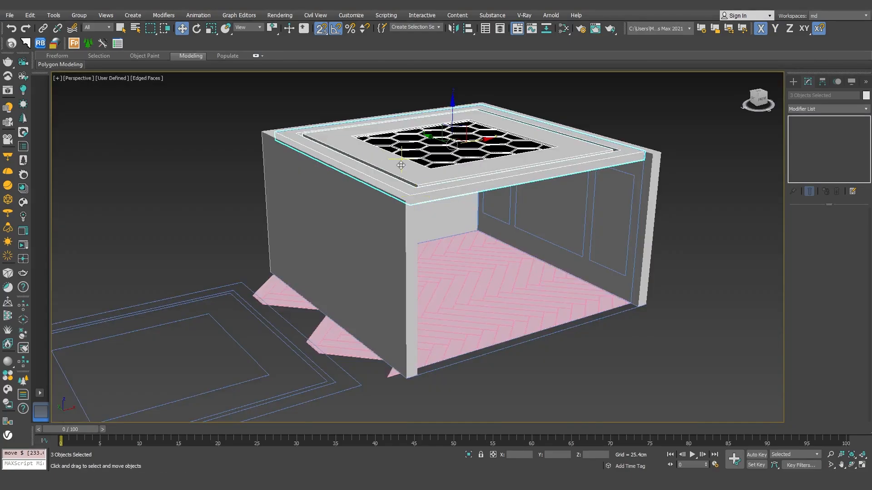
- Hide the three selected ceiling parts so the room interior is open from above
alt+middle_drag(467, 170, 426, 192)
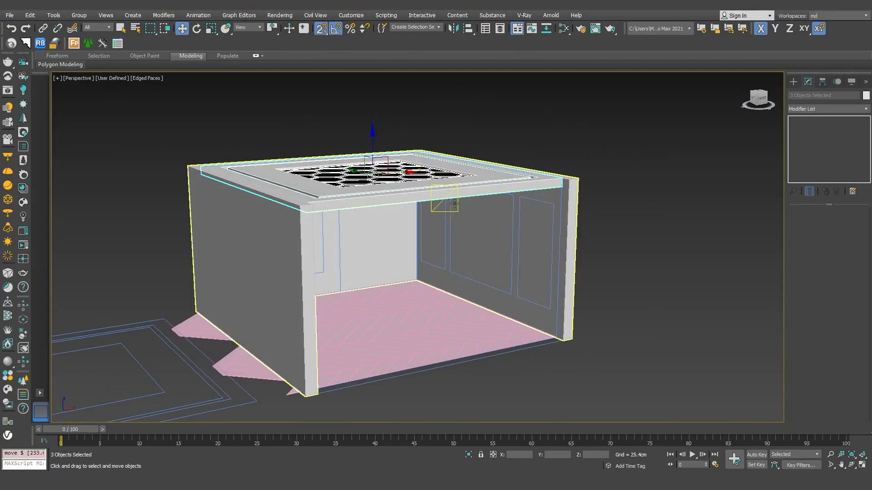
right_click(442, 187)
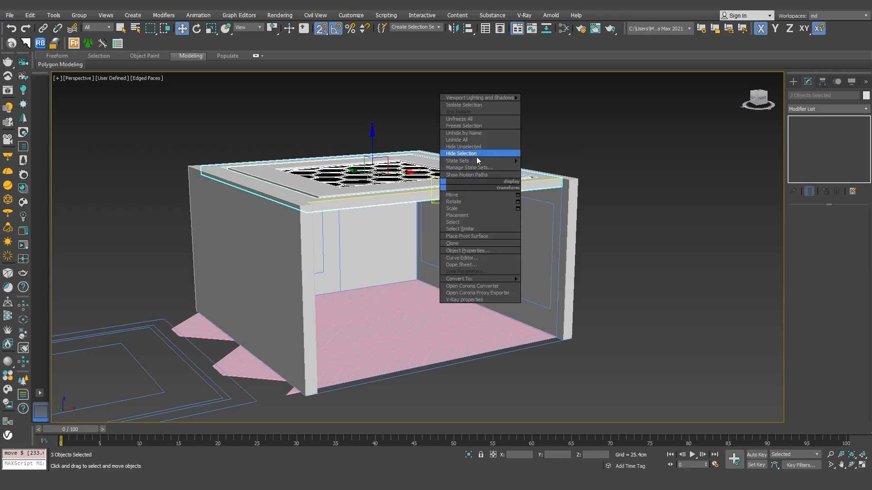
click(461, 153)
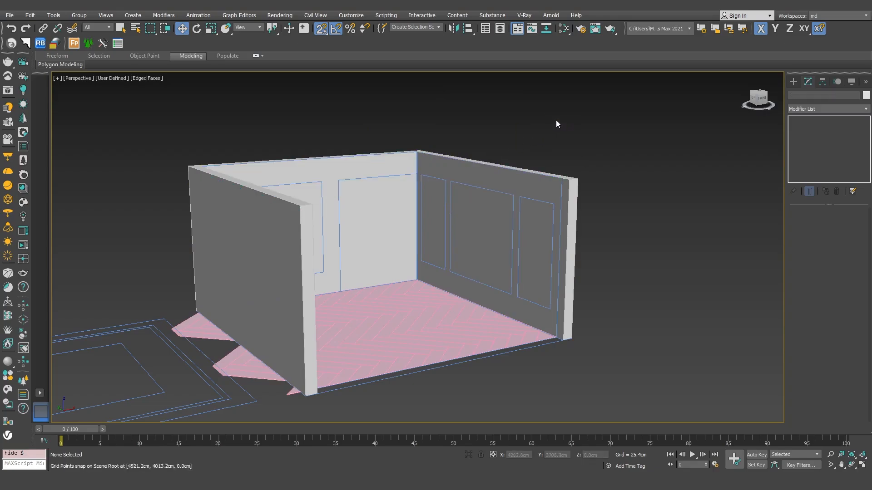
mouse_move(522, 149)
alt+middle_down()
mouse_move(522, 169)
mouse_move(528, 148)
alt+middle_up()
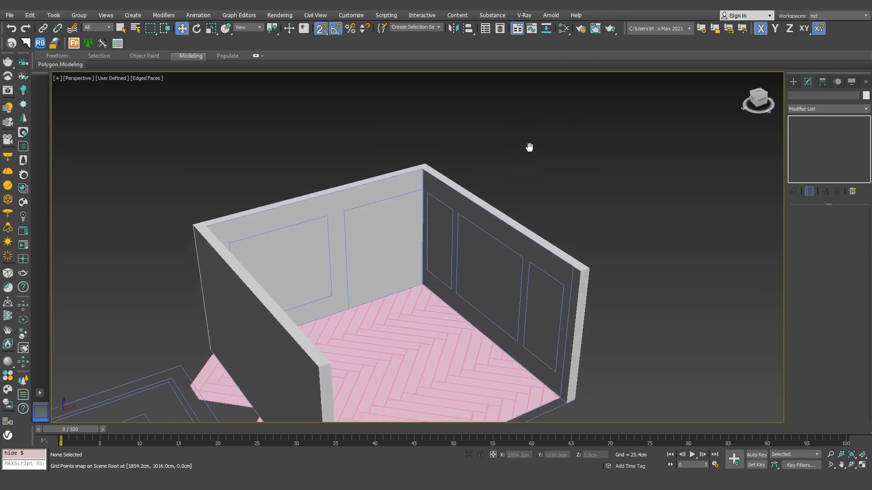
scroll(491, 196, up, 6)
scroll(490, 196, down, 4)
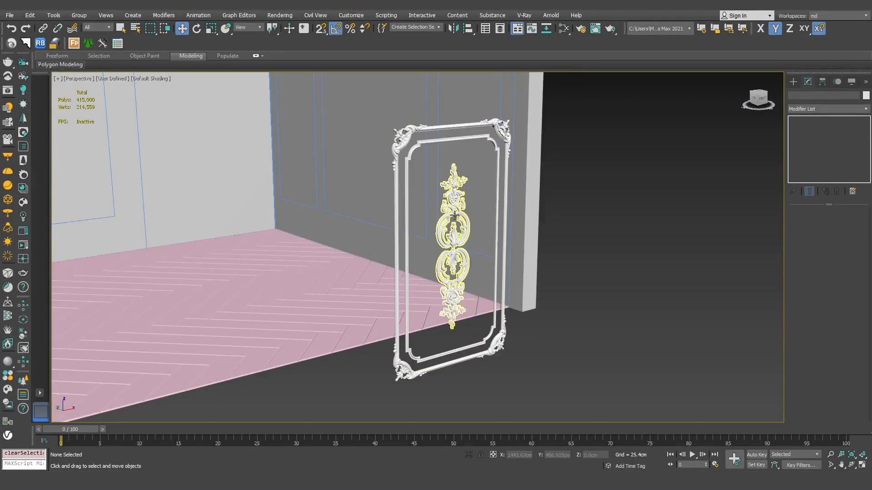
- Isolate the decorative moulding frame, its central ornament and the side wall's panel outline
click(455, 215)
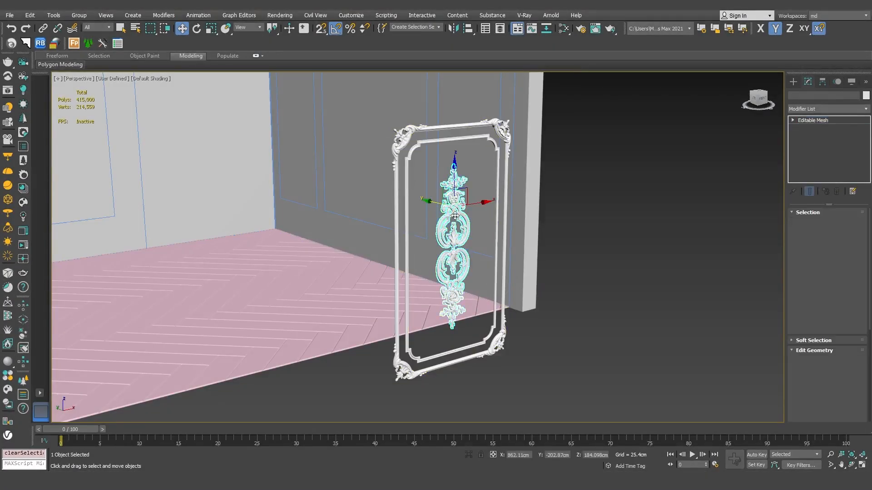
ctrl+click(406, 203)
scroll(449, 224, down, 6)
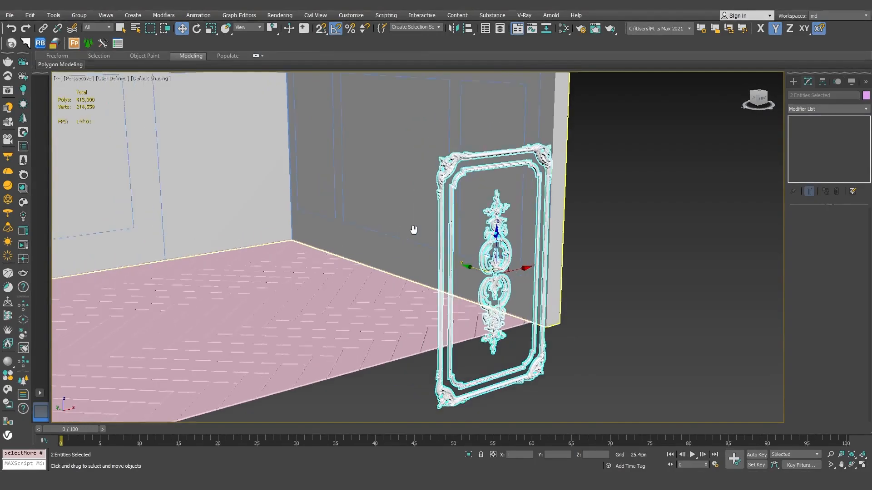
ctrl+click(450, 153)
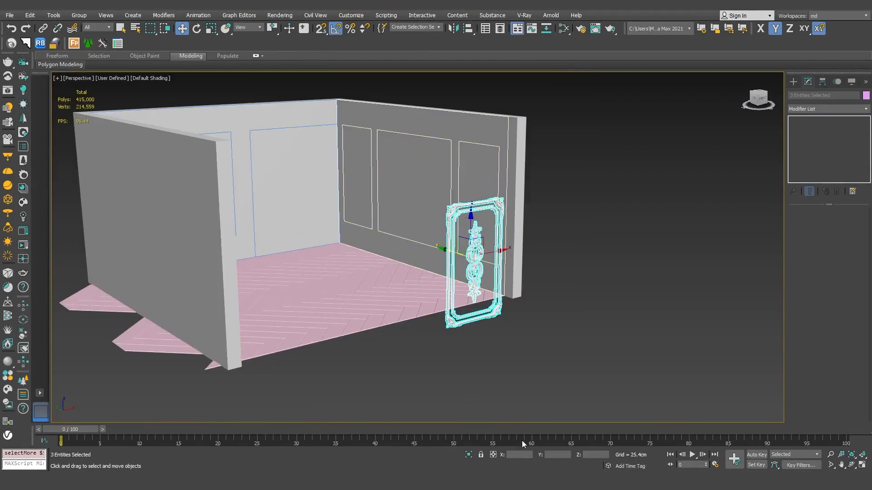
click(468, 455)
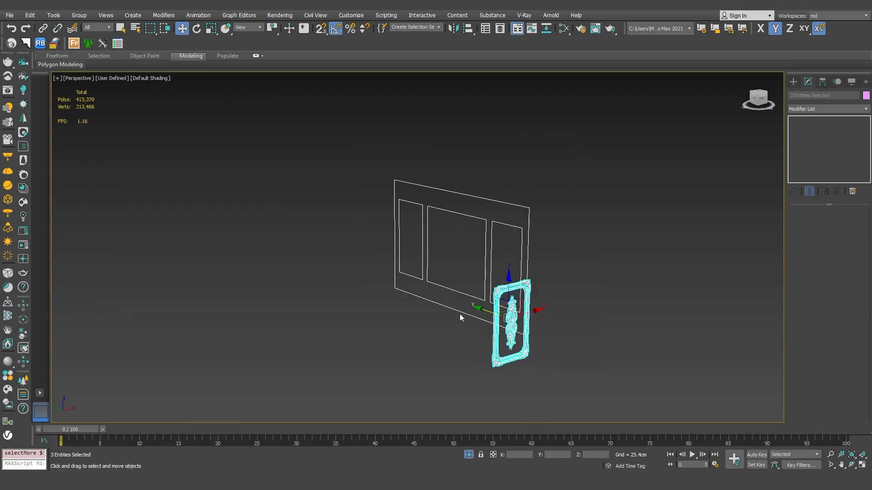
- Deselect the panel outline and rotate the moulding frame and ornament -90 degrees about Z
click(199, 28)
alt+click(473, 272)
drag(543, 335, 499, 340)
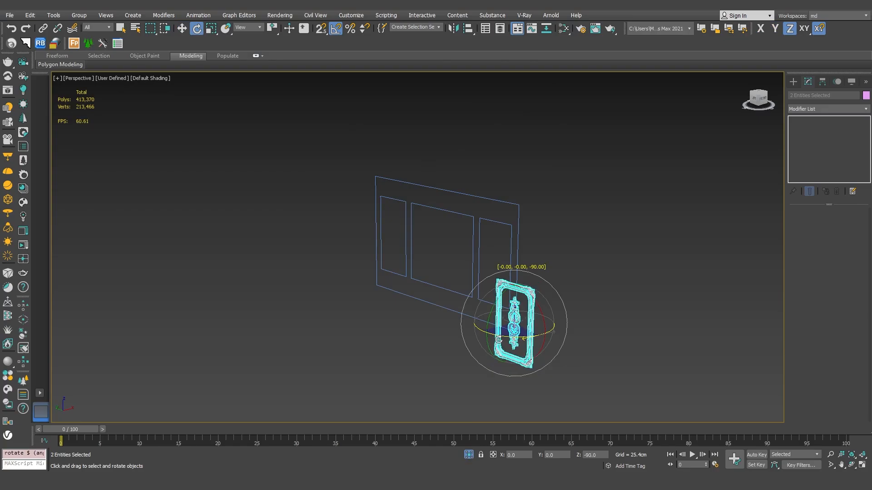
alt+middle_drag(480, 313, 514, 312)
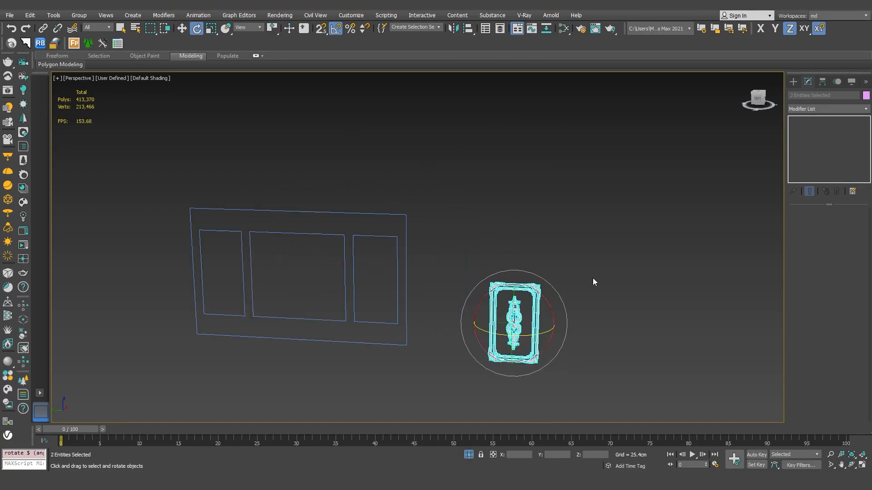
- Move the moulding frame and ornament horizontally in the left view into the narrow panel nearest them
click(756, 99)
middle_drag(488, 200, 515, 274)
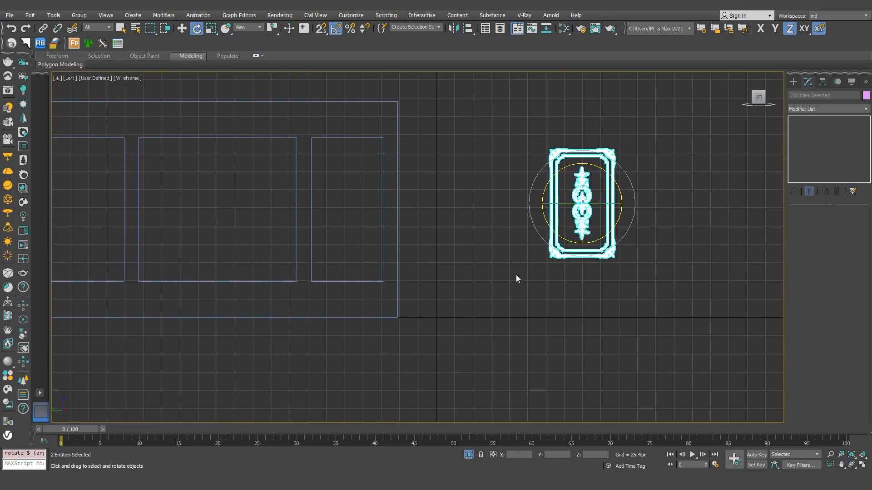
key(w)
drag(620, 203, 388, 203)
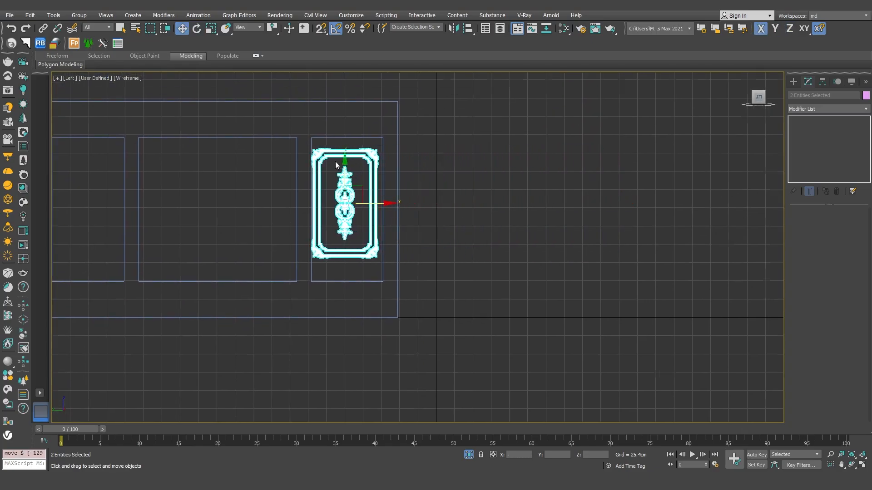
- Ungroup the moulding frame and attach all its separate bars and corners into one editable mesh
scroll(336, 165, up, 3)
click(79, 15)
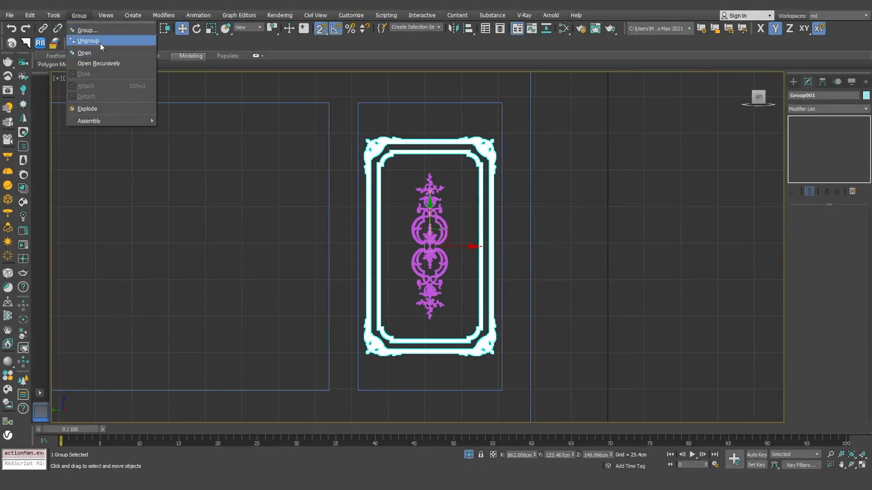
click(89, 40)
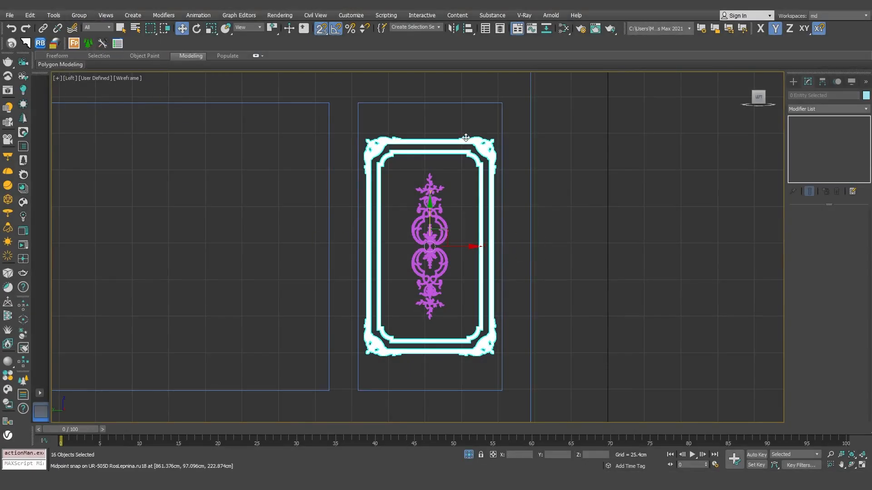
click(467, 140)
click(817, 373)
click(491, 186)
click(476, 159)
click(482, 178)
click(453, 151)
click(388, 155)
click(369, 191)
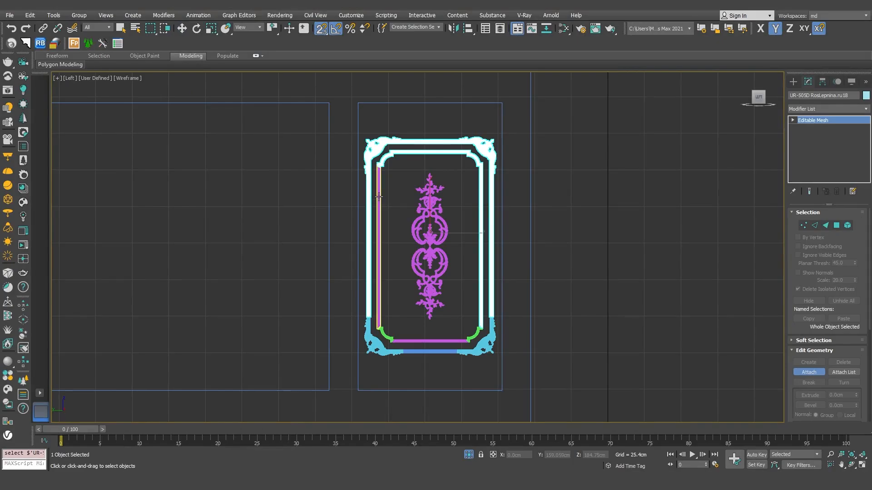
click(368, 326)
click(408, 340)
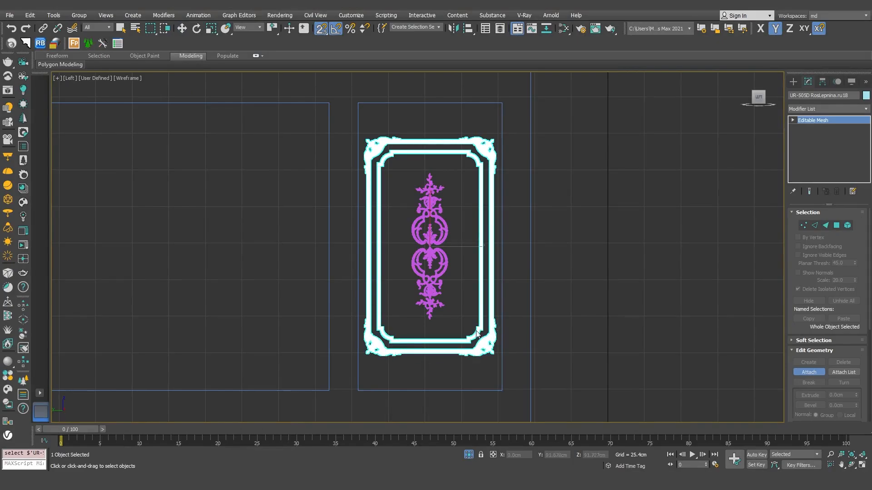
key(w)
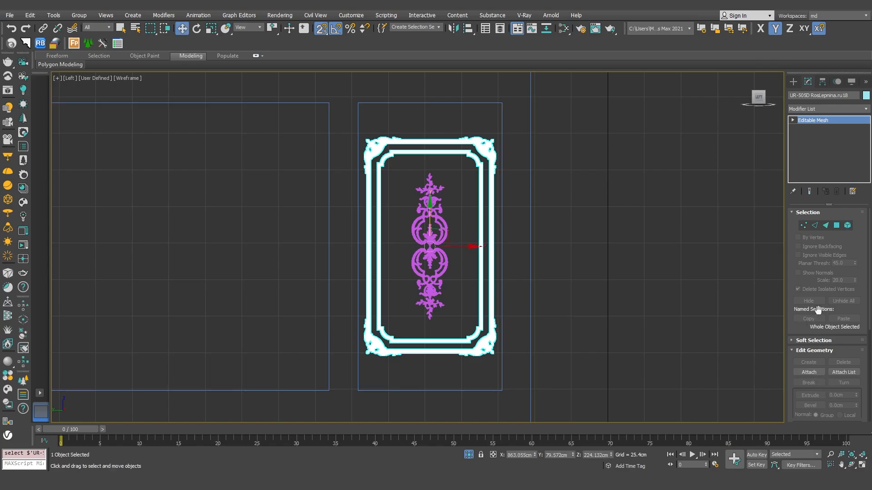
- Move the vertices of the frame's two vertical sides horizontally so its width fits the panel outline
click(806, 227)
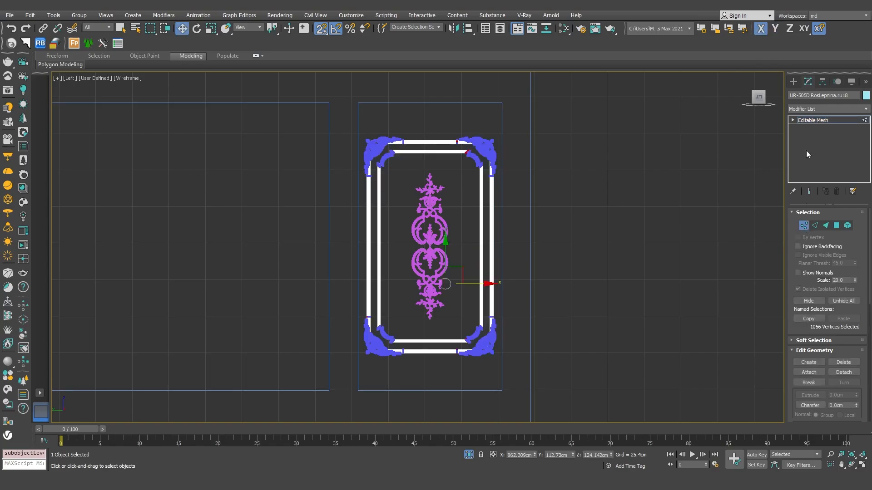
drag(521, 113, 452, 374)
key(s)
middle_drag(517, 252, 499, 264)
mouse_move(508, 258)
mouse_down()
mouse_move(488, 250)
mouse_move(515, 243)
mouse_up()
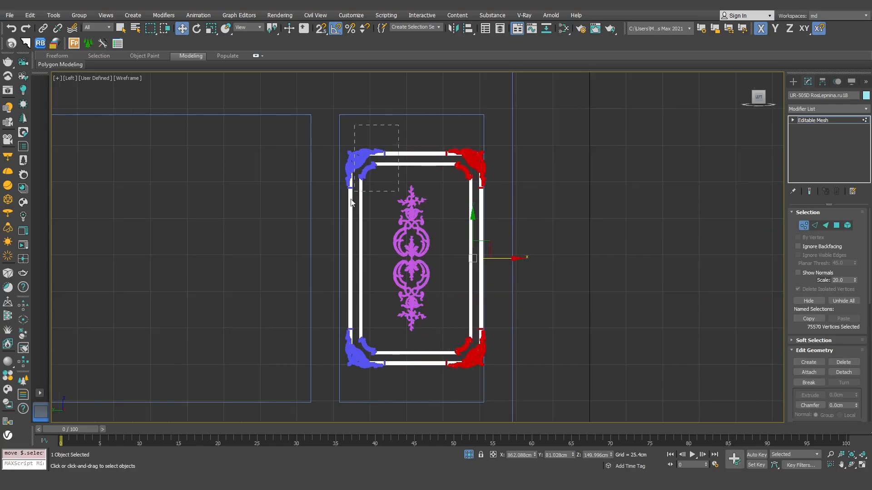
drag(361, 189, 358, 377)
drag(401, 258, 392, 258)
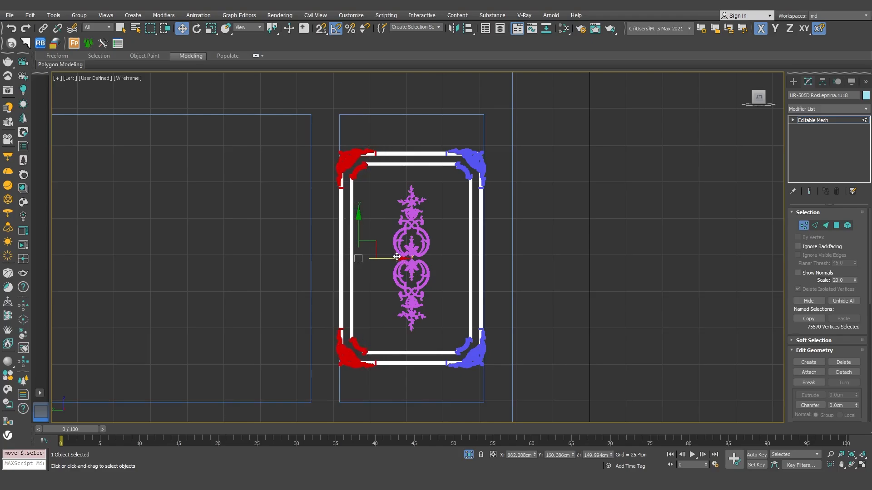
- Move the frame's upper vertices up and its lower vertices down so its height fits the panel outline
drag(302, 217, 302, 216)
drag(413, 114, 419, 85)
drag(536, 315, 319, 399)
drag(414, 314, 418, 349)
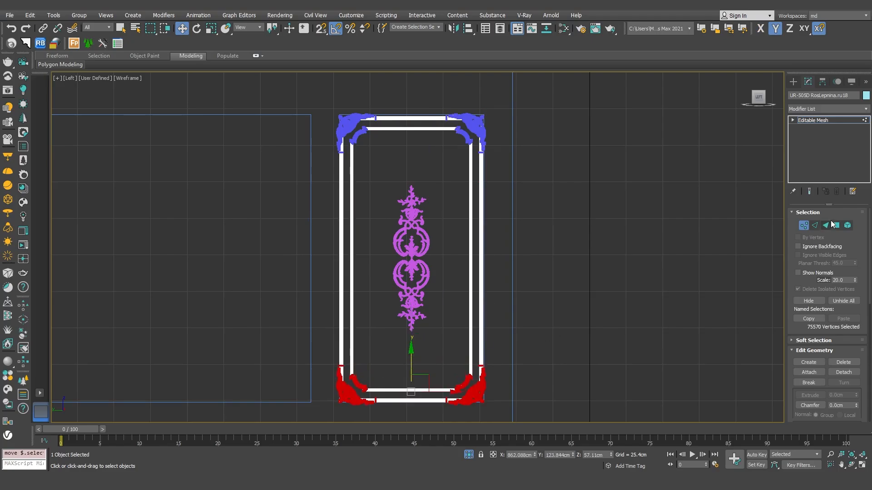
click(803, 225)
- Select the ornament and centre it horizontally and vertically inside the moulding frame by snapping to the frame's midpoints
click(418, 247)
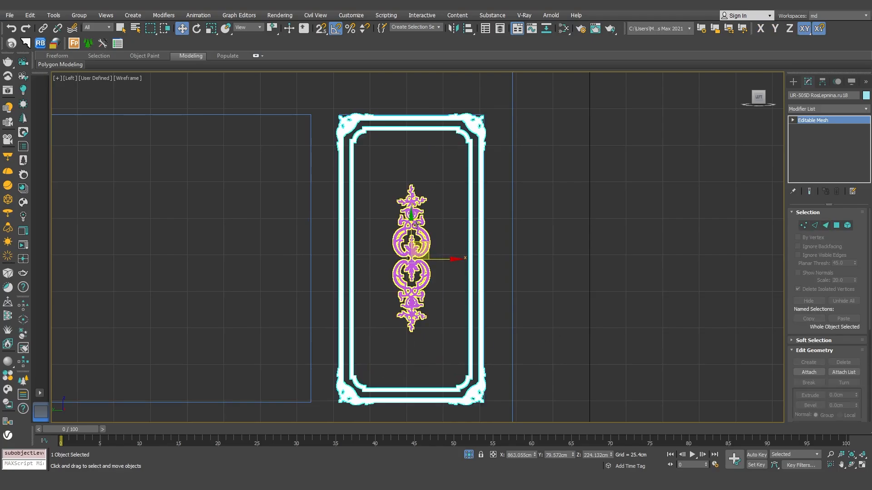
click(417, 225)
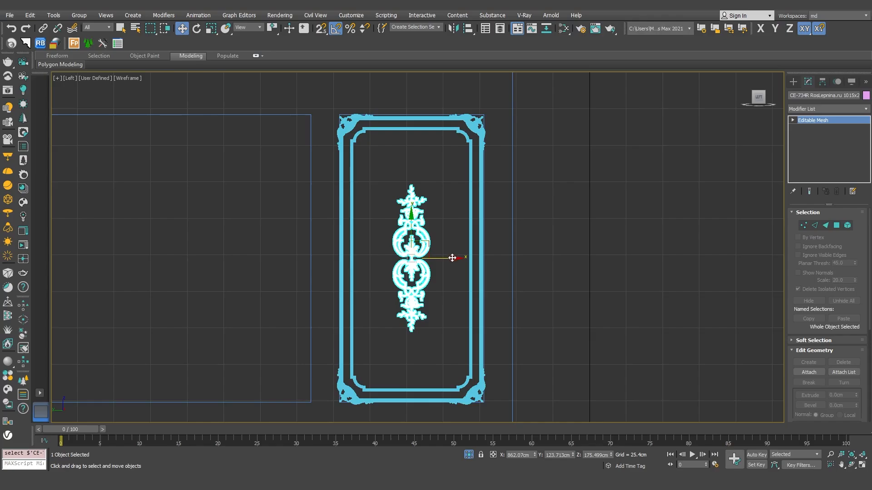
drag(454, 259, 414, 132)
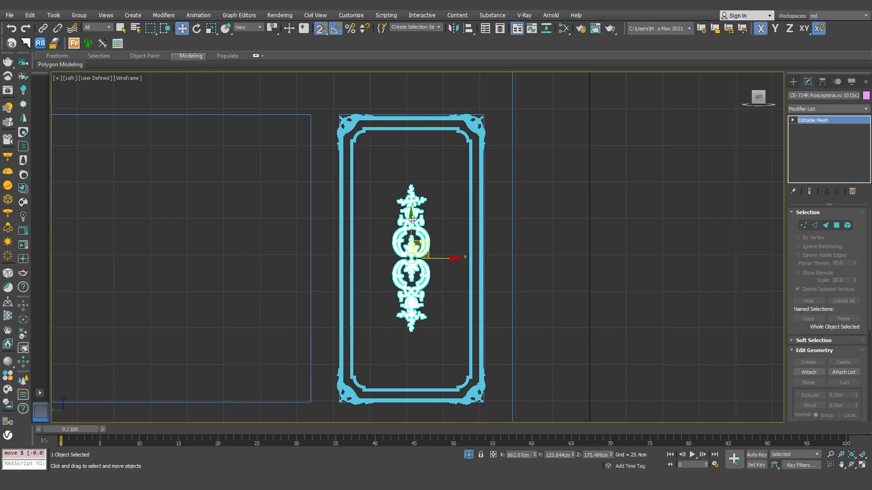
drag(416, 221, 470, 267)
click(576, 251)
- Select the moulding frame together with its ornament in the perspective view and end the isolation to show the whole room
key(p)
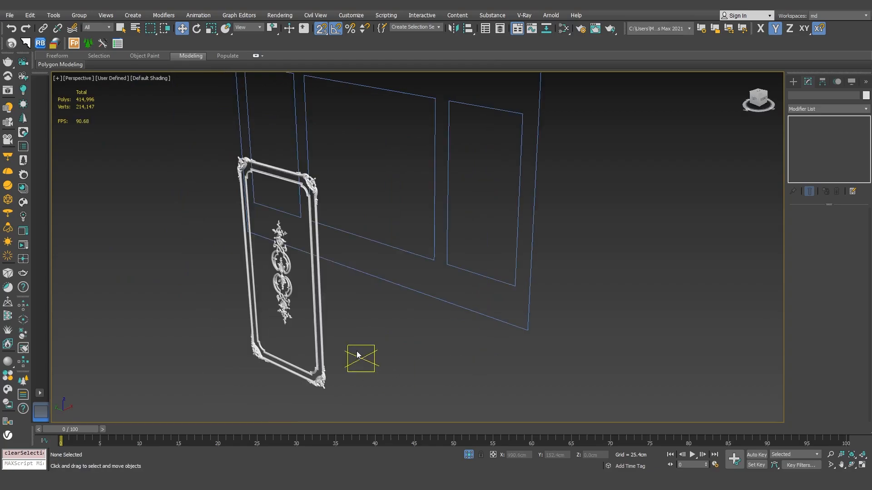
click(289, 297)
ctrl+click(320, 283)
click(468, 455)
alt+middle_drag(393, 218, 388, 254)
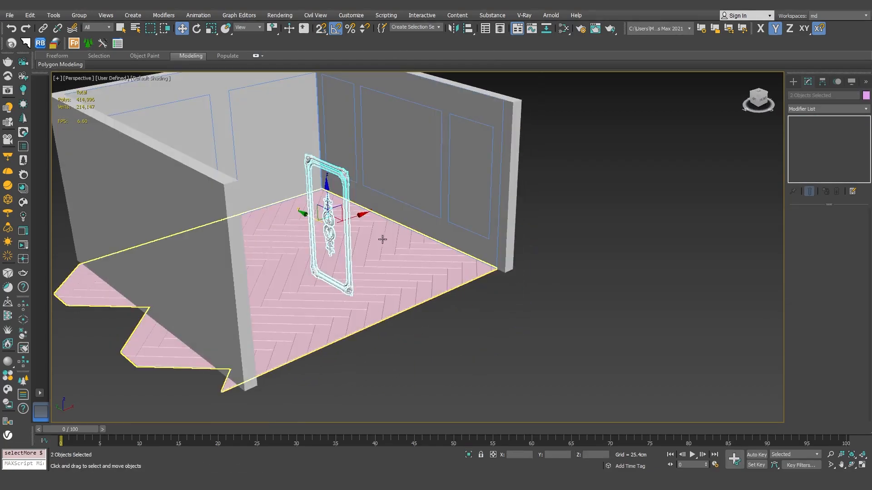
- Move the frame and ornament along X onto the wall with the panel outlines, fine-tuning them flush with its surface
scroll(387, 240, up, 4)
drag(330, 213, 544, 124)
middle_drag(545, 124, 505, 218)
scroll(513, 177, up, 5)
scroll(484, 254, down, 1)
middle_drag(436, 298, 407, 225)
scroll(407, 225, down, 2)
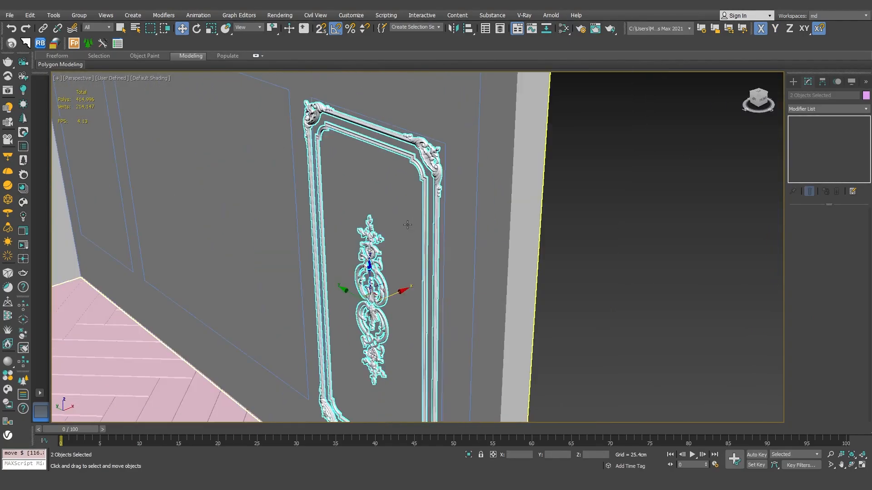
mouse_move(396, 289)
mouse_down()
mouse_move(409, 287)
mouse_move(402, 288)
mouse_up()
scroll(444, 144, up, 5)
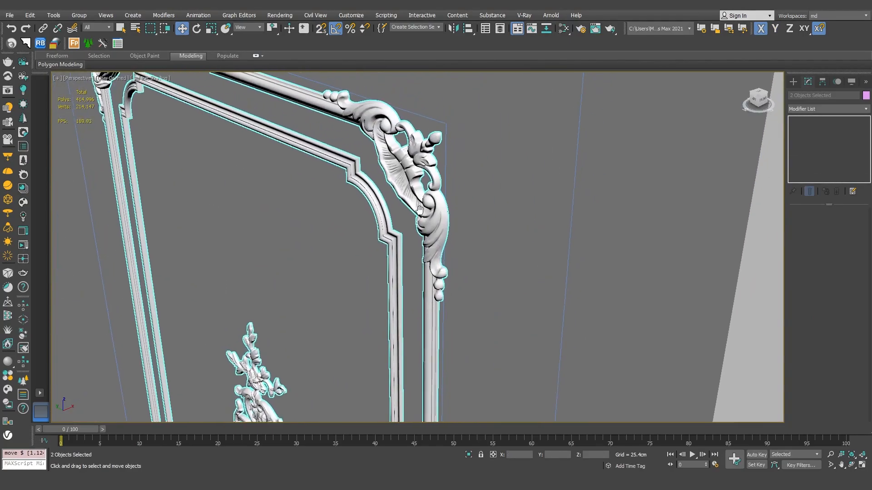
drag(535, 455, 535, 453)
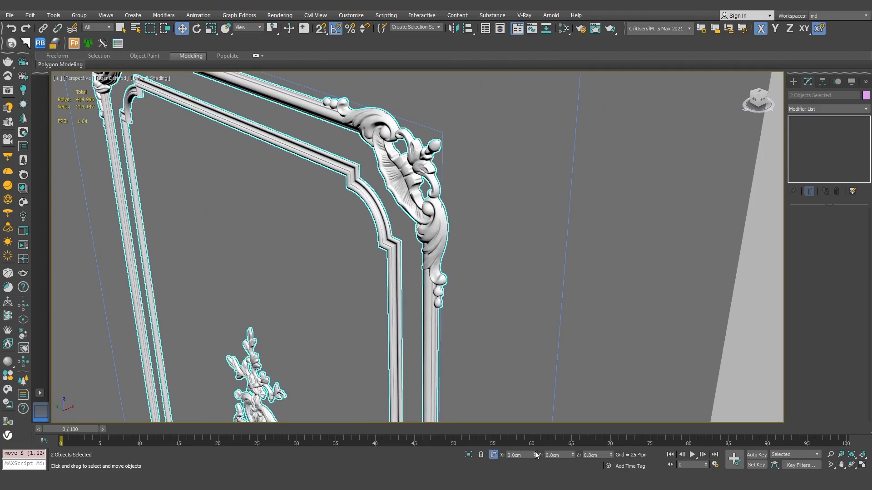
- Nudge the frame and ornament slightly along Z to line them up with the narrow panel outline
scroll(255, 210, down, 2)
alt+middle_drag(278, 216, 326, 197)
scroll(325, 197, down, 2)
middle_drag(345, 285, 366, 173)
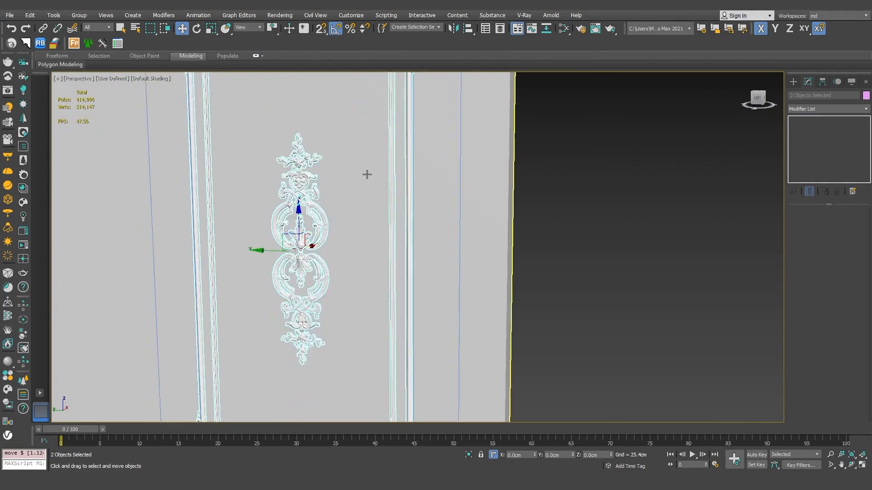
middle_drag(382, 308, 430, 148)
scroll(361, 277, up, 4)
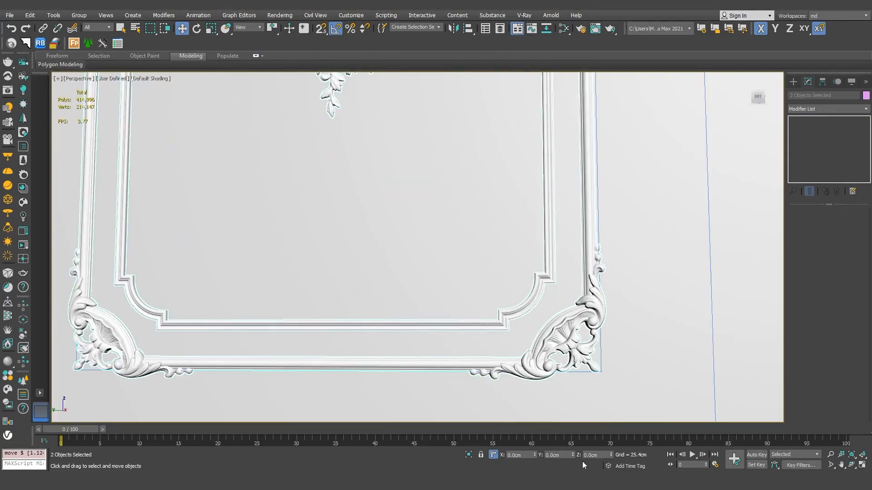
scroll(428, 277, down, 4)
scroll(430, 276, up, 2)
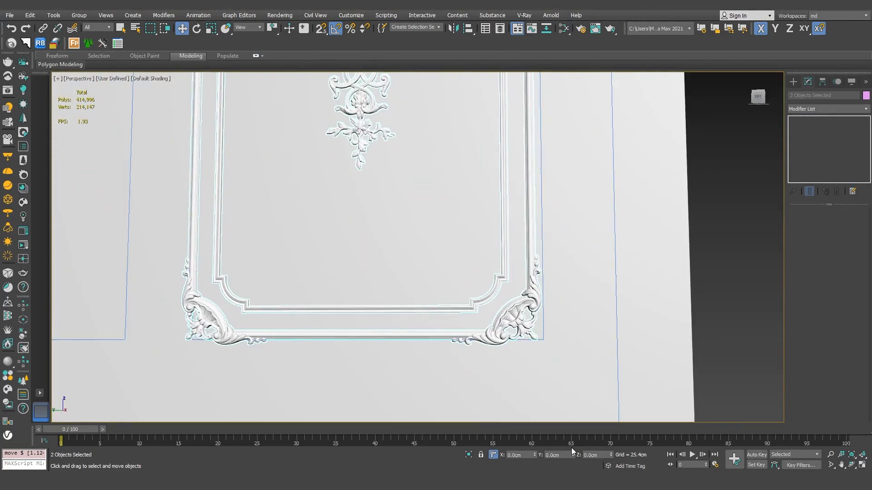
drag(611, 454, 612, 453)
alt+middle_drag(513, 232, 475, 236)
scroll(494, 241, down, 4)
scroll(437, 129, up, 5)
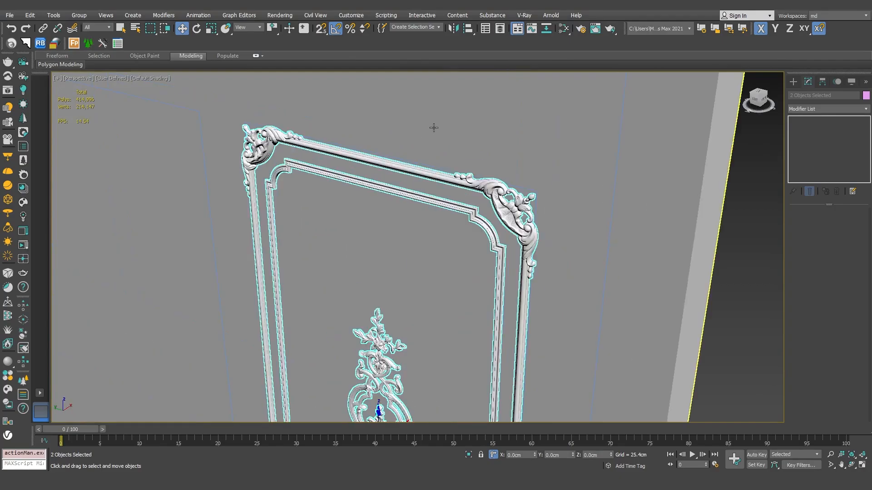
alt+middle_drag(421, 154, 406, 164)
- Isolate the mouldings with the wall outline and copy the frame and ornament into the narrow panel at the wall's other end
scroll(412, 156, down, 5)
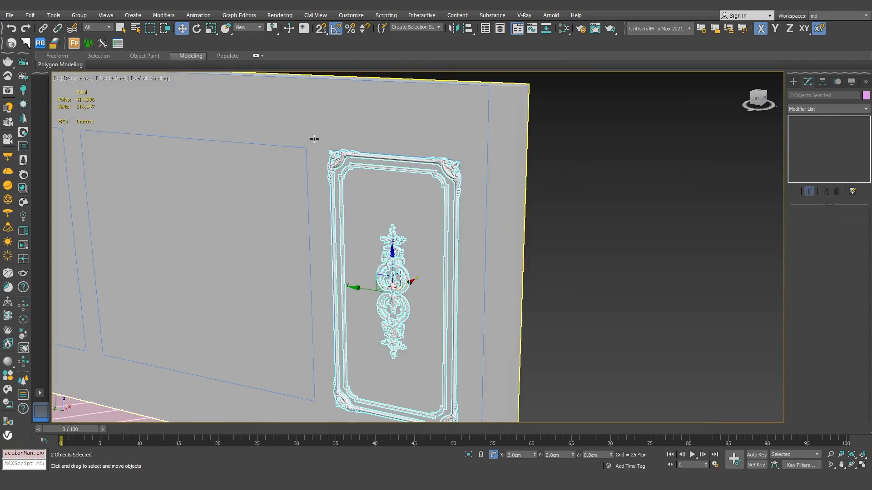
ctrl+click(302, 149)
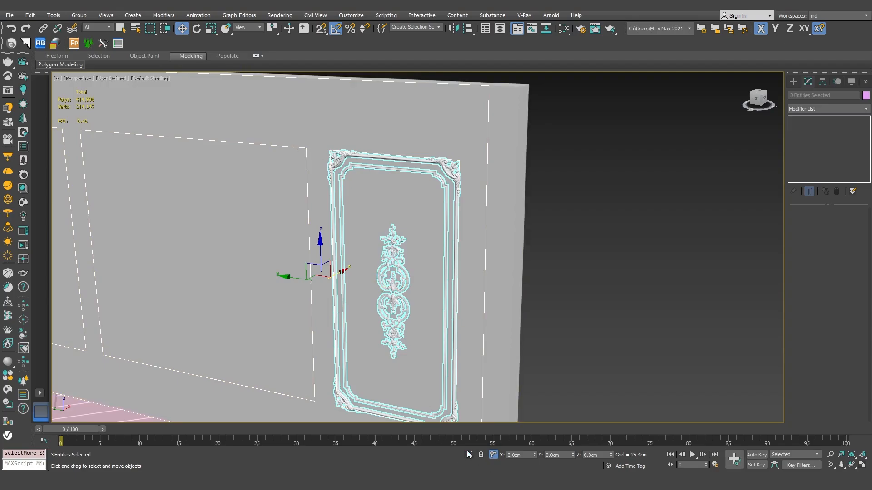
click(468, 454)
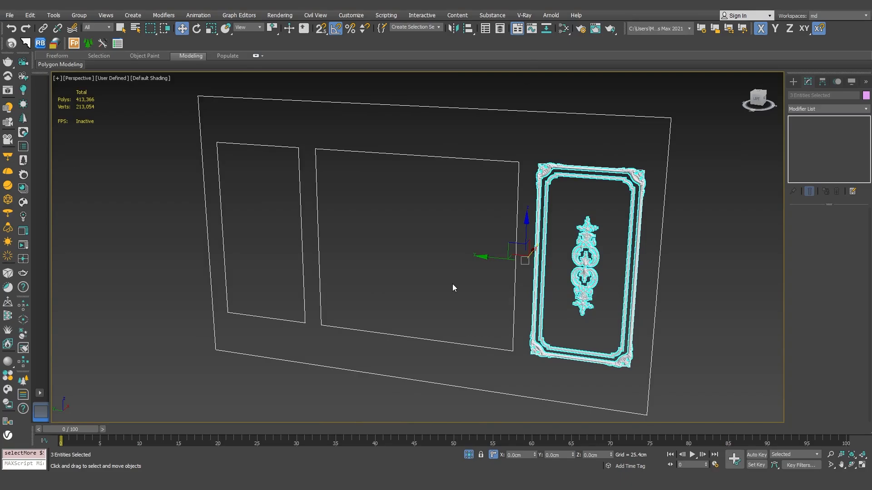
key(l)
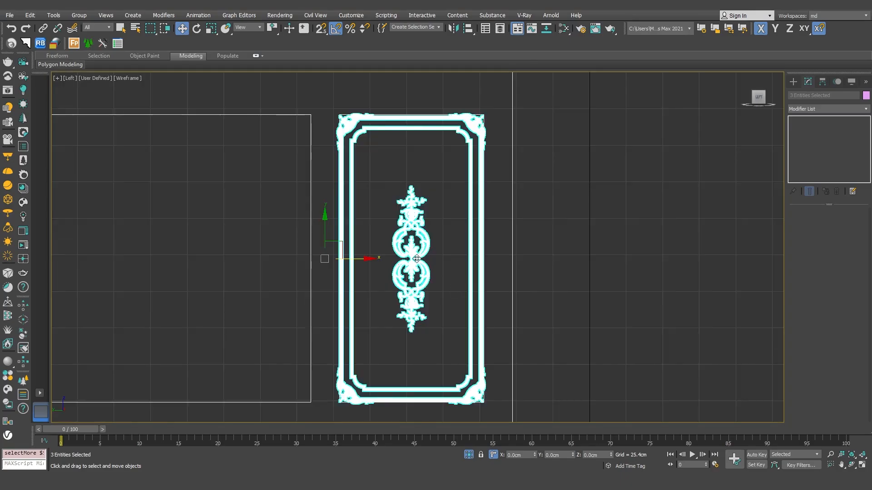
scroll(481, 273, down, 3)
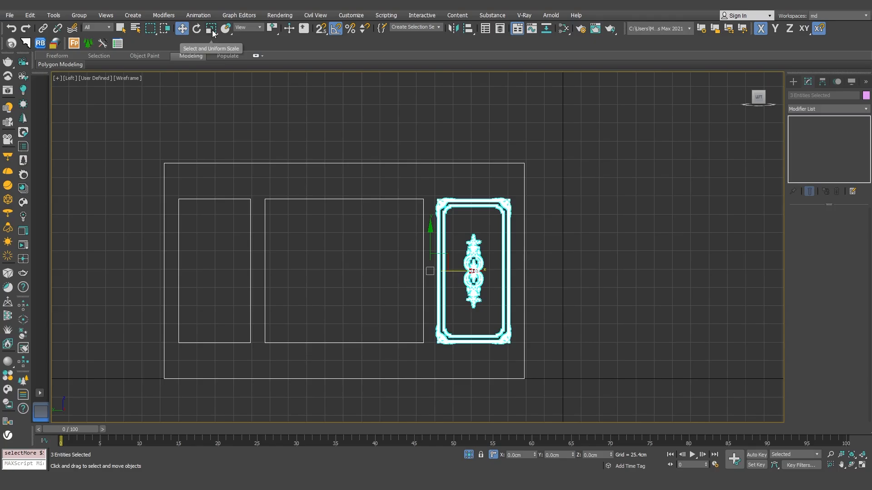
key(s)
shift+drag(474, 271, 213, 199)
click(437, 278)
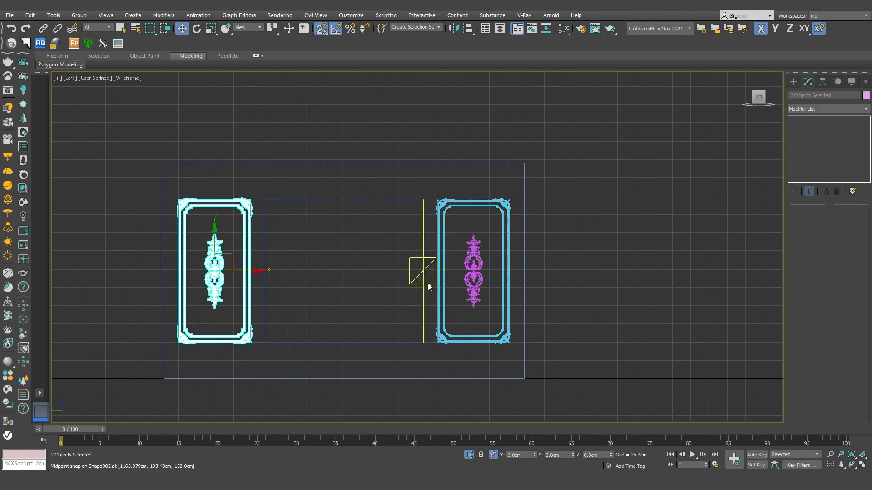
- Copy only the moulding frame, without the ornament, into the wide centre panel
click(246, 223)
shift+drag(257, 271, 386, 270)
click(432, 278)
- Move the copied frame's side vertices outward on both sides so its width fits the wide centre panel
click(804, 226)
drag(404, 179, 352, 359)
drag(415, 271, 457, 272)
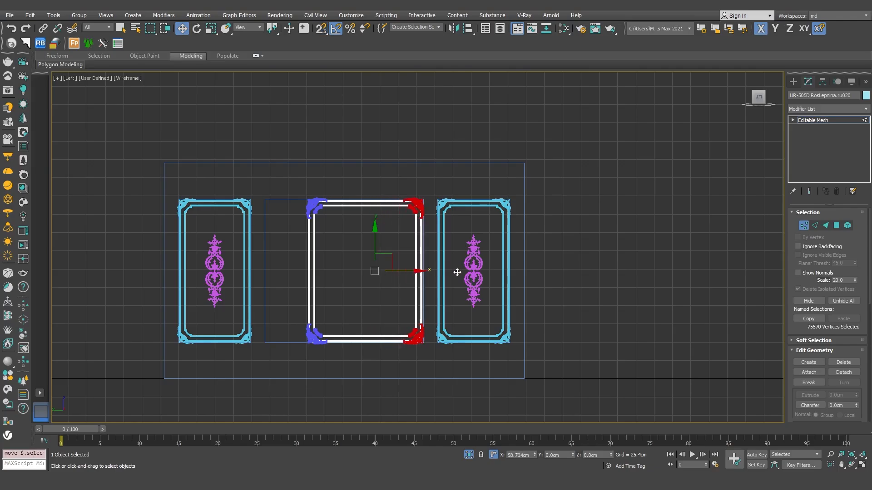
drag(291, 356, 291, 356)
drag(355, 271, 311, 271)
click(580, 224)
- Make a rotated copy of the wide centre frame about the Z axis, turned parallel to the adjoining wall
key(p)
alt+middle_drag(462, 252, 415, 254)
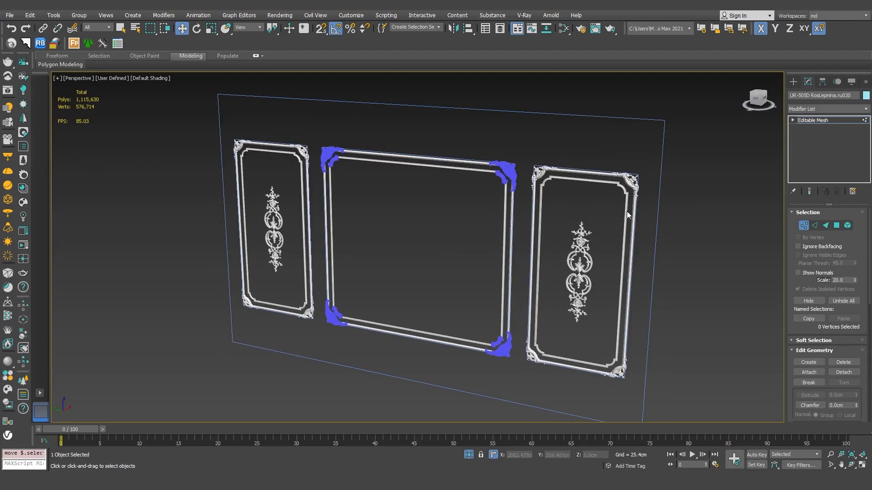
key(1)
click(197, 29)
mouse_move(463, 191)
shift+mouse_down()
mouse_move(502, 186)
mouse_move(507, 209)
shift+mouse_up()
click(438, 279)
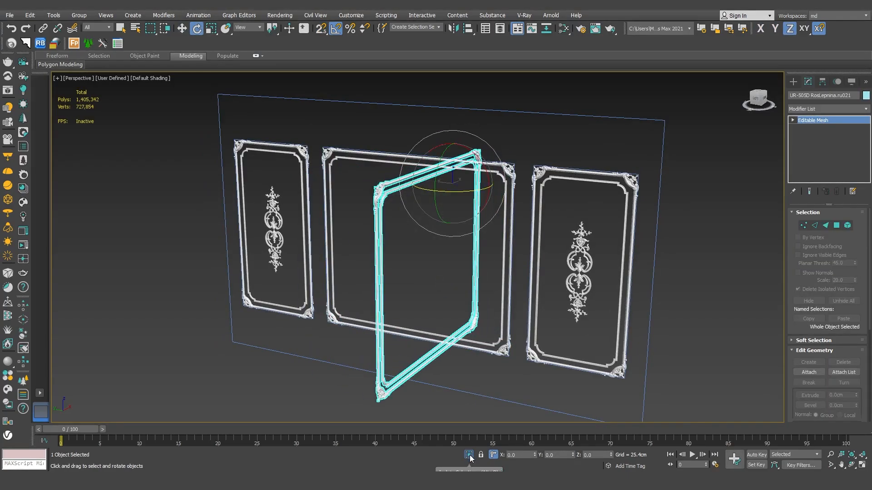
- Isolate the rotated frame with the adjoining wall's outline and move it into that wall's wide panel in the front view
click(469, 456)
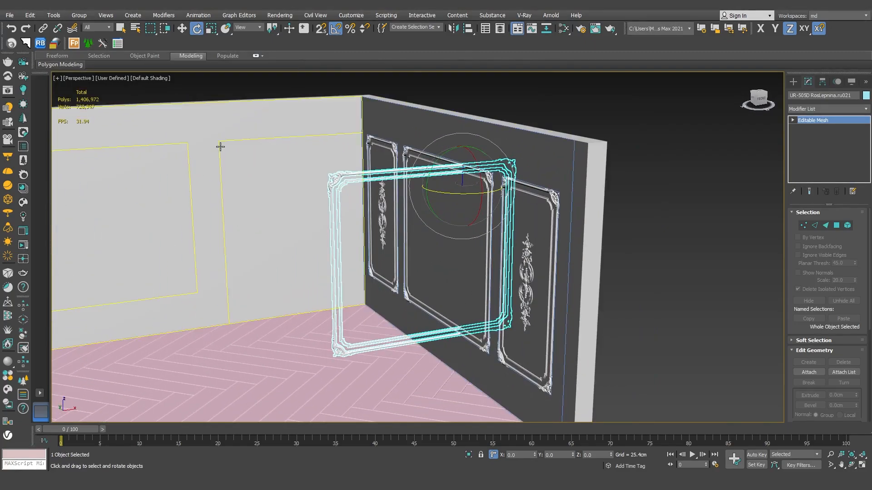
ctrl+click(220, 147)
click(469, 453)
key(f)
key(w)
mouse_move(535, 254)
mouse_down()
mouse_move(481, 233)
mouse_move(538, 239)
mouse_up()
right_click(480, 234)
drag(611, 247, 293, 152)
key(s)
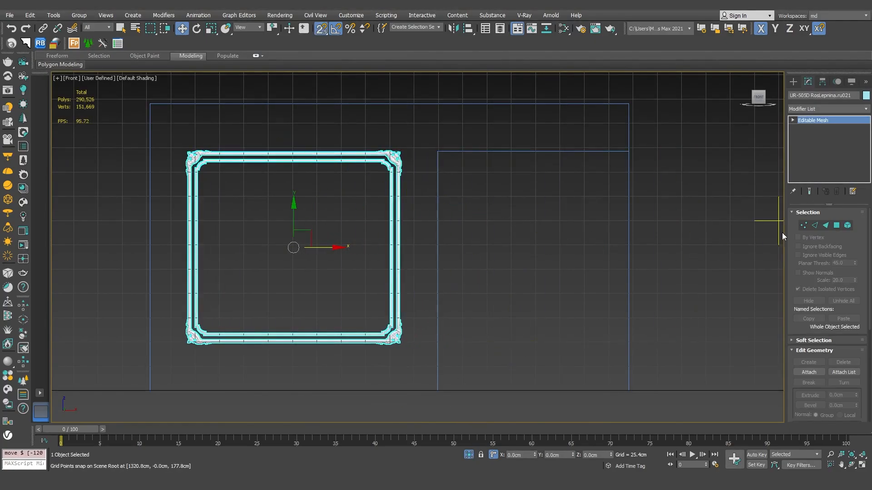
- End the isolation and move the frame along Y against the adjoining wall, fine-tuning it flush with the surface
key(p)
alt+middle_drag(680, 250, 575, 325)
key(s)
key(alt+q)
drag(350, 274, 168, 175)
alt+middle_drag(168, 175, 275, 298)
scroll(336, 194, up, 3)
drag(263, 289, 290, 275)
scroll(420, 150, up, 5)
mouse_move(573, 455)
mouse_down()
mouse_move(572, 445)
mouse_move(571, 454)
mouse_up()
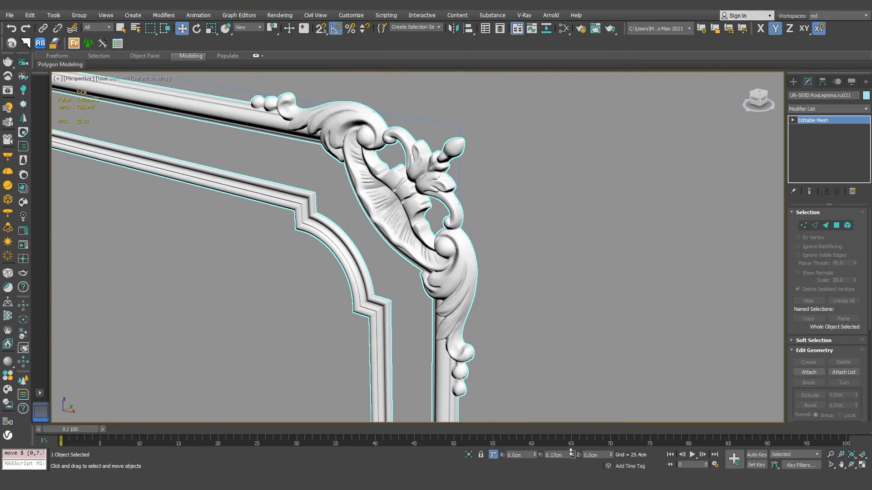
- Examine how the moulding frames and ornaments sit on the two walls, up close and from around the room
scroll(426, 291, down, 5)
alt+middle_drag(426, 301, 563, 200)
scroll(422, 272, down, 3)
click(563, 200)
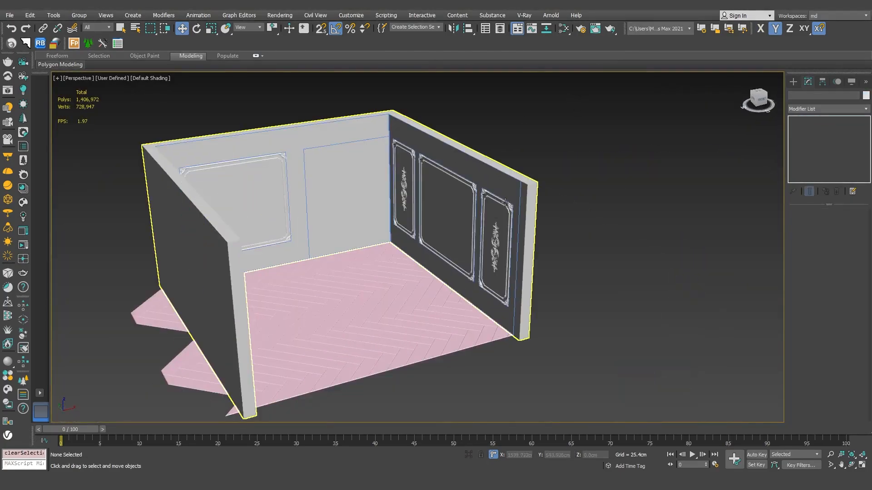
scroll(288, 181, up, 10)
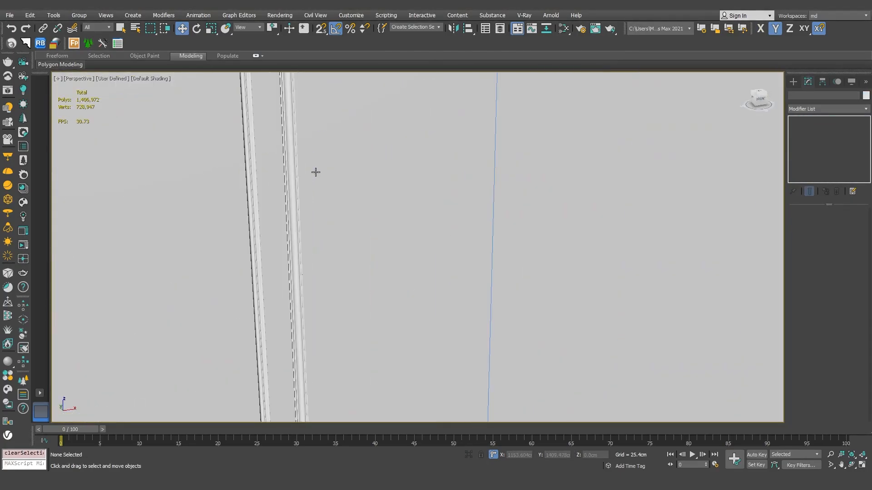
scroll(309, 182, down, 8)
middle_drag(353, 238, 324, 219)
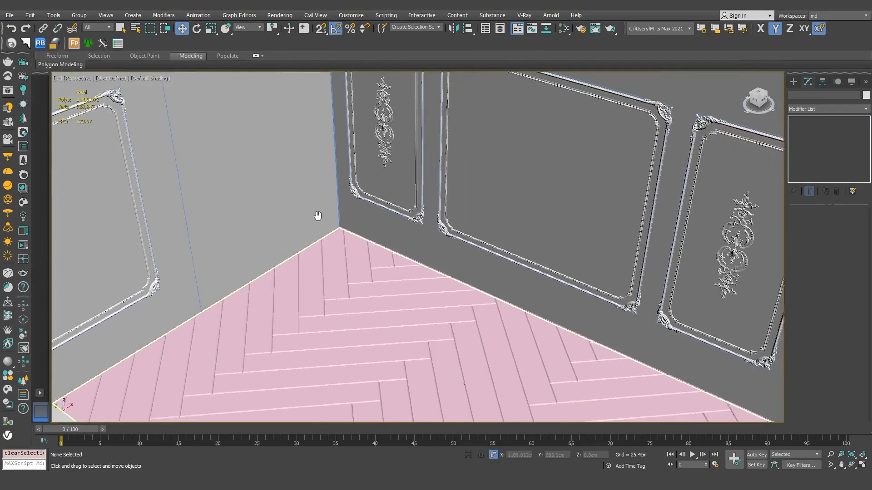
scroll(324, 219, down, 10)
alt+middle_drag(511, 306, 510, 261)
scroll(344, 197, up, 8)
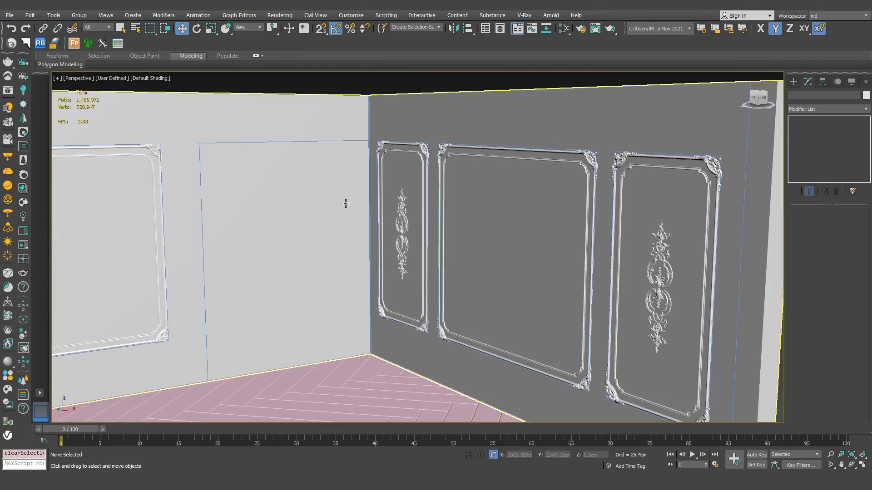
- Draw a box in the front view snapped to the corners of the floor-height opening outline beside the framed panel
key(f)
click(793, 82)
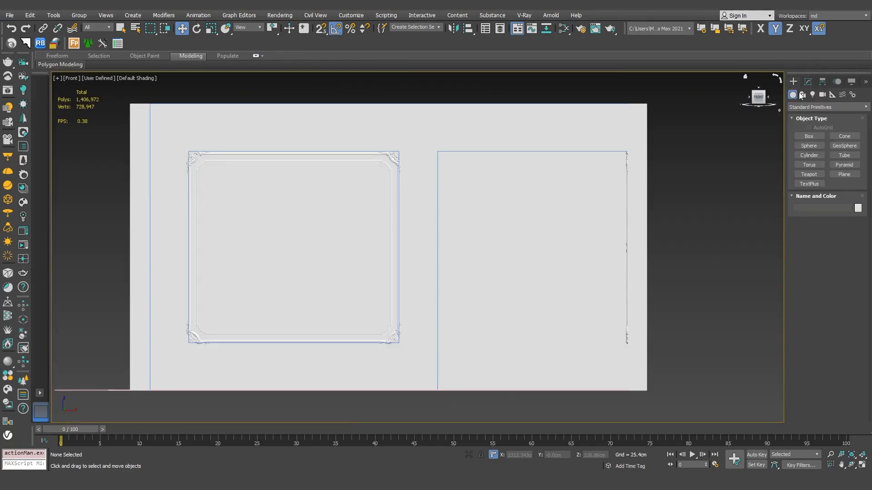
click(808, 139)
drag(437, 154, 627, 389)
click(627, 387)
click(670, 345)
- Move the box along Y into the wall at the floor-height opening outline
key(p)
alt+middle_drag(498, 301, 548, 317)
key(w)
scroll(547, 317, down, 3)
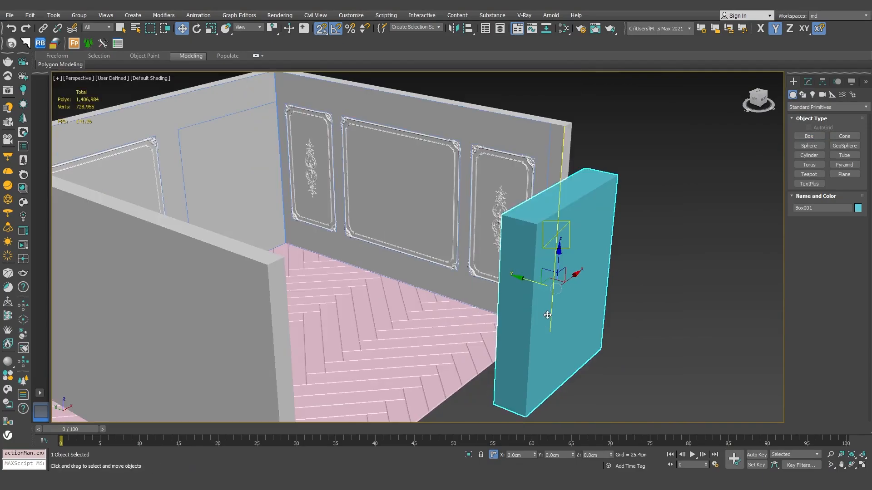
drag(554, 295, 229, 206)
middle_drag(229, 205, 333, 163)
- Cut the floor-height opening by subtracting the box from the walls with a ProBoolean subtraction
middle_drag(411, 172, 423, 174)
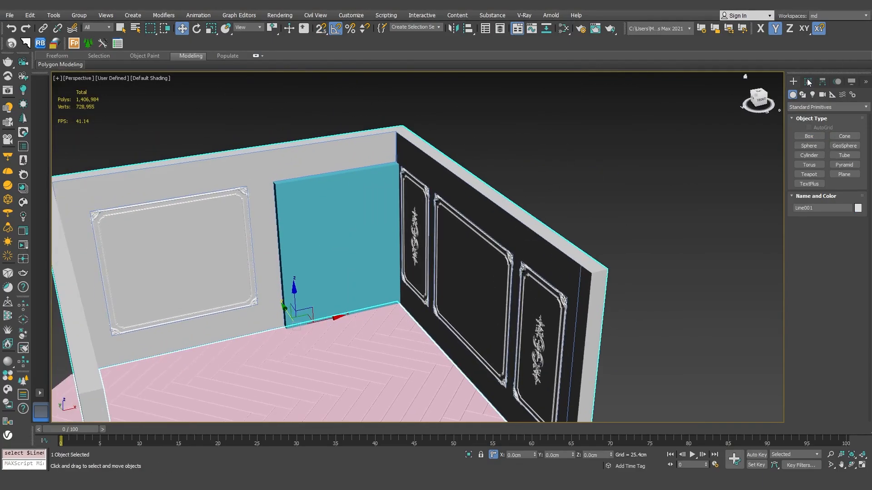
click(804, 108)
click(804, 108)
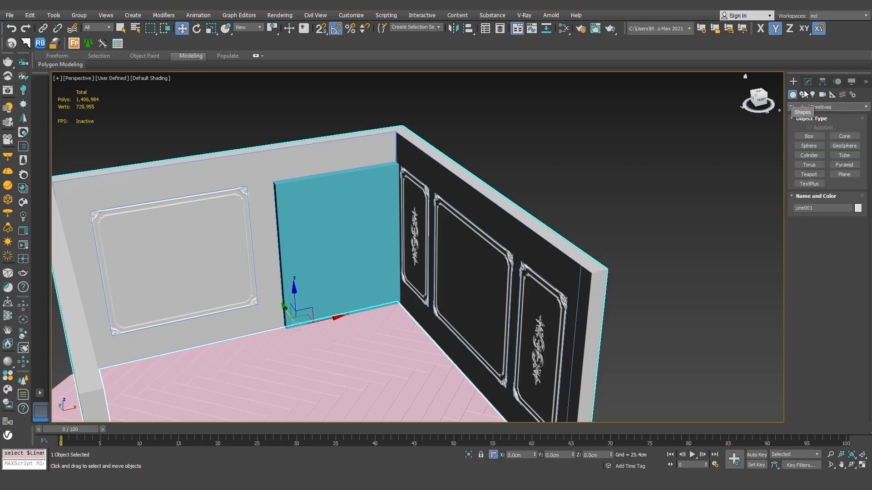
click(811, 107)
click(818, 128)
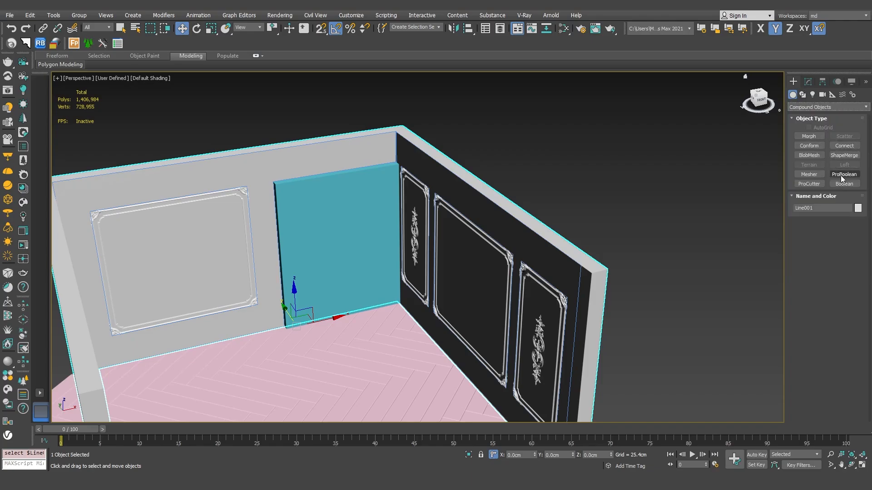
click(844, 174)
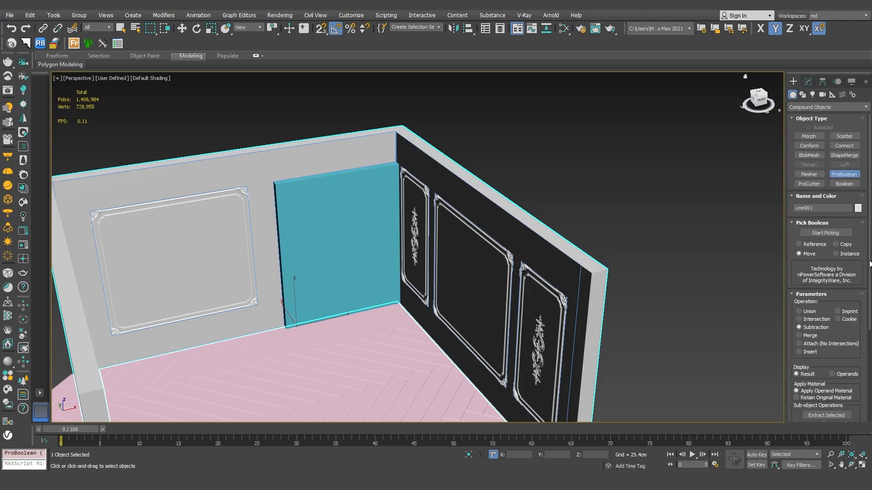
scroll(802, 412, down, 5)
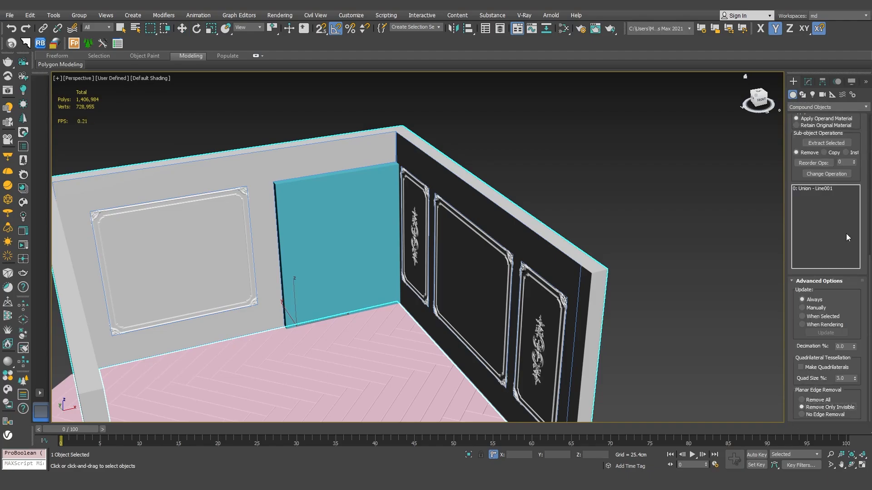
scroll(842, 212, up, 3)
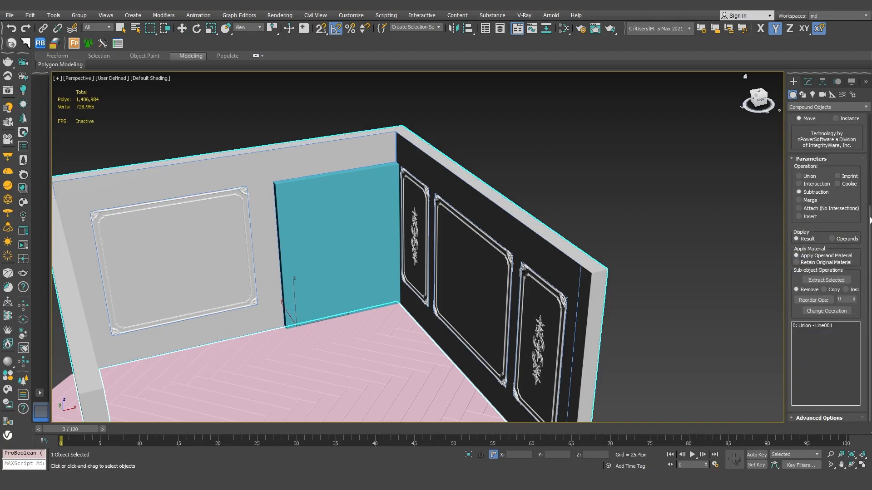
scroll(830, 217, up, 3)
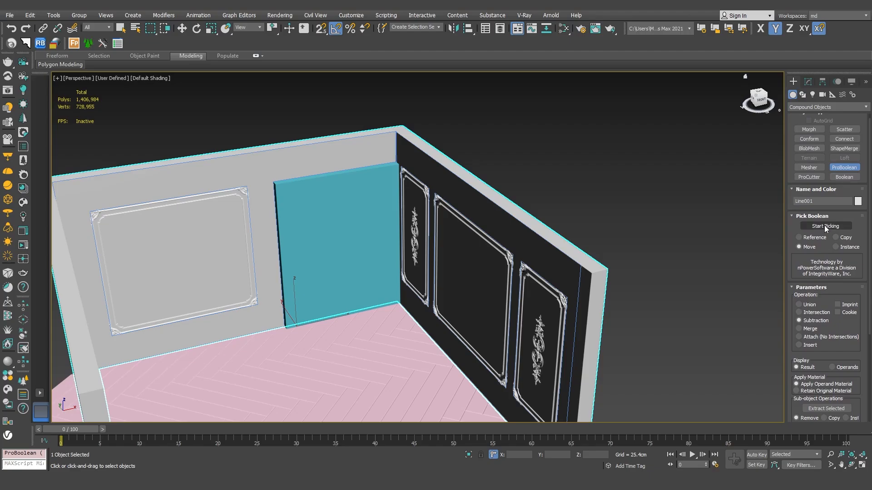
click(824, 226)
click(351, 234)
- Create a targeted CoronaCam, match it to a perspective view of the panelled wall, and look through it
alt+middle_drag(351, 235, 334, 217)
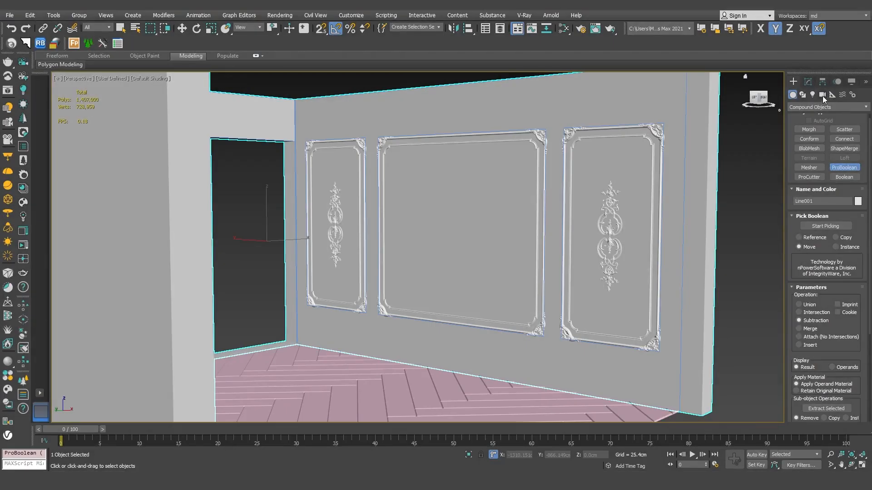
click(822, 95)
click(843, 146)
drag(732, 284, 748, 231)
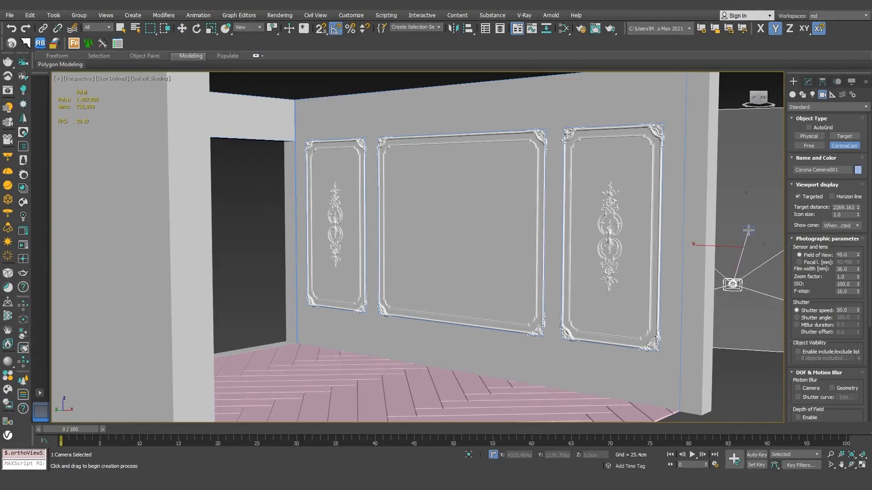
right_click(744, 238)
key(ctrl+c)
key(c)
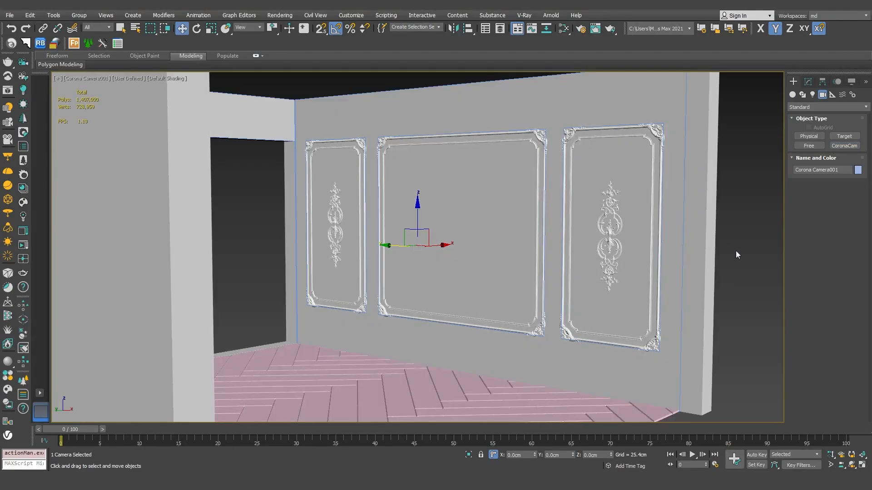
- Adjust the camera's position slightly in the perspective view and return to the camera view
key(p)
alt+middle_drag(647, 266, 594, 260)
scroll(607, 290, down, 5)
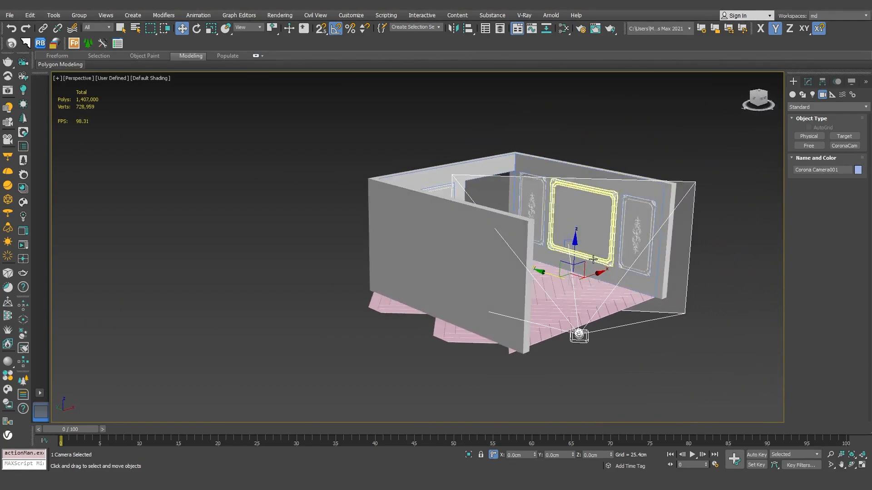
drag(577, 257, 581, 272)
key(c)
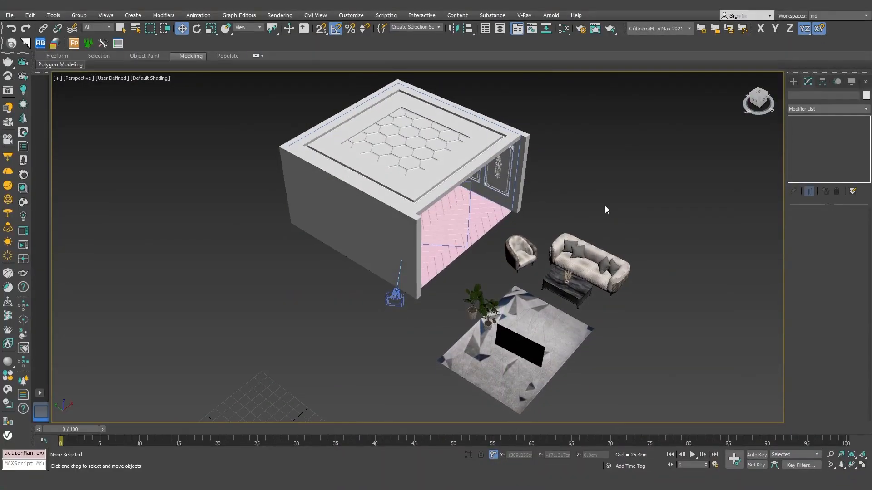
- Isolate the panelled wall's outlines together with the TV and show them in the left view
middle_drag(605, 205, 602, 209)
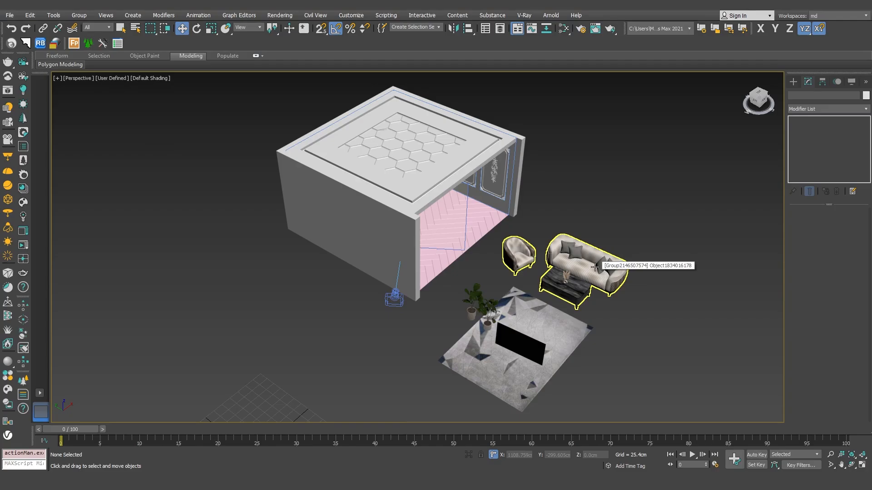
click(510, 170)
ctrl+click(522, 350)
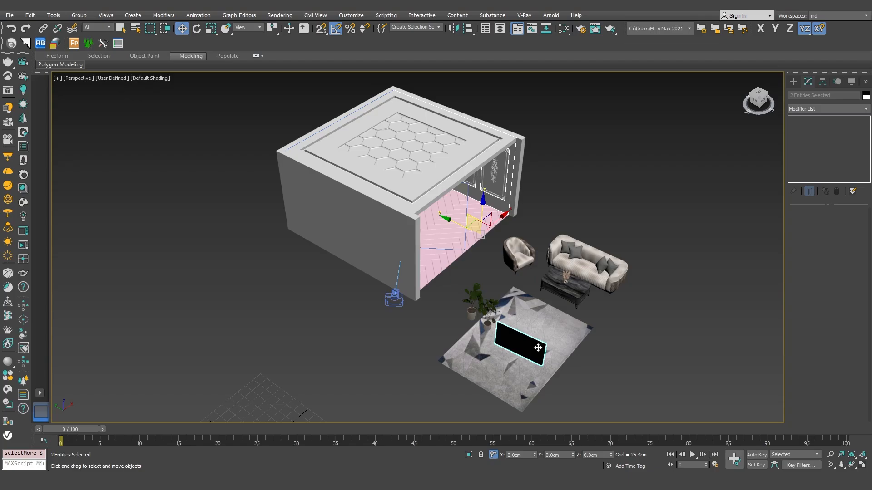
click(468, 455)
key(l)
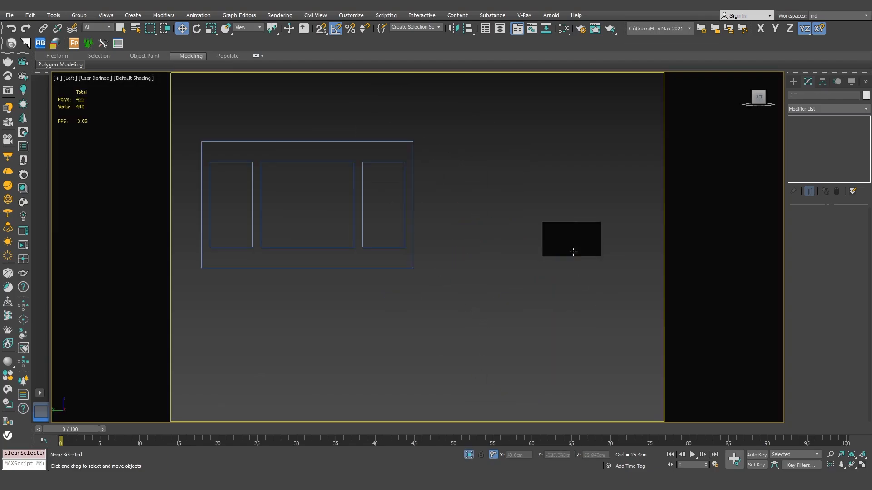
- Turn on snapping and move the TV into the middle panel outline in the left view
click(571, 245)
key(s)
drag(584, 239, 263, 205)
drag(290, 240, 309, 164)
drag(308, 211, 261, 204)
click(459, 229)
- Turn snapping off, move the TV against the panelled wall in perspective, and end the isolation
key(p)
click(309, 274)
key(s)
drag(328, 240, 447, 161)
click(468, 455)
- Move the patterned rug from outside onto the room's floor and fine-tune the placement up close
click(526, 334)
drag(526, 334, 413, 188)
click(567, 195)
alt+middle_drag(566, 195, 514, 154)
click(446, 252)
key(z)
mouse_move(422, 257)
mouse_down()
mouse_move(410, 238)
mouse_move(415, 246)
mouse_up()
mouse_move(409, 212)
mouse_down()
mouse_move(410, 223)
mouse_move(410, 201)
mouse_up()
- Select the sofa, armchair and coffee table set outside the room and move it inside
scroll(564, 291, down, 7)
click(645, 337)
middle_drag(638, 337, 577, 327)
drag(704, 239, 535, 339)
drag(572, 296, 350, 177)
click(524, 331)
- Fine-tune the furniture set's position on the rug, using both the camera and perspective views
key(c)
click(526, 310)
drag(463, 325, 476, 322)
key(p)
middle_drag(478, 322, 423, 283)
drag(375, 251, 366, 243)
alt+middle_drag(365, 244, 379, 268)
drag(378, 267, 347, 245)
middle_drag(346, 245, 382, 245)
- Open the furniture group, then rotate the armchair and shift it beside the sofa
click(78, 15)
click(83, 49)
click(321, 226)
click(197, 28)
drag(330, 255, 323, 256)
click(182, 28)
drag(345, 228, 373, 218)
- Copy the sofa with a 90-degree rotation about Z and move the copy to the adjoining side of the rug
click(441, 268)
click(197, 29)
shift+drag(448, 285, 491, 288)
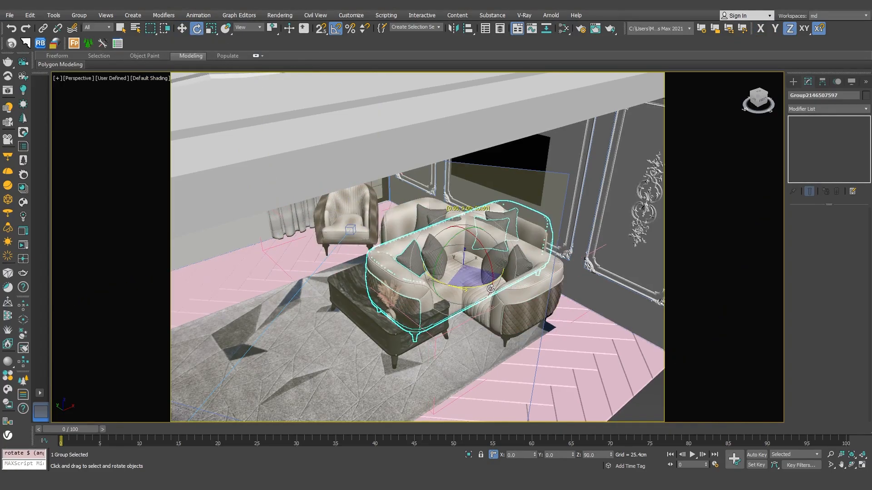
click(181, 28)
drag(491, 254, 203, 248)
scroll(204, 249, up, 3)
middle_drag(203, 248, 318, 239)
alt+middle_drag(318, 239, 323, 224)
drag(322, 224, 319, 218)
- Shift the armchair about 15 cm along X between the two sofas and check the arrangement through the camera
alt+middle_drag(318, 218, 404, 243)
click(335, 178)
drag(422, 254, 432, 257)
alt+middle_drag(433, 257, 458, 313)
drag(397, 206, 413, 203)
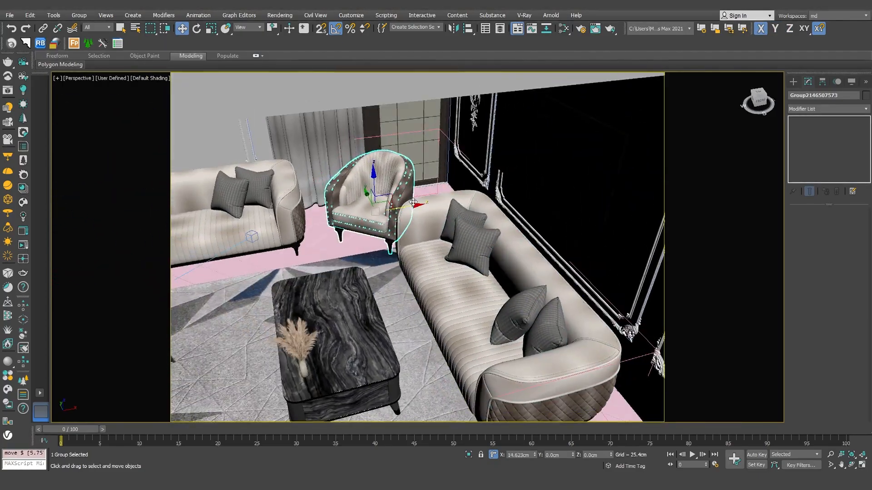
scroll(413, 202, up, 4)
alt+middle_drag(412, 203, 432, 186)
scroll(432, 277, down, 4)
alt+middle_drag(432, 277, 408, 232)
click(327, 313)
alt+middle_drag(327, 313, 363, 279)
click(255, 209)
mouse_move(252, 206)
mouse_down()
mouse_move(262, 204)
mouse_move(252, 206)
mouse_up()
key(c)
- Copy the armchair to the near end of the sofa under the TV in the camera view
click(363, 381)
ctrl+click(264, 324)
ctrl+click(363, 324)
ctrl+click(471, 354)
mouse_move(304, 332)
mouse_down()
mouse_move(371, 327)
mouse_move(607, 385)
mouse_move(638, 340)
mouse_up()
click(339, 332)
key(Return)
- Rotate and position the copied armchair to face the coffee table, and shift the vase toward the table's centre
key(p)
mouse_move(638, 340)
alt+middle_down()
mouse_move(495, 318)
mouse_move(490, 302)
mouse_move(460, 294)
alt+middle_up()
scroll(494, 317, up, 2)
drag(511, 322, 492, 326)
key(w)
alt+middle_drag(493, 309, 413, 249)
click(539, 291)
key(c)
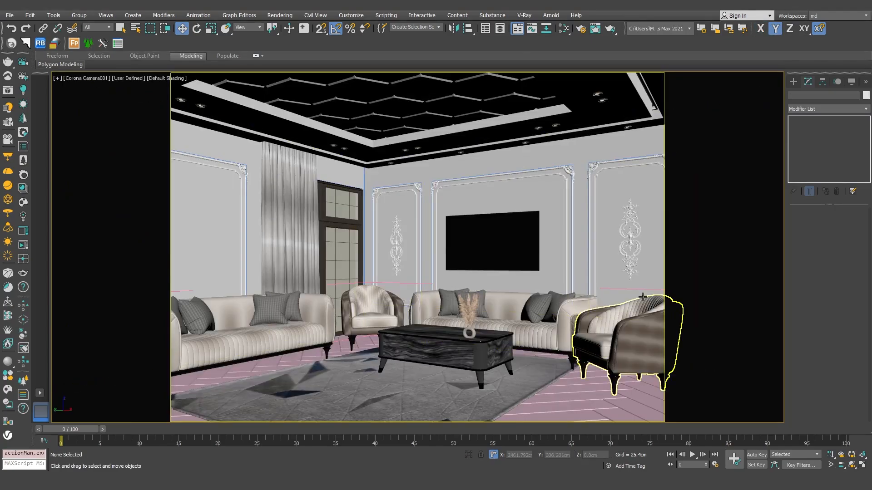
drag(468, 311, 440, 314)
- Move the FICUS 06052021 XL plant from outside into the room near the coffee table
key(p)
scroll(554, 325, down, 5)
alt+middle_drag(555, 325, 457, 384)
click(437, 373)
drag(447, 356, 449, 230)
alt+middle_drag(442, 324, 432, 295)
scroll(432, 295, up, 3)
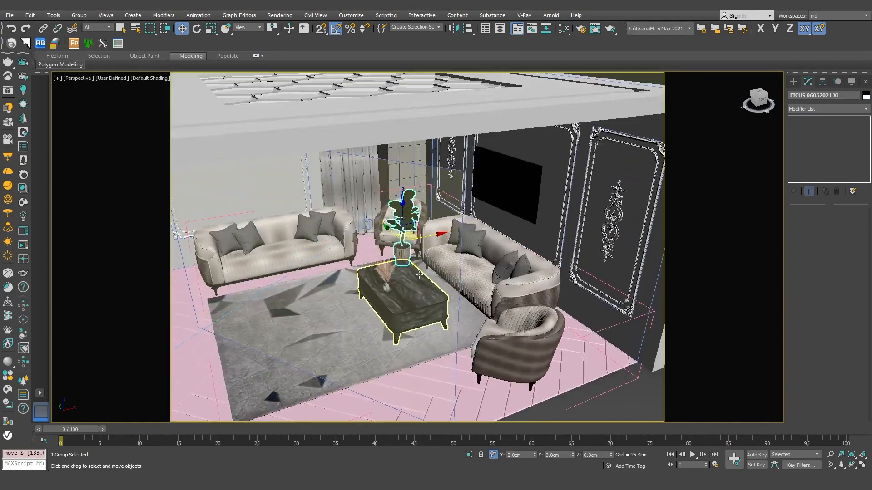
- Place the FICUS 06052021 XL plant in the corner by the window, between the sofa and the armchair
scroll(404, 261, up, 3)
drag(385, 219, 312, 197)
scroll(341, 191, up, 3)
alt+middle_drag(341, 191, 388, 220)
drag(388, 220, 392, 220)
alt+middle_drag(392, 219, 366, 197)
alt+middle_drag(417, 266, 389, 304)
- Place the FICUS 06052021 XXL plant between the copied armchair and the panelled wall, and check it through the camera
alt+middle_drag(389, 205, 414, 171)
scroll(400, 246, down, 6)
click(459, 363)
alt+middle_drag(459, 318, 485, 249)
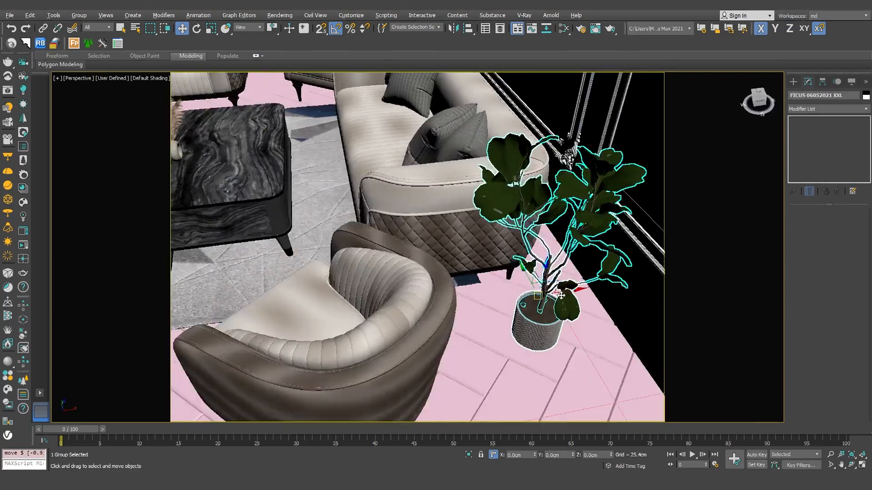
key(c)
click(431, 381)
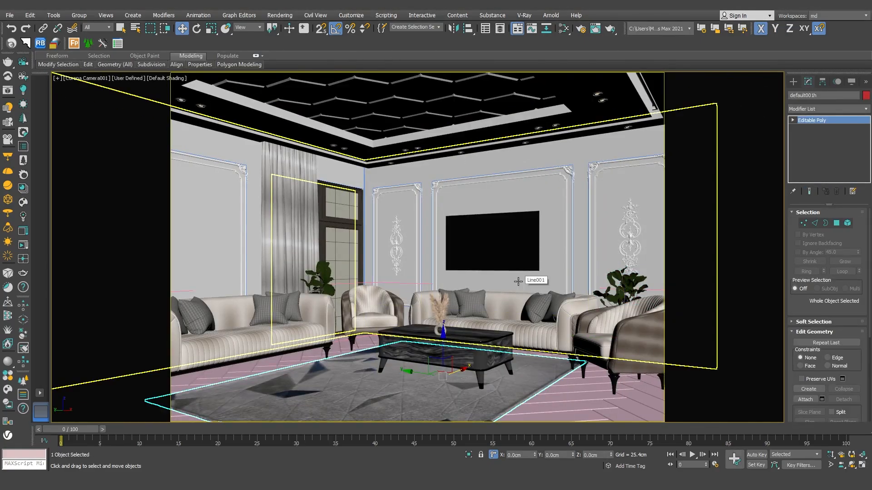
click(745, 365)
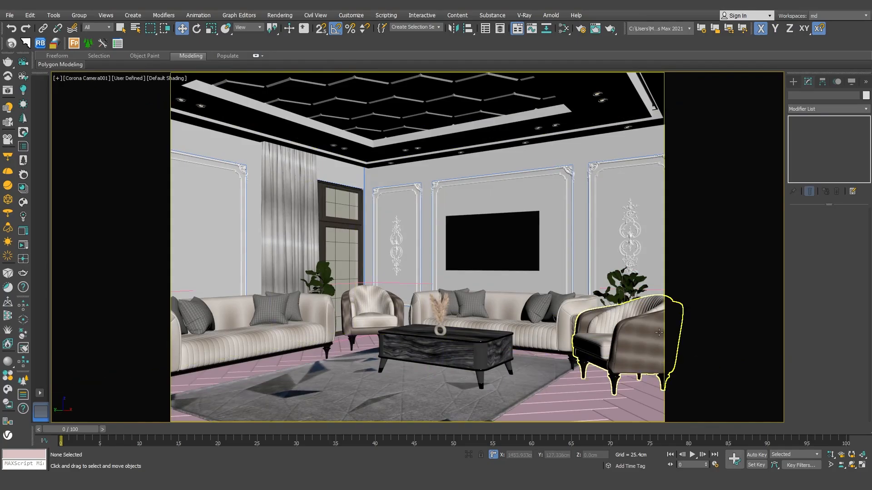
- Fine-tune the FICUS 06052021 XXL plant's position along Y in the gap between sofa and armchair
key(p)
alt+middle_drag(658, 332, 525, 365)
click(524, 340)
key(z)
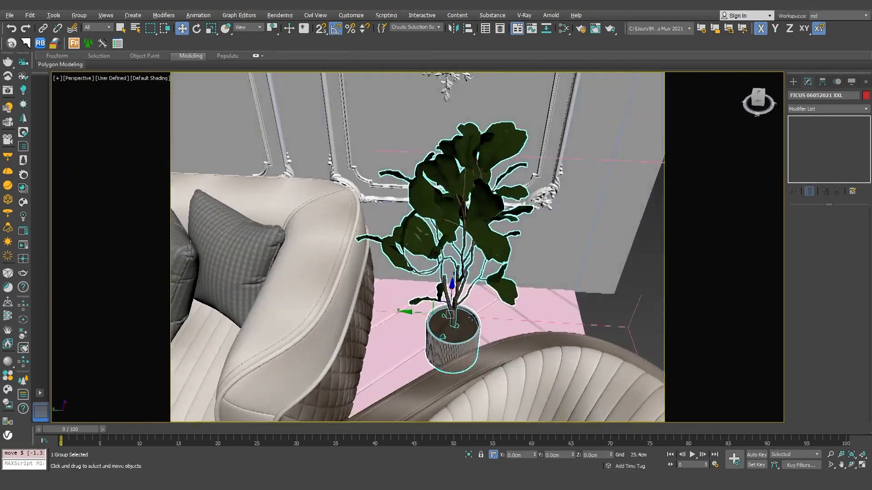
mouse_move(481, 314)
alt+middle_down()
mouse_move(516, 303)
mouse_move(498, 309)
alt+middle_up()
scroll(497, 310, down, 2)
click(479, 404)
- Unhide all hidden objects in the scene
middle_drag(479, 404, 555, 324)
scroll(572, 366, down, 4)
scroll(547, 321, down, 3)
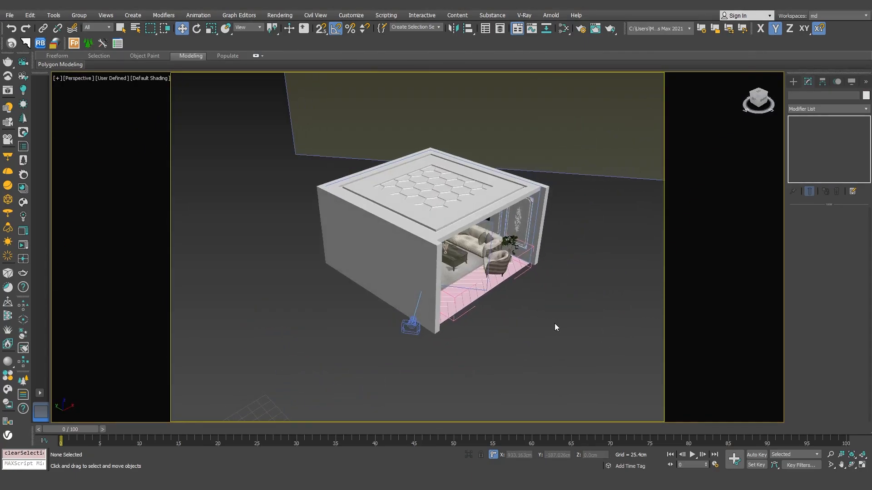
scroll(551, 285, up, 3)
right_click(551, 285)
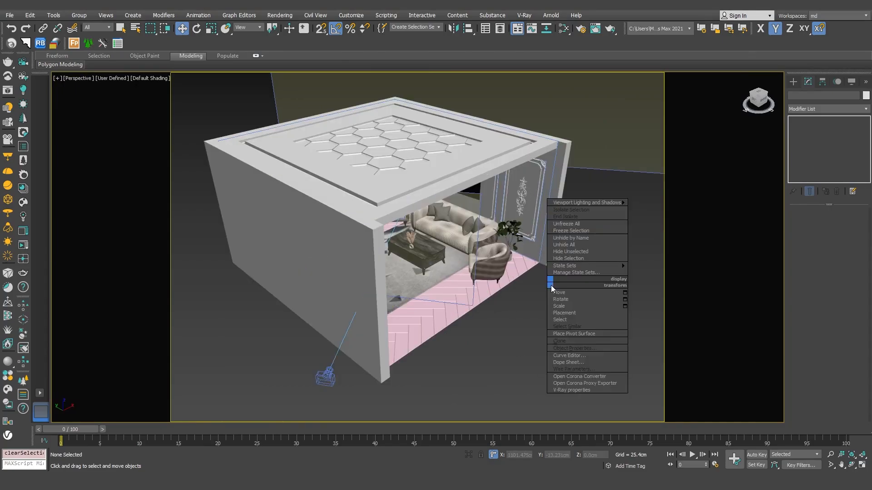
click(574, 245)
- Draw a 540 × 540 cm plane over the room's full footprint in the top view, snapping to the outer corners of the ceiling
key(t)
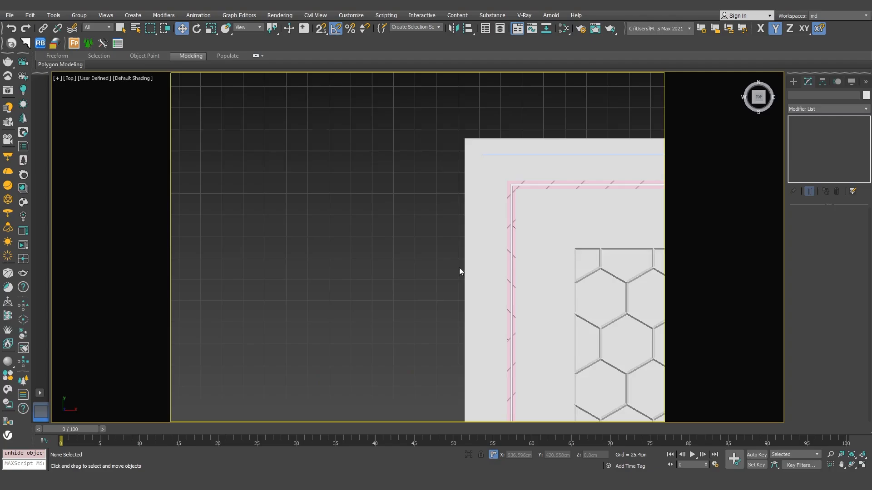
middle_drag(654, 274, 445, 241)
scroll(446, 241, down, 5)
scroll(448, 268, up, 2)
click(793, 81)
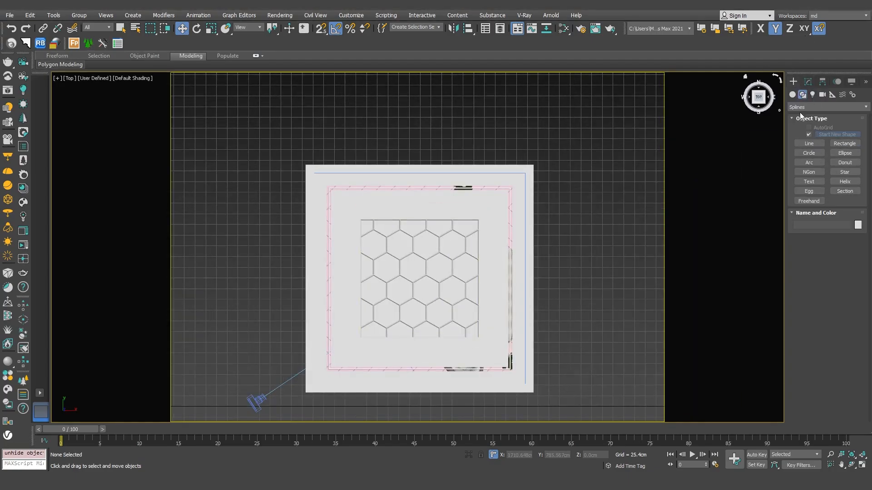
click(793, 94)
click(807, 107)
click(805, 115)
click(802, 108)
click(809, 119)
click(844, 174)
scroll(523, 175, up, 2)
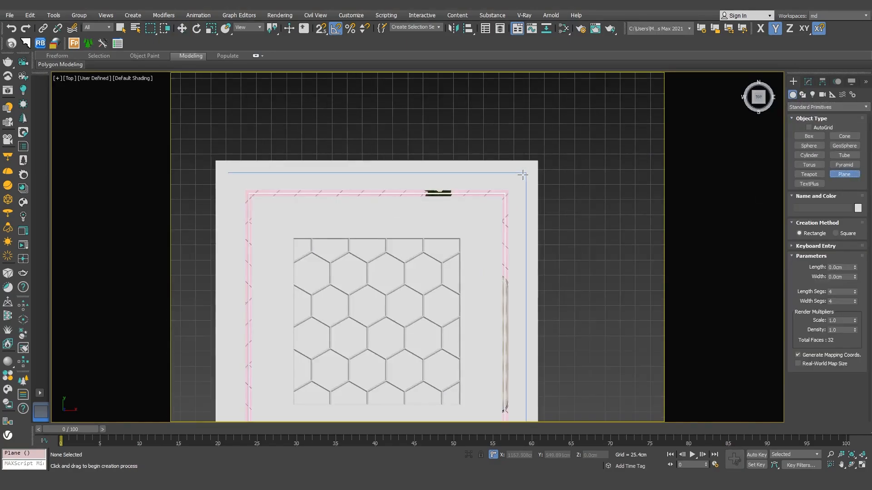
key(s)
drag(537, 161, 397, 247)
middle_drag(350, 309, 421, 212)
drag(397, 247, 288, 384)
- Move the new plane vertically from floor level to the top of the room in the front view
key(p)
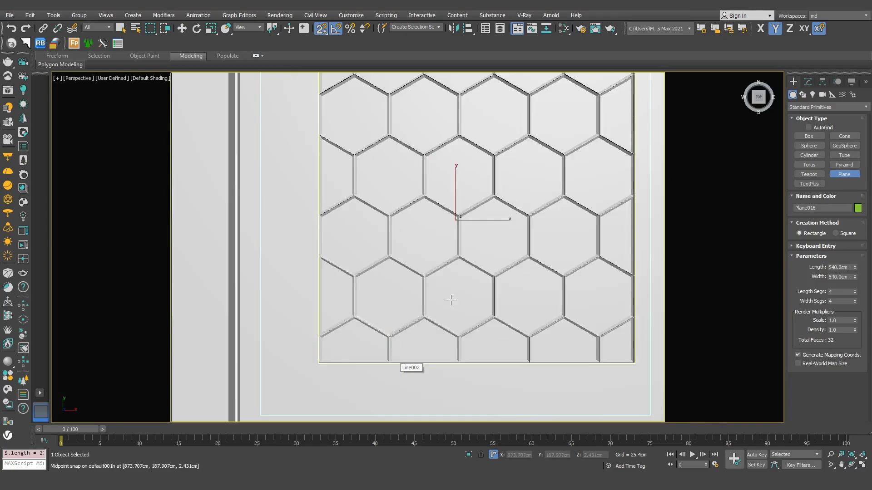
scroll(450, 300, down, 2)
alt+middle_drag(449, 300, 443, 277)
scroll(443, 277, down, 2)
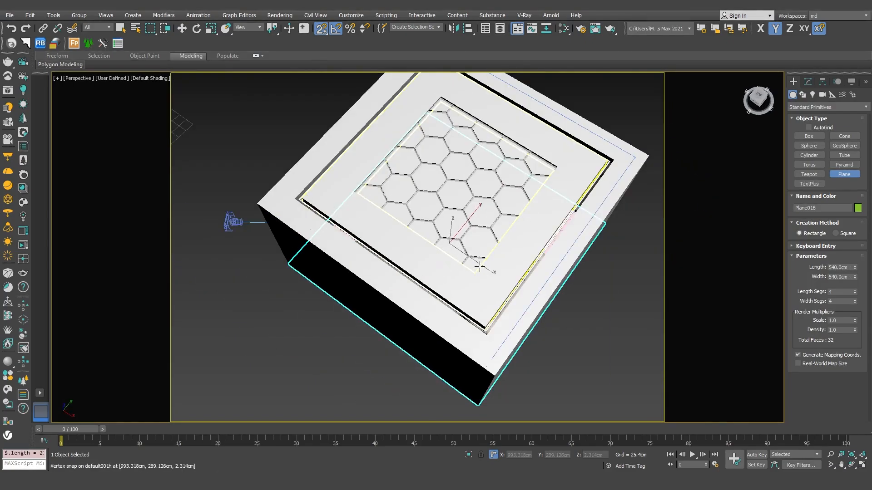
key(w)
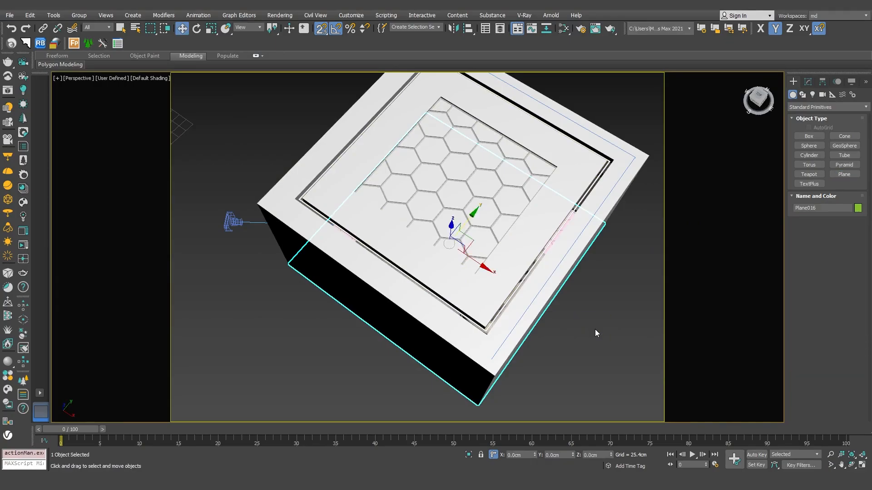
key(f)
key(z)
scroll(460, 313, down, 4)
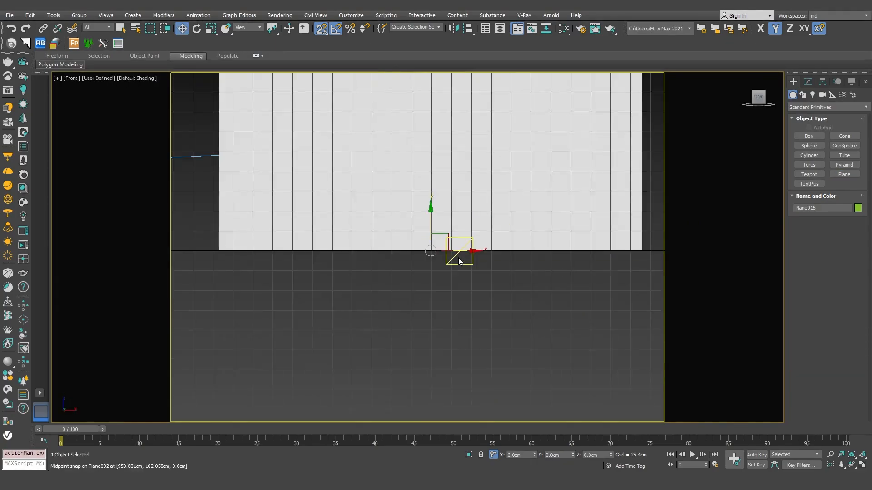
drag(439, 210, 449, 89)
- Change the roof plane's object color to light grey
key(p)
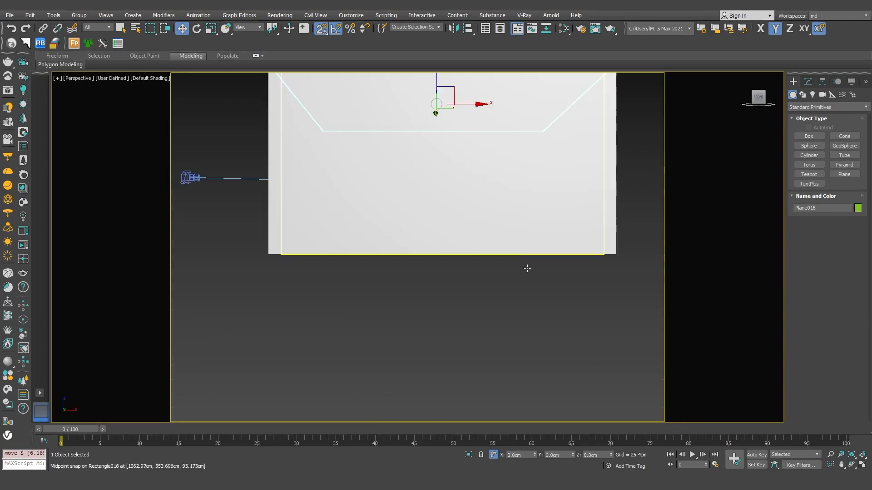
alt+middle_drag(524, 274, 520, 312)
click(858, 208)
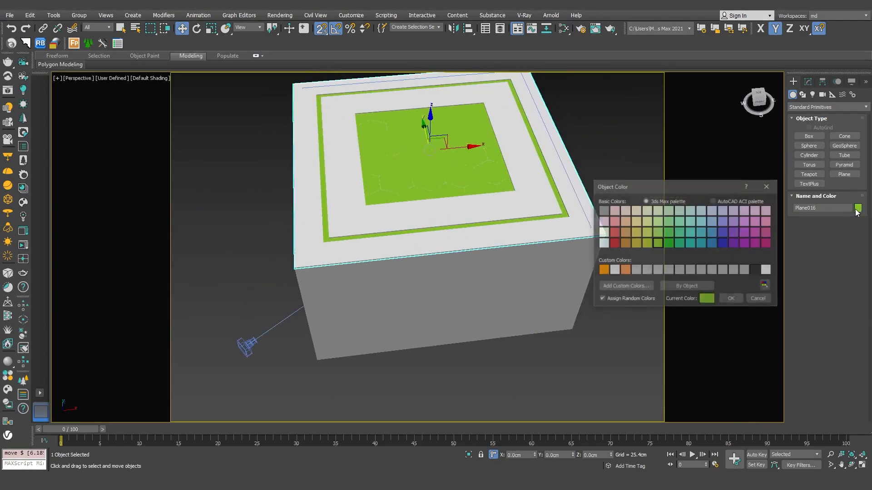
click(728, 300)
- Raise the roof plane slightly along Z to clear the ceiling geometry with snapping off, and check the room through the Corona camera
scroll(476, 206, up, 3)
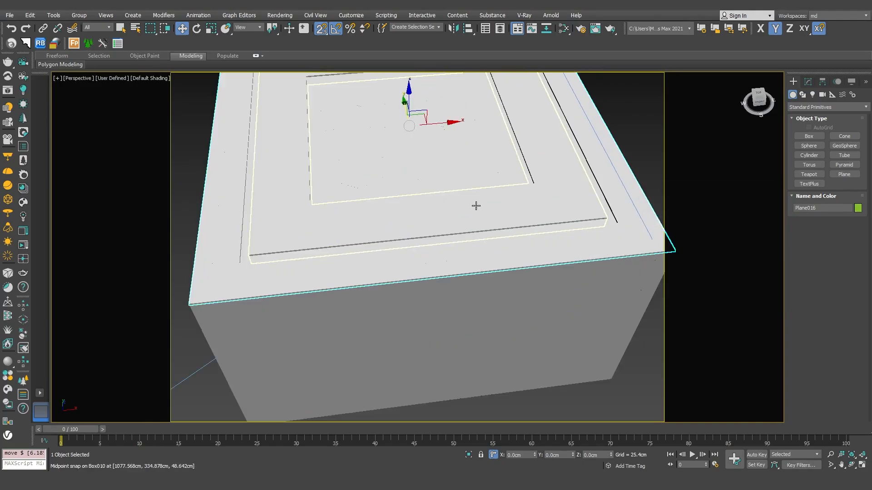
middle_drag(461, 211, 444, 197)
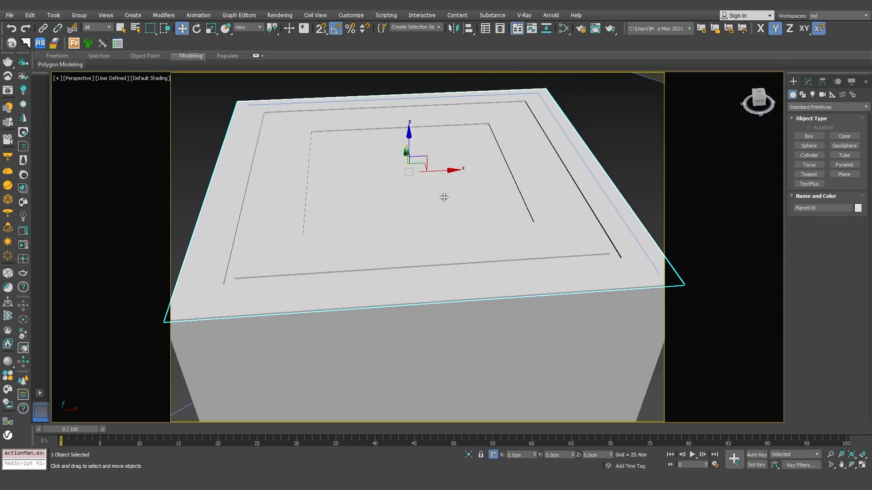
drag(409, 133, 408, 133)
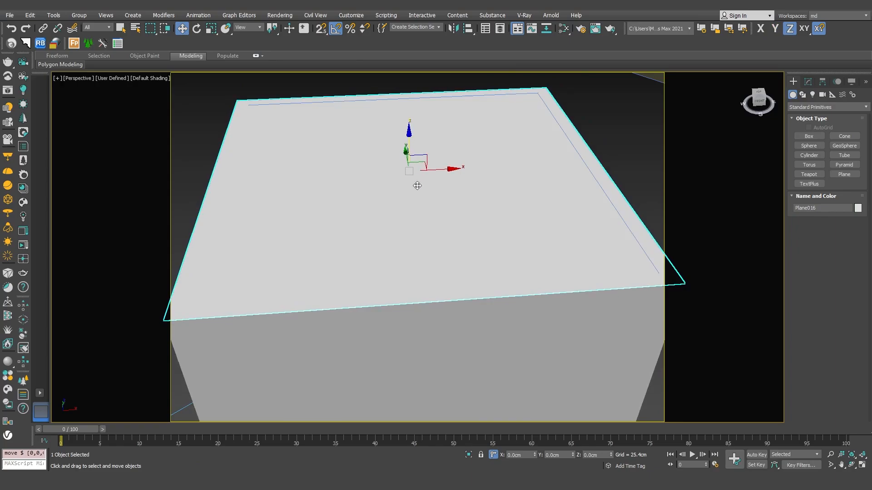
scroll(417, 185, down, 4)
click(609, 242)
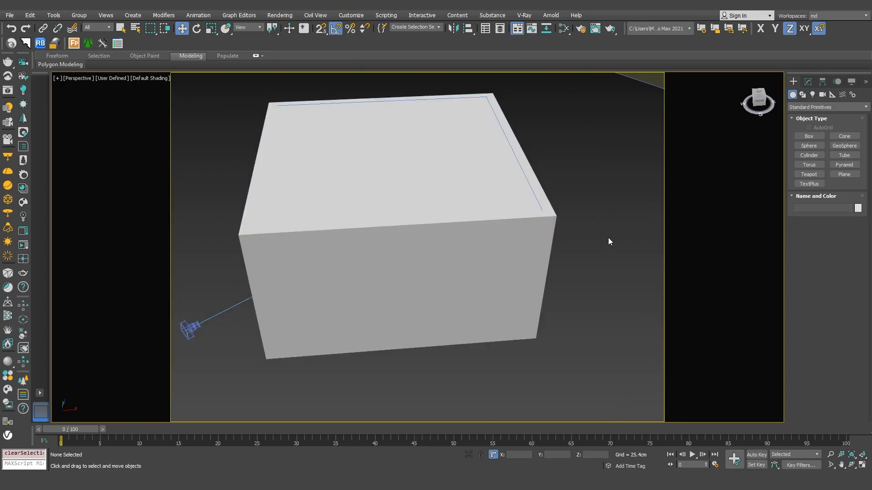
key(c)
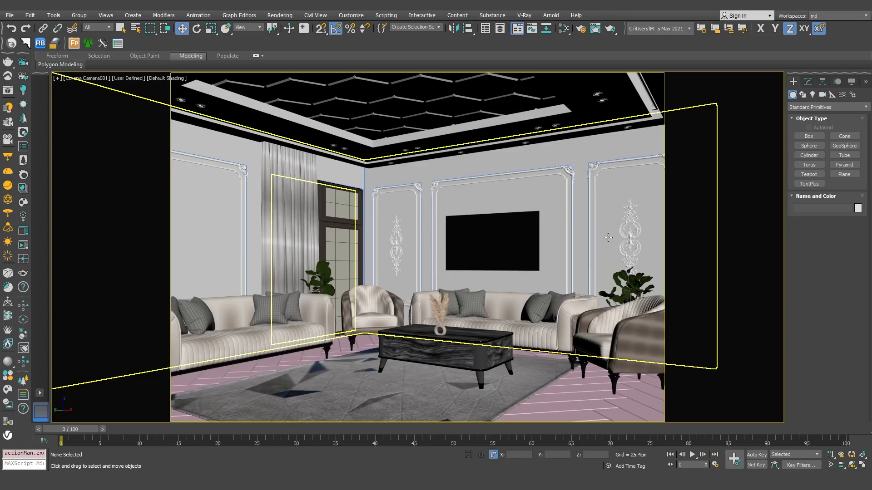